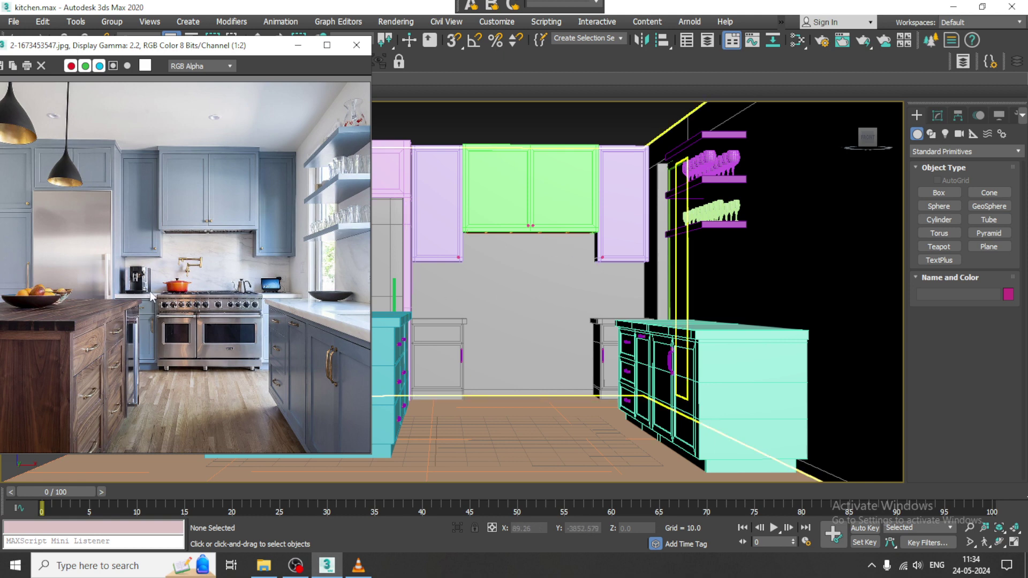
Create a box about 17.8 × 18.0 × 14.8 on the small countertop beside the tall cabinet, using AutoGrid.
{"action": "scroll", "coordinate": [151, 298], "scroll_direction": "up", "scroll_amount": 1}
{"action": "scroll", "coordinate": [138, 276], "scroll_direction": "up", "scroll_amount": 1}
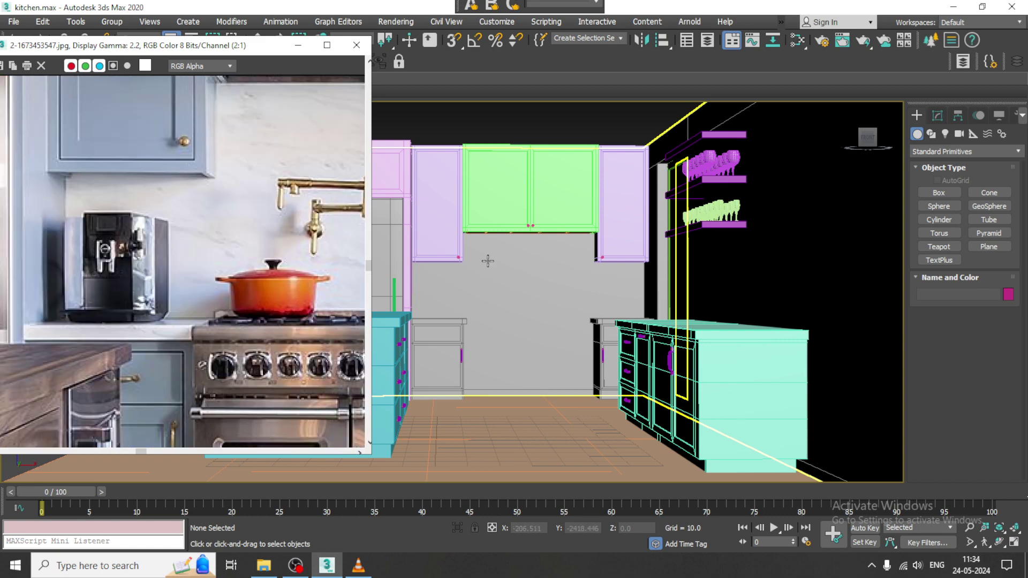
{"action": "middle_click_drag", "start_coordinate": [488, 261], "coordinate": [612, 271]}
{"action": "scroll", "coordinate": [636, 344], "scroll_direction": "up", "scroll_amount": 4}
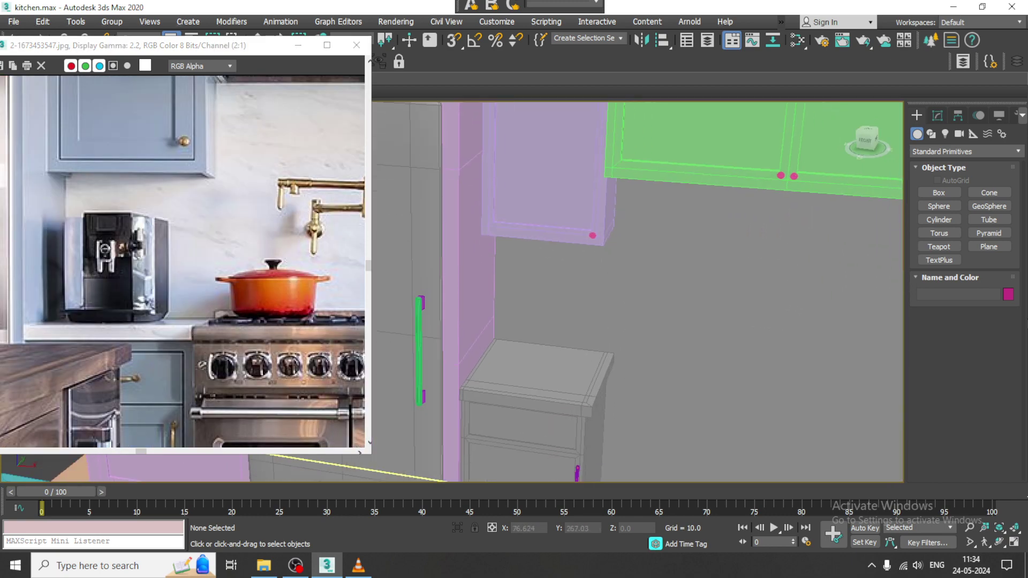
{"action": "left_click", "coordinate": [939, 193]}
{"action": "middle_click_drag", "start_coordinate": [640, 310], "coordinate": [650, 250]}
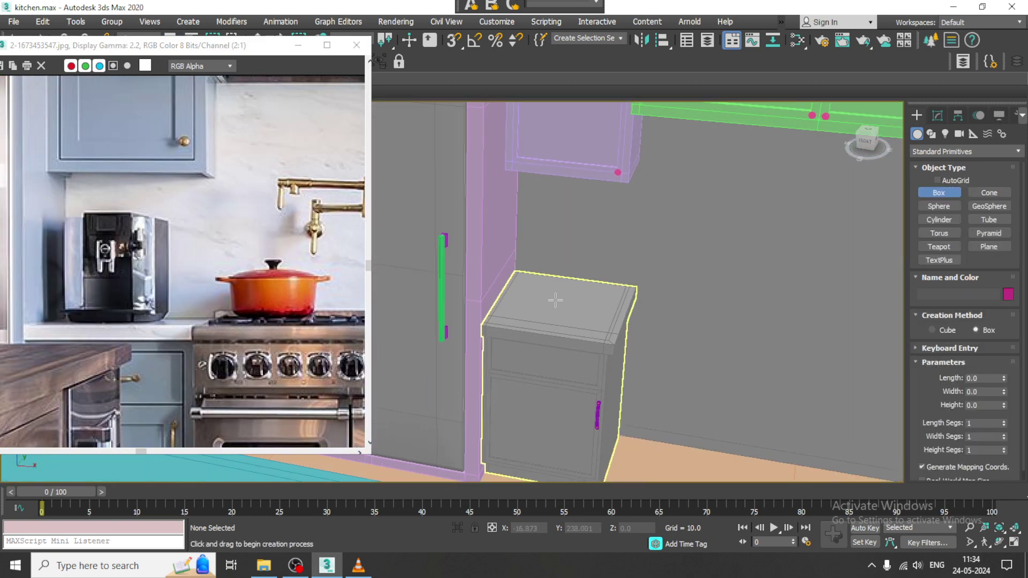
{"action": "left_click", "coordinate": [947, 181]}
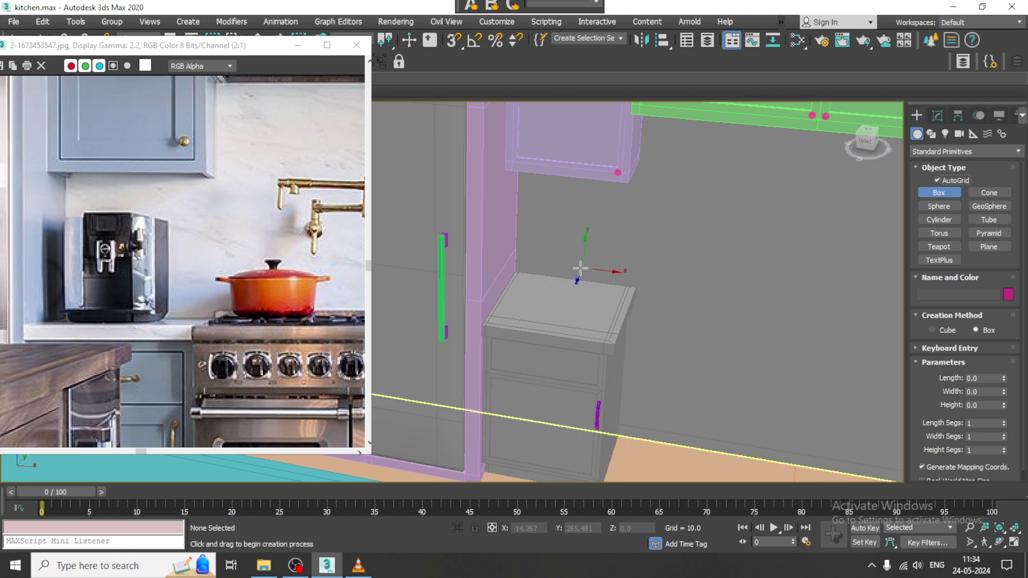
{"action": "left_click_drag", "start_coordinate": [533, 280], "coordinate": [596, 316]}
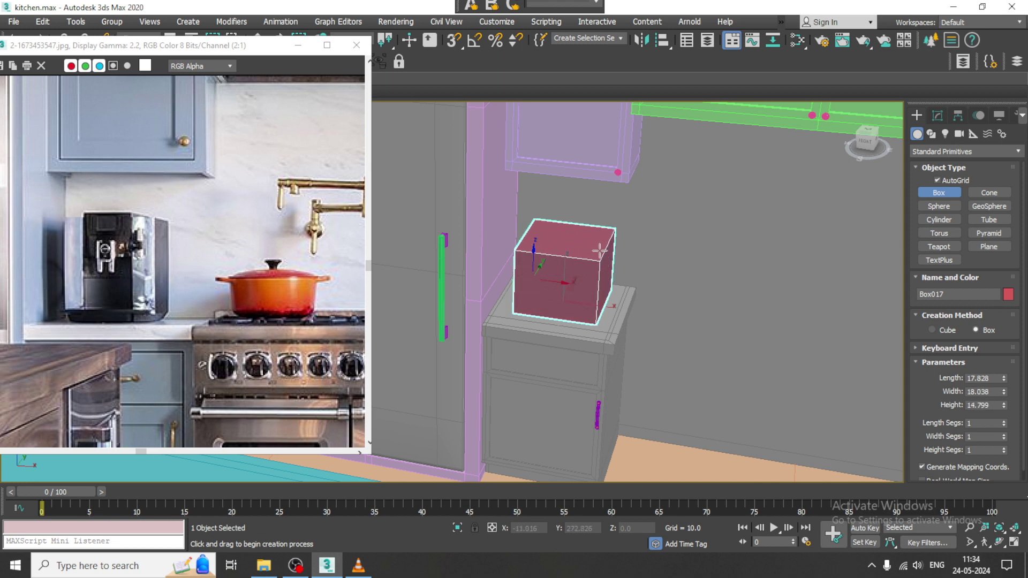
Isolate the new box and convert it to an Editable Poly.
{"action": "middle_click_drag", "start_coordinate": [630, 230], "coordinate": [534, 277], "text": "alt"}
{"action": "right_click", "coordinate": [602, 232]}
{"action": "key", "text": "alt+q"}
{"action": "scroll", "coordinate": [533, 276], "scroll_direction": "down", "scroll_amount": 4}
{"action": "right_click", "coordinate": [515, 217]}
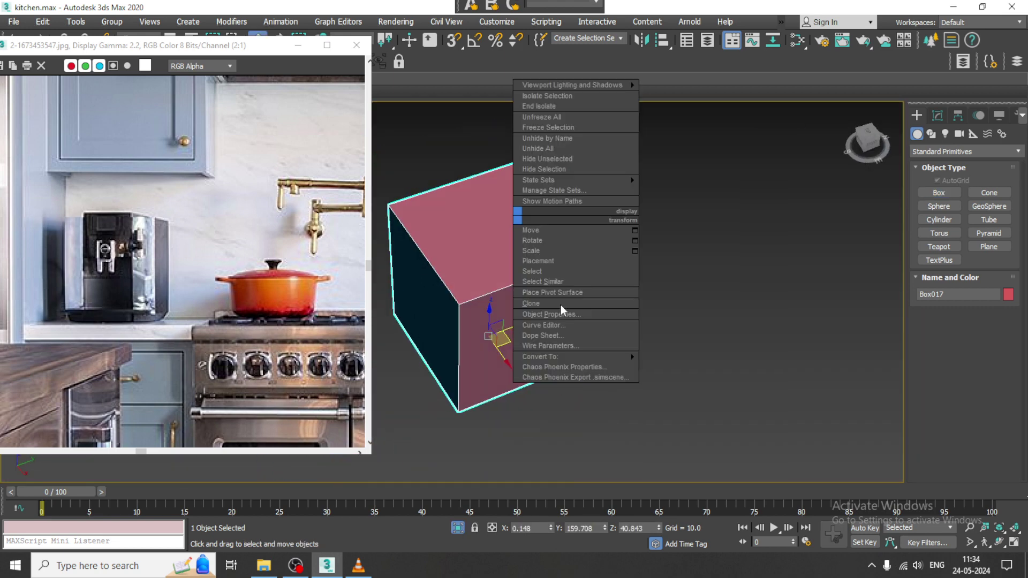
{"action": "mouse_move", "coordinate": [609, 357]}
{"action": "left_click", "coordinate": [724, 368]}
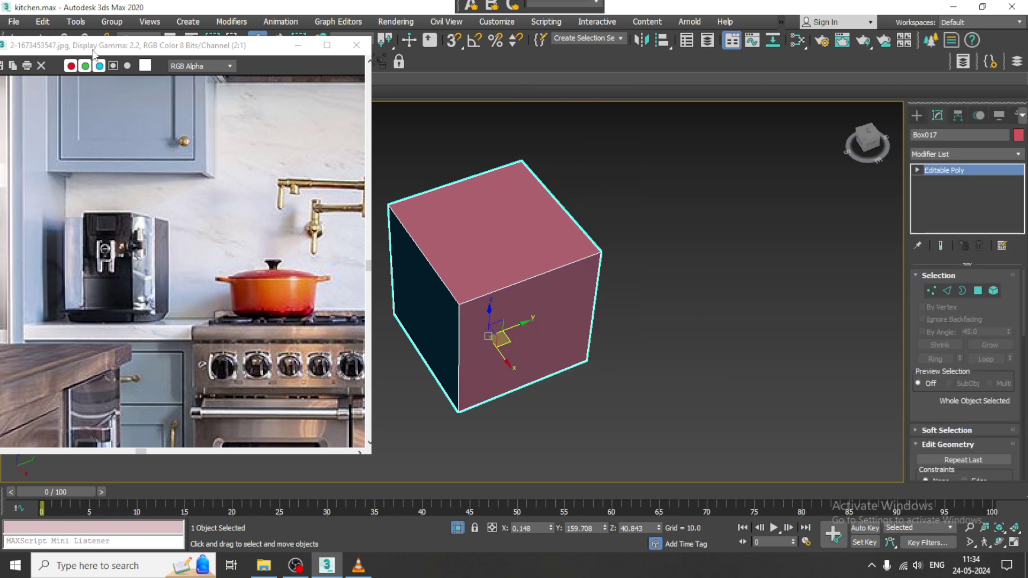
Place the reference image window lower to uncover the modeling ribbon, and expand the ribbon.
{"action": "left_click_drag", "start_coordinate": [94, 50], "coordinate": [87, 146]}
{"action": "left_click", "coordinate": [34, 79]}
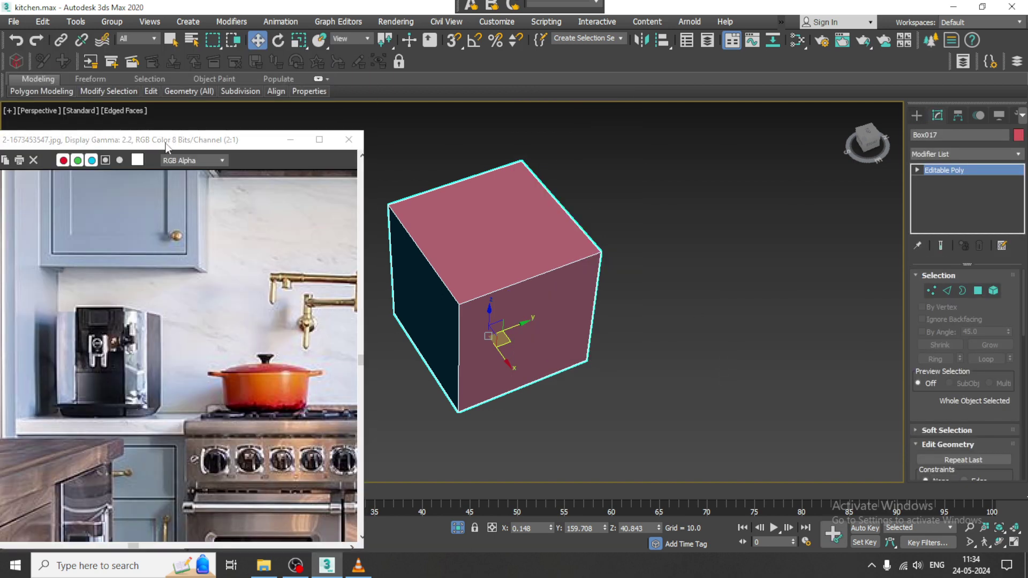
{"action": "double_click", "coordinate": [39, 81]}
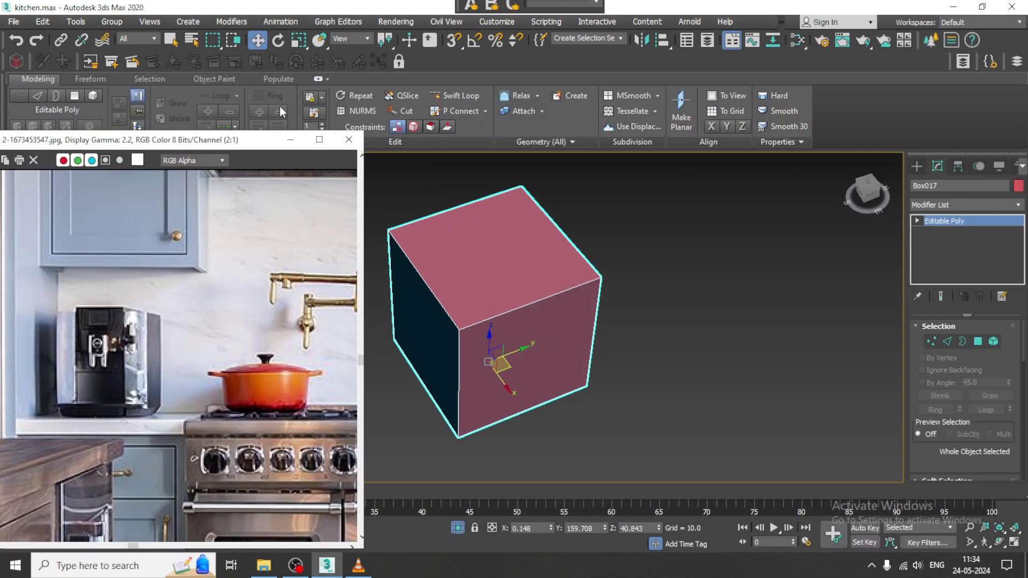
Add Swift Loop edge loops near both sides of the box and one close to its front face.
{"action": "left_click", "coordinate": [454, 97]}
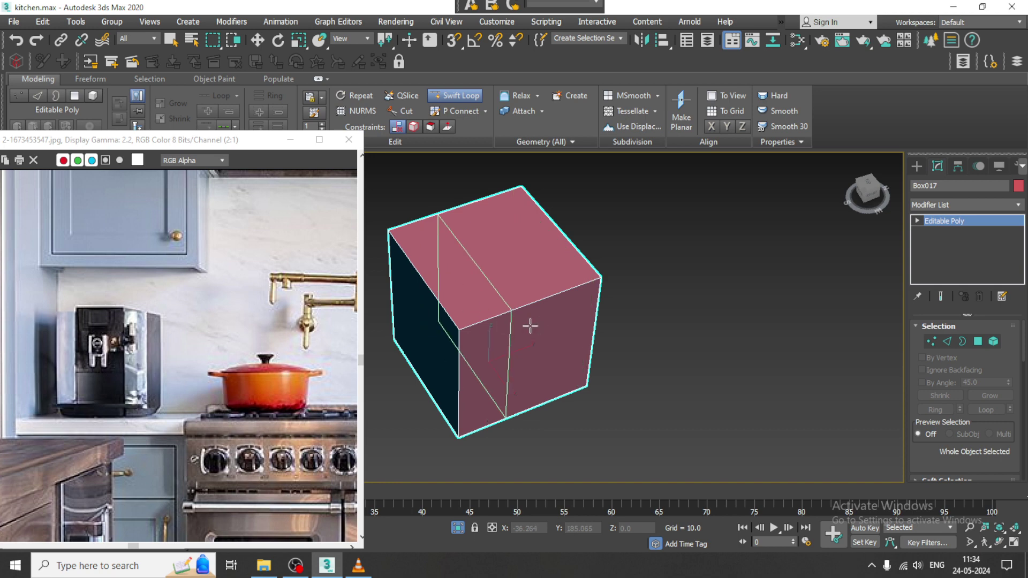
{"action": "left_click", "coordinate": [501, 325]}
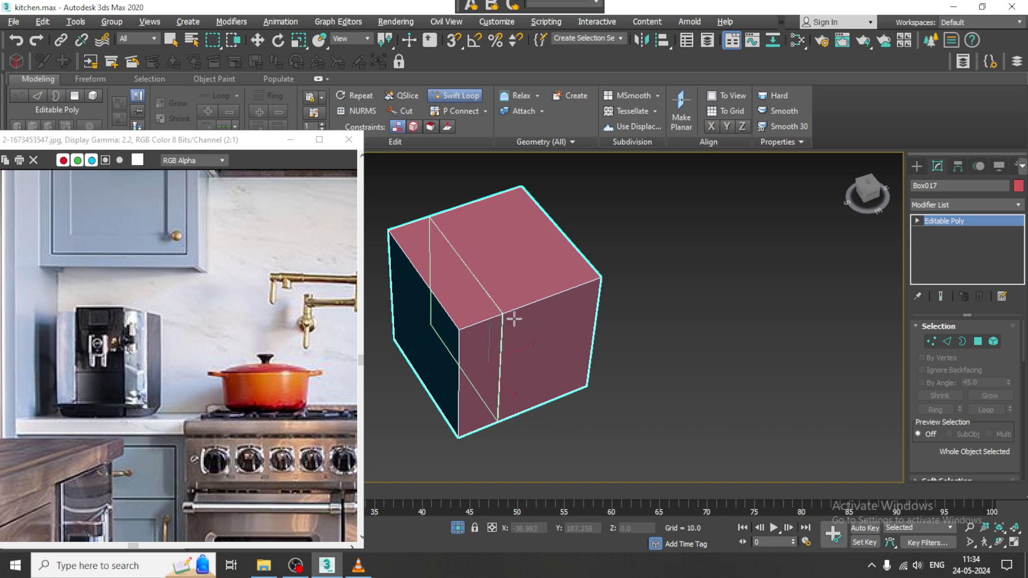
{"action": "mouse_move", "coordinate": [514, 317]}
{"action": "middle_mouse_down", "text": "alt"}
{"action": "mouse_move", "coordinate": [606, 303]}
{"action": "mouse_move", "coordinate": [527, 301]}
{"action": "middle_mouse_up", "text": "alt"}
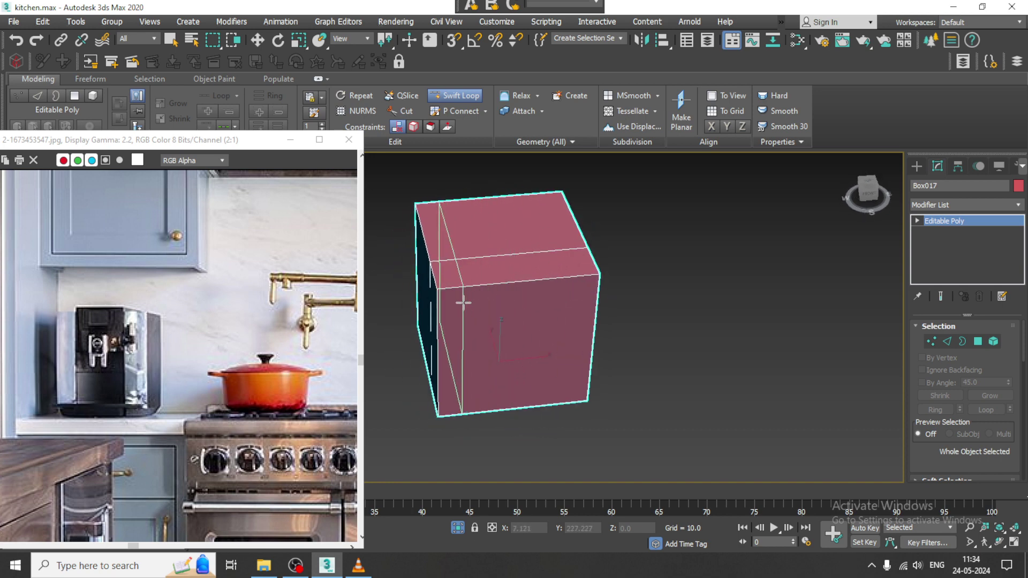
{"action": "middle_click_drag", "start_coordinate": [459, 300], "coordinate": [594, 291], "text": "alt"}
{"action": "key", "text": "w"}
{"action": "left_click", "coordinate": [460, 96]}
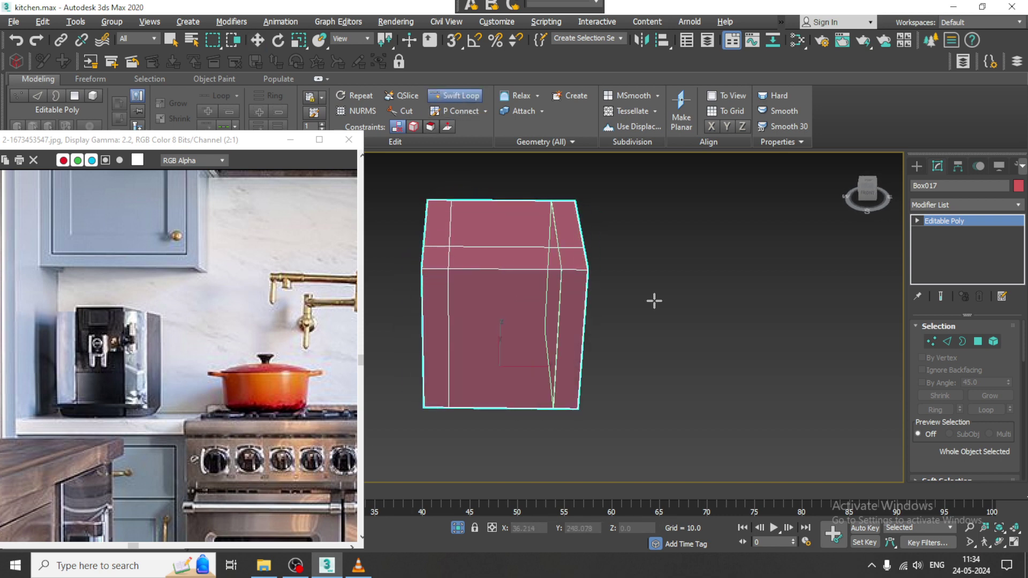
{"action": "middle_click_drag", "start_coordinate": [655, 301], "coordinate": [597, 308], "text": "alt"}
{"action": "right_click", "coordinate": [597, 308]}
Push the two vertical front corner edges of the box backward along Y to angle its front corners.
{"action": "key", "text": "2"}
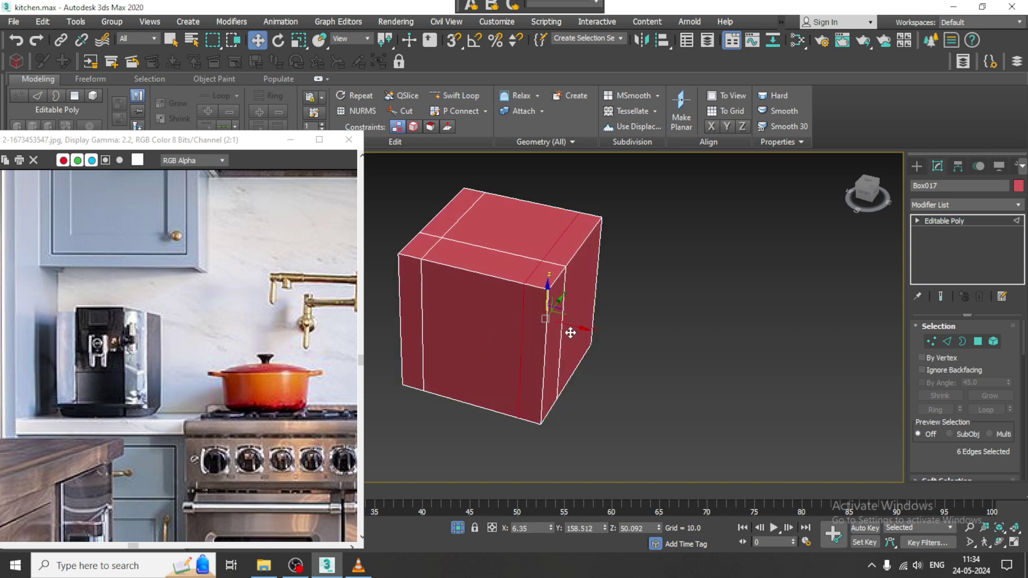
{"action": "left_click", "coordinate": [544, 347]}
{"action": "left_click", "coordinate": [401, 323], "text": "ctrl"}
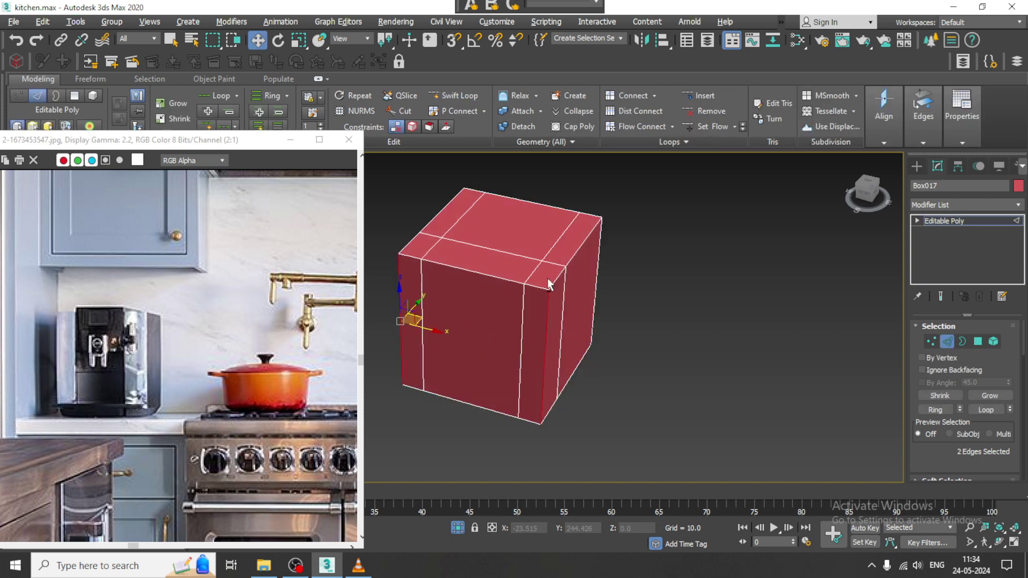
{"action": "middle_click_drag", "start_coordinate": [548, 278], "coordinate": [510, 304], "text": "alt"}
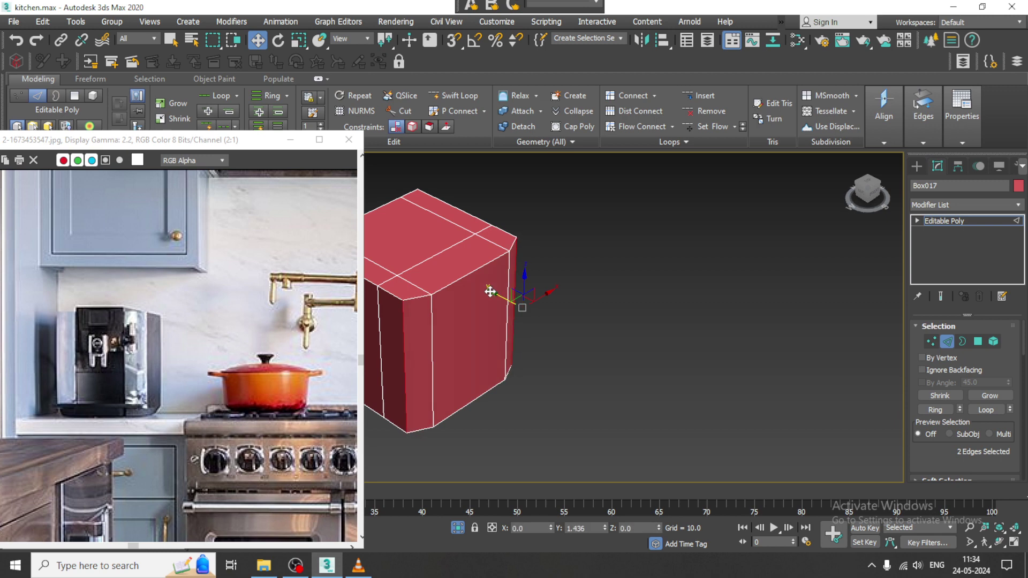
{"action": "middle_click_drag", "start_coordinate": [684, 326], "coordinate": [596, 284], "text": "alt"}
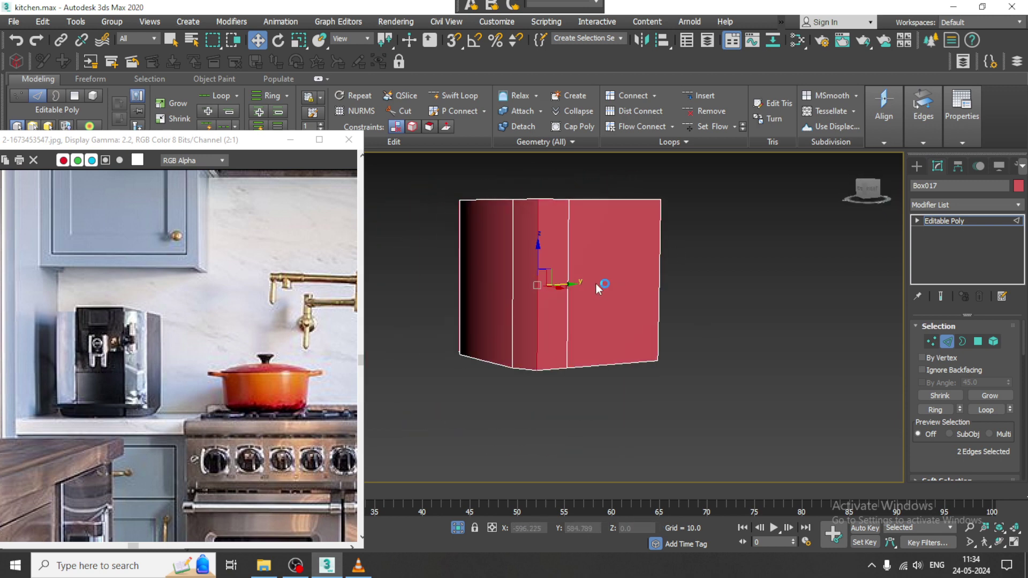
Move the eight vertices of the loop behind the front face toward the front, to about Y 154.7.
{"action": "middle_click_drag", "start_coordinate": [683, 299], "coordinate": [595, 303], "text": "alt"}
{"action": "key", "text": "1"}
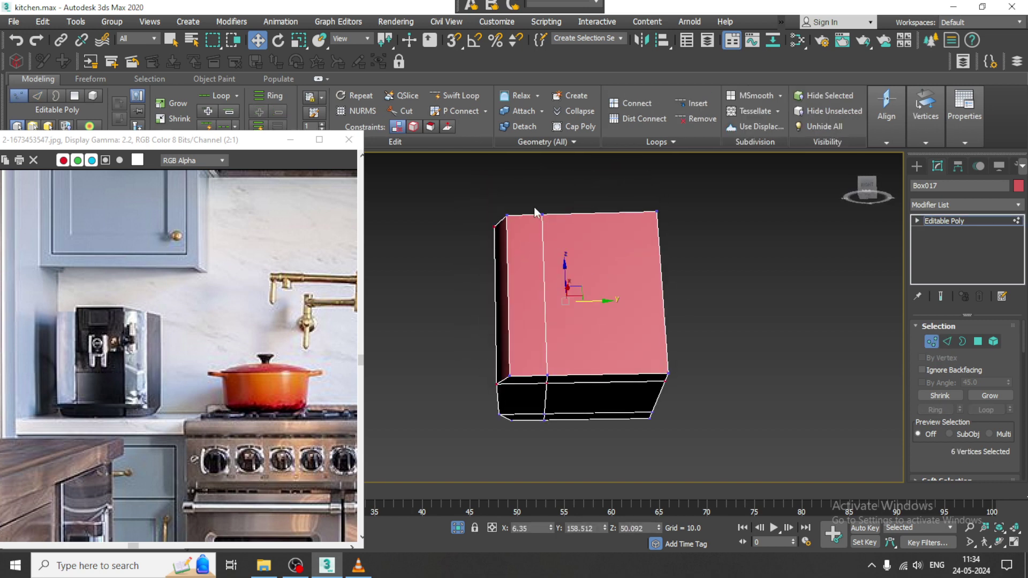
{"action": "key", "text": "F3"}
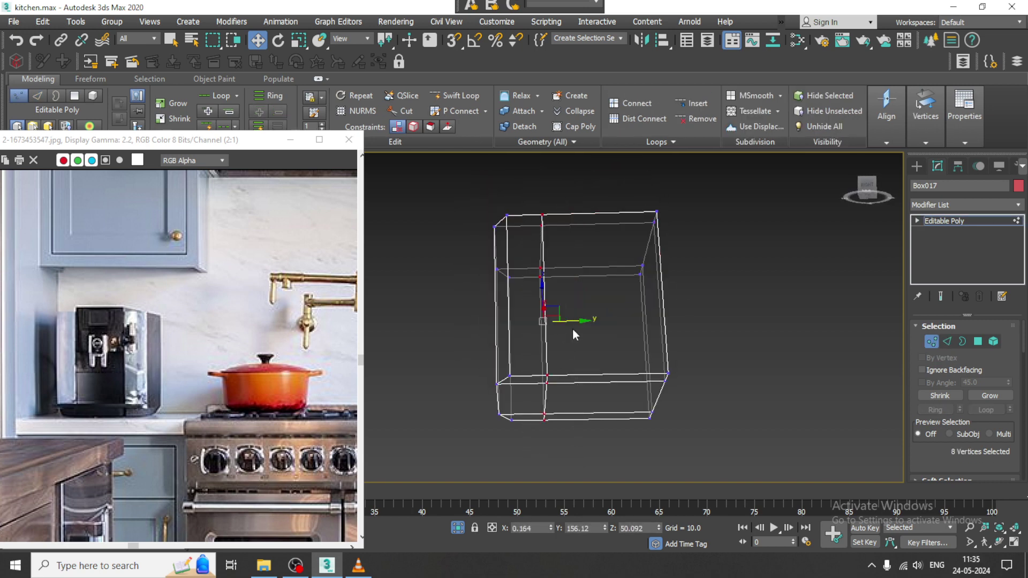
{"action": "left_click_drag", "start_coordinate": [577, 321], "coordinate": [563, 321]}
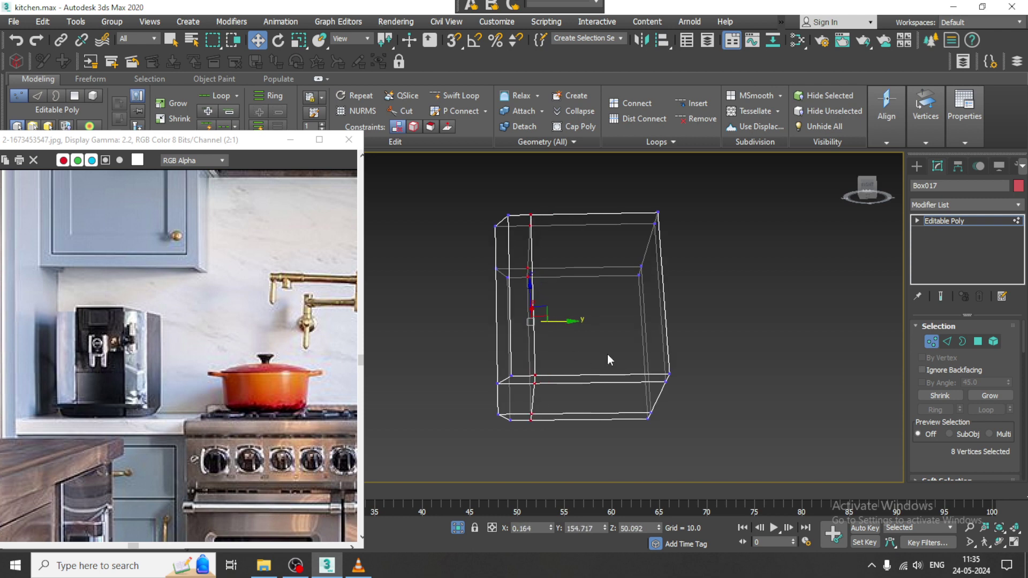
Extrude the three underside polygons behind the front loop downward by 1.852.
{"action": "key", "text": "4"}
{"action": "middle_click_drag", "start_coordinate": [577, 381], "coordinate": [593, 360], "text": "alt"}
{"action": "left_click", "coordinate": [593, 361]}
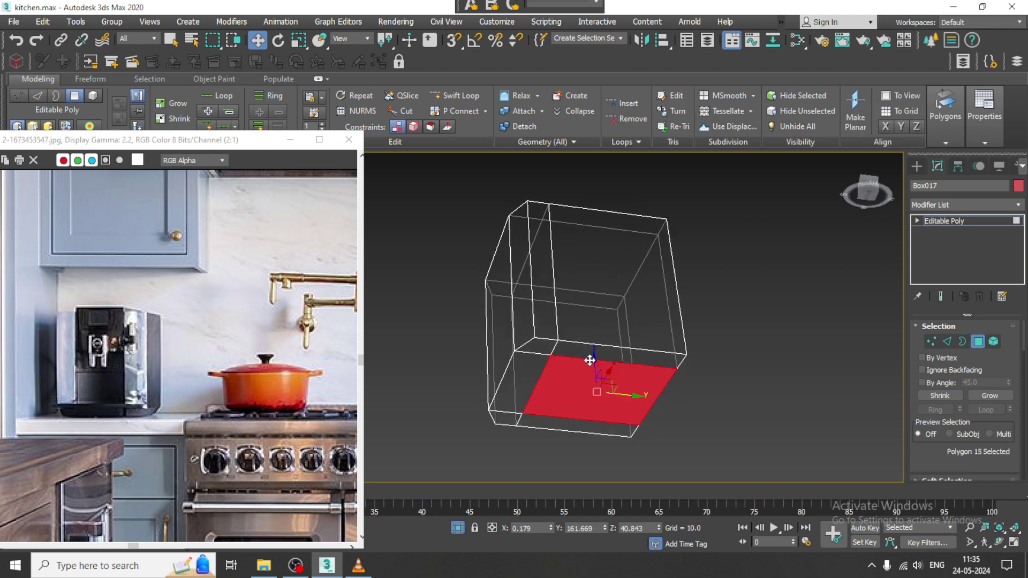
{"action": "left_click", "coordinate": [590, 356], "text": "ctrl"}
{"action": "middle_click_drag", "start_coordinate": [570, 431], "coordinate": [702, 343], "text": "alt"}
{"action": "left_click", "coordinate": [692, 350], "text": "ctrl"}
{"action": "left_click_drag", "start_coordinate": [932, 458], "coordinate": [933, 335]}
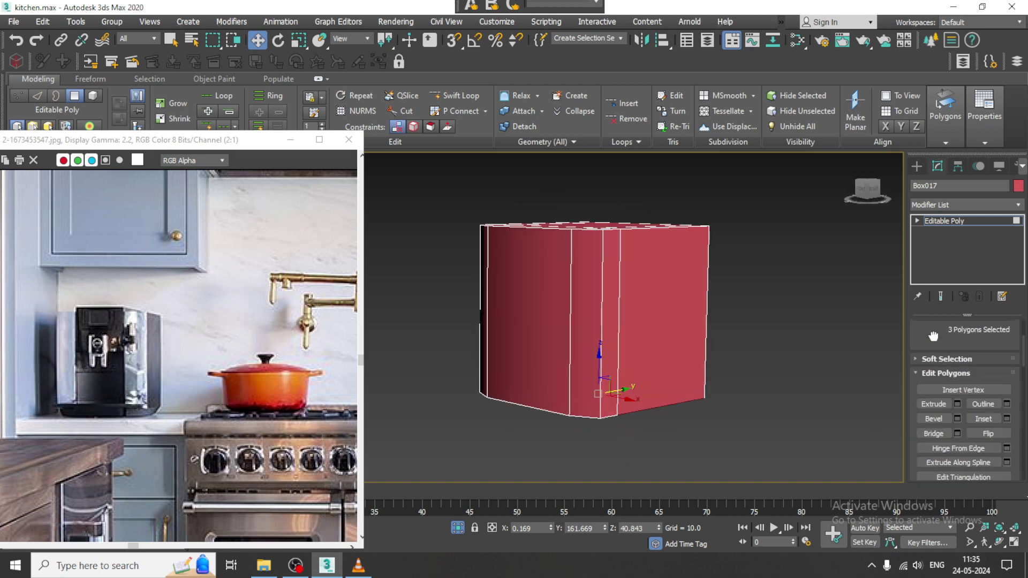
{"action": "left_click", "coordinate": [959, 404]}
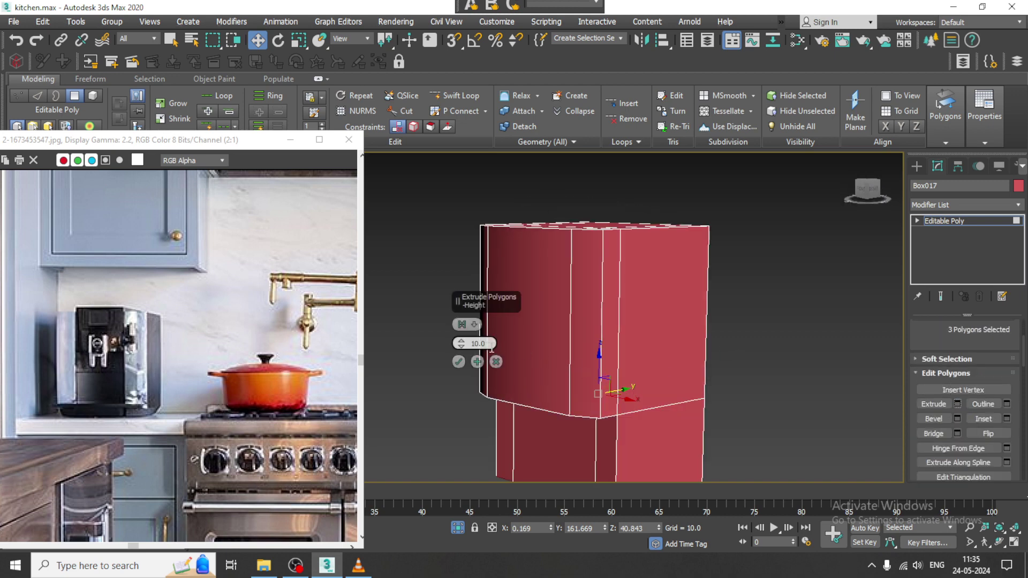
{"action": "left_click_drag", "start_coordinate": [458, 349], "coordinate": [485, 390]}
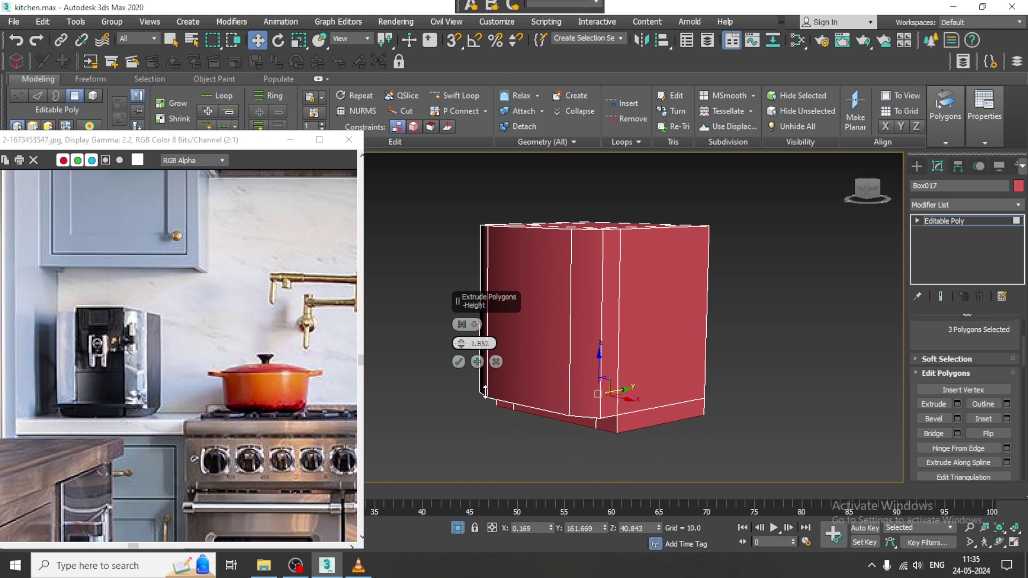
{"action": "left_click", "coordinate": [458, 362]}
Taper the extruded base in the front view by moving its lower outer corner vertices inward on both sides.
{"action": "middle_click_drag", "start_coordinate": [632, 340], "coordinate": [723, 333], "text": "alt"}
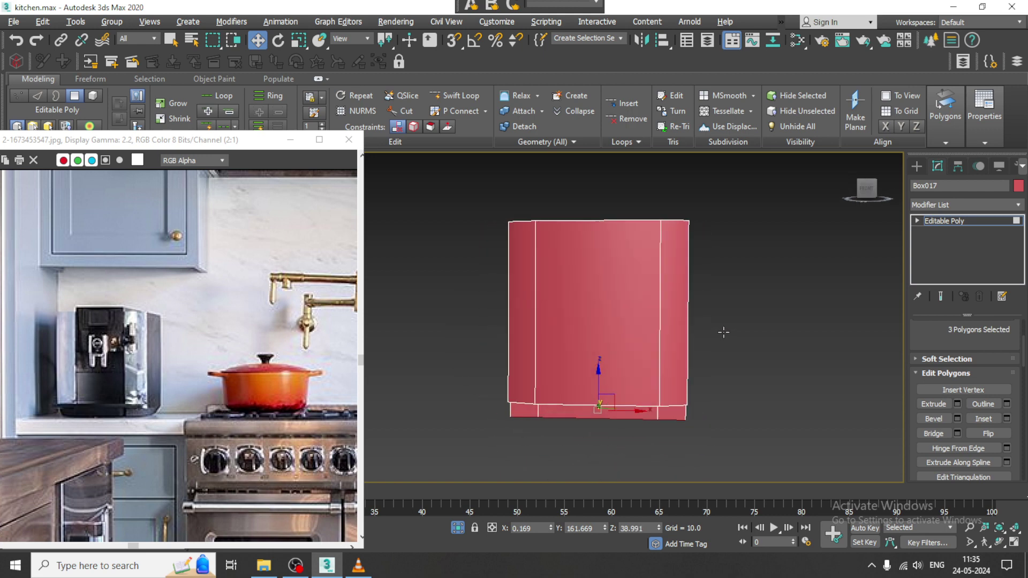
{"action": "key", "text": "alt+w"}
{"action": "middle_click", "coordinate": [733, 245]}
{"action": "key", "text": "alt+w"}
{"action": "key", "text": "z"}
{"action": "scroll", "coordinate": [696, 373], "scroll_direction": "down", "scroll_amount": 5}
{"action": "key", "text": "1"}
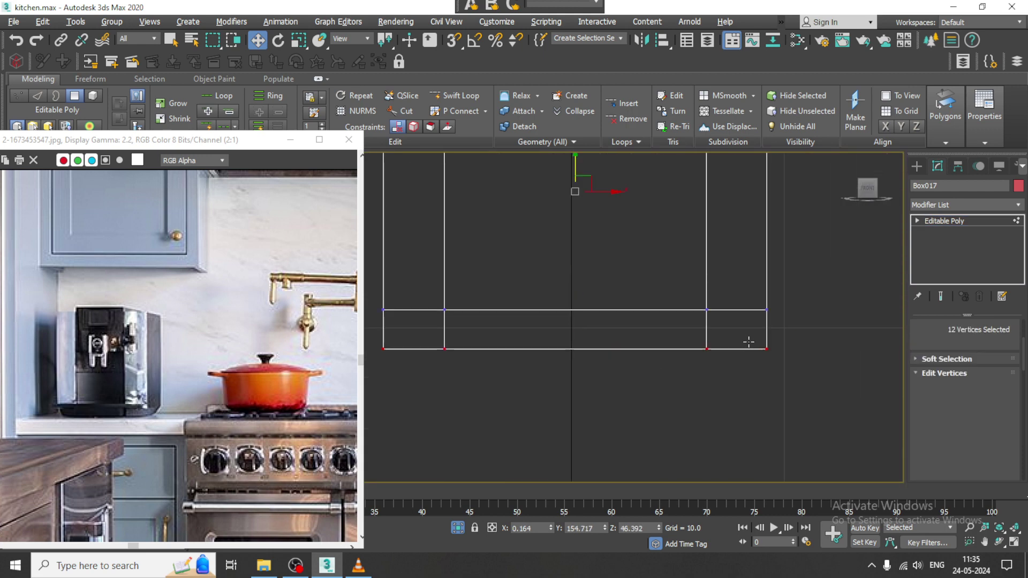
{"action": "left_click_drag", "start_coordinate": [748, 338], "coordinate": [789, 349]}
{"action": "middle_click_drag", "start_coordinate": [662, 323], "coordinate": [843, 344]}
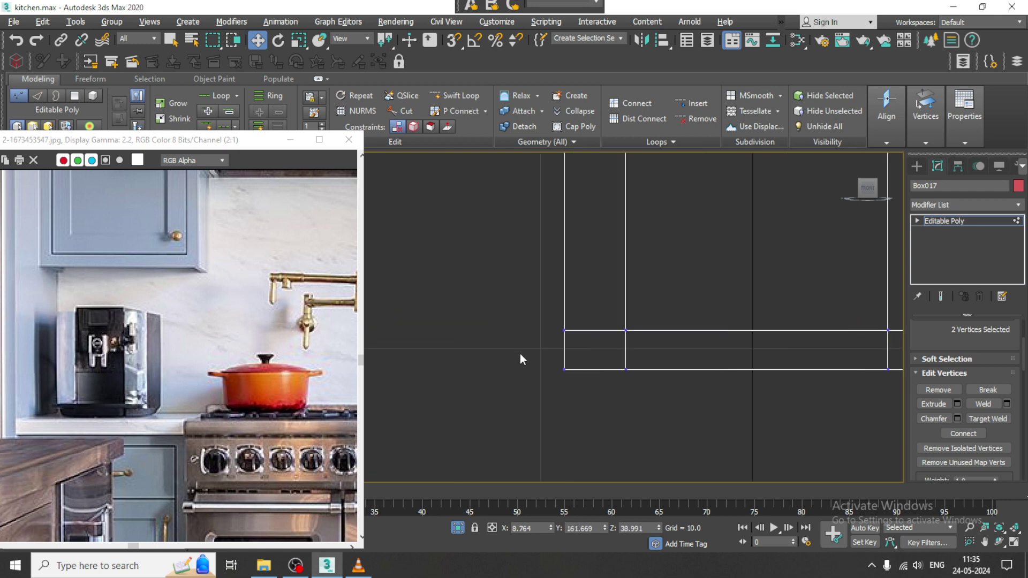
{"action": "left_click_drag", "start_coordinate": [593, 369], "coordinate": [606, 370]}
{"action": "middle_click_drag", "start_coordinate": [679, 277], "coordinate": [653, 327]}
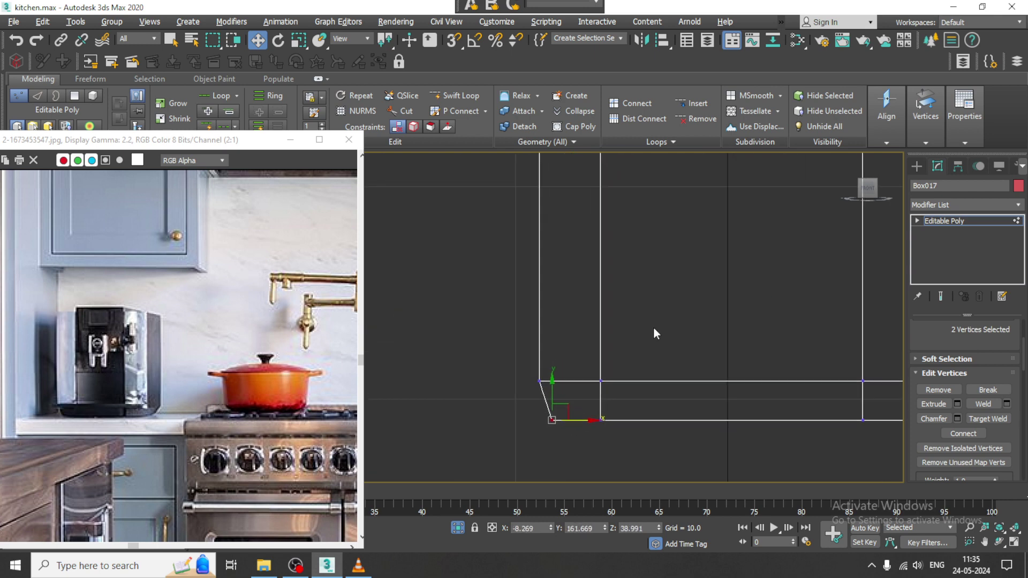
Add two horizontal Swift Loop edge loops around the body, one just below the top and one about a third down.
{"action": "key", "text": "alt+w"}
{"action": "middle_click_drag", "start_coordinate": [770, 313], "coordinate": [654, 276]}
{"action": "middle_click", "coordinate": [725, 349]}
{"action": "key", "text": "alt+w"}
{"action": "key", "text": "alt+w"}
{"action": "key", "text": "alt+w"}
{"action": "left_click", "coordinate": [470, 101]}
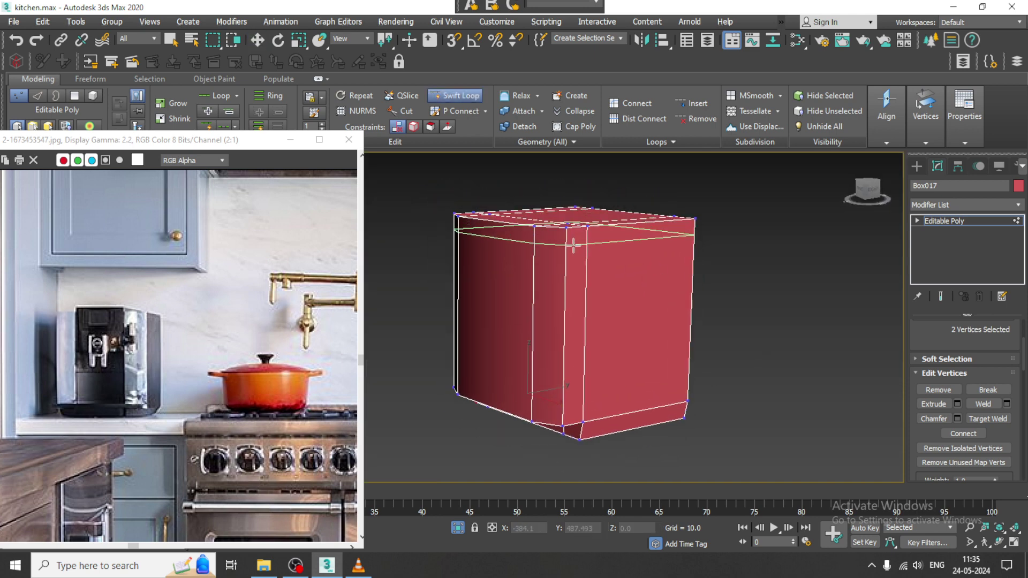
{"action": "left_click", "coordinate": [573, 243]}
{"action": "left_click", "coordinate": [575, 297]}
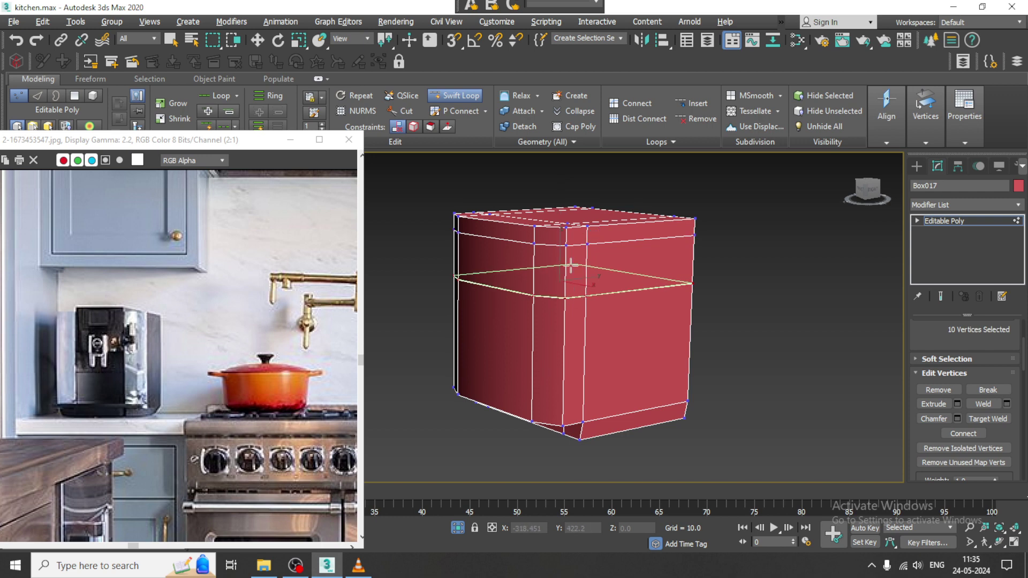
{"action": "middle_click_drag", "start_coordinate": [569, 266], "coordinate": [648, 242], "text": "alt"}
{"action": "key", "text": "w"}
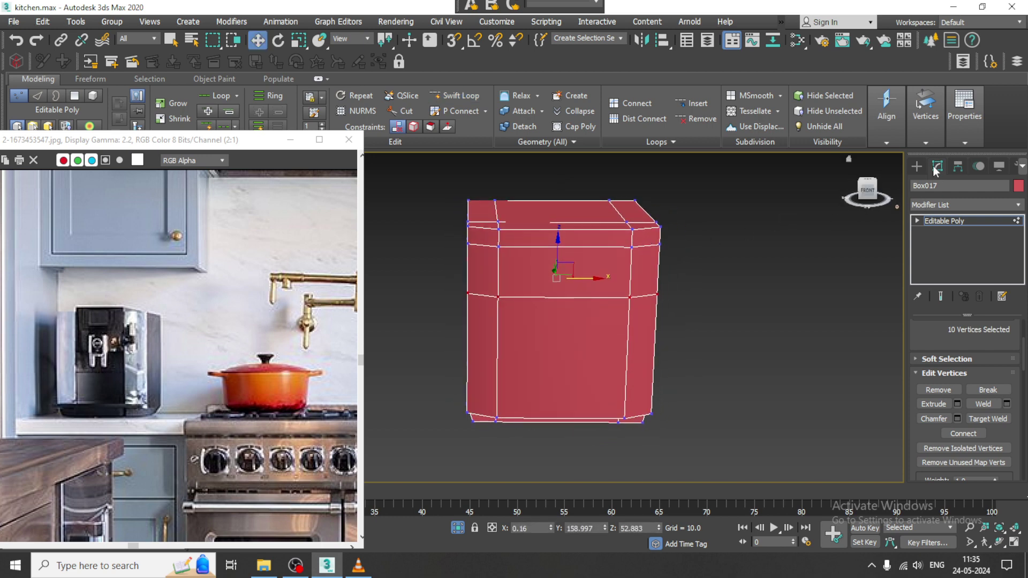
Create a small box about 1.6 long and 2.4 wide on the upper middle of the body's front face.
{"action": "left_click", "coordinate": [917, 166]}
{"action": "left_click", "coordinate": [940, 243]}
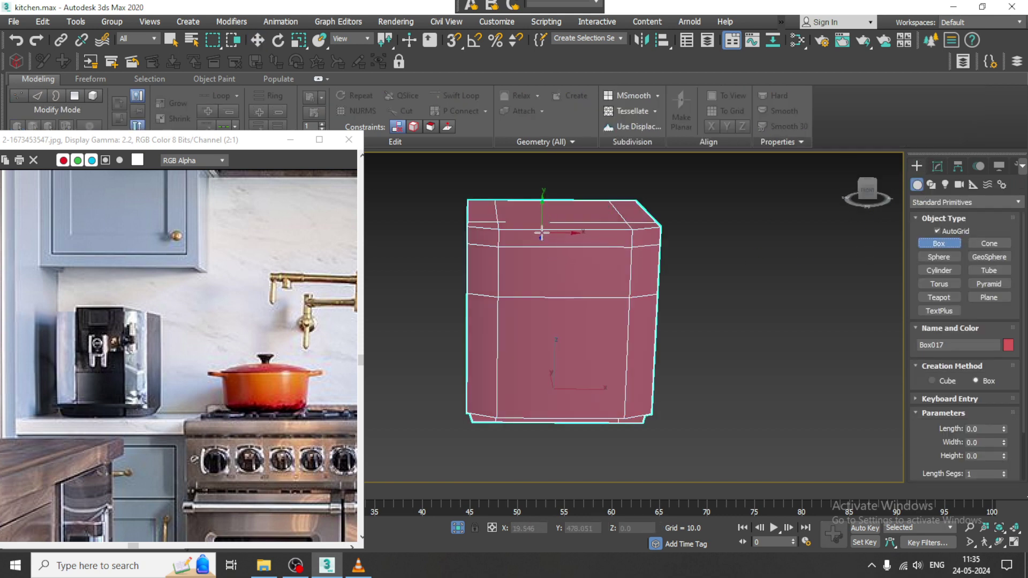
{"action": "left_click_drag", "start_coordinate": [542, 234], "coordinate": [573, 253]}
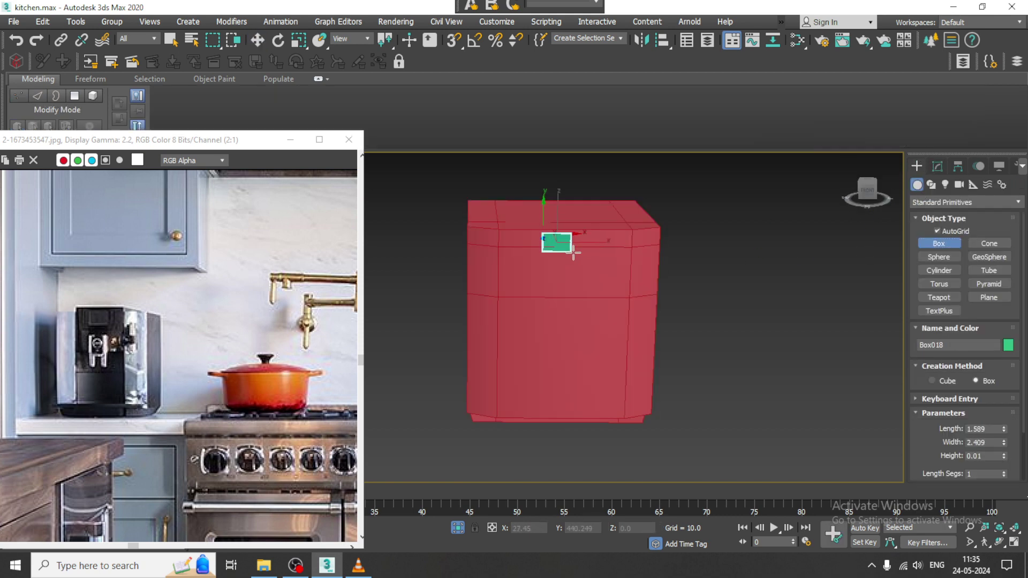
{"action": "left_click", "coordinate": [592, 276]}
Move the small box along Y to about 150.96 so that it sits into the front of the body.
{"action": "middle_click_drag", "start_coordinate": [592, 275], "coordinate": [528, 241], "text": "alt"}
{"action": "scroll", "coordinate": [535, 241], "scroll_direction": "up", "scroll_amount": 2}
{"action": "key", "text": "w"}
{"action": "scroll", "coordinate": [615, 228], "scroll_direction": "down", "scroll_amount": 1}
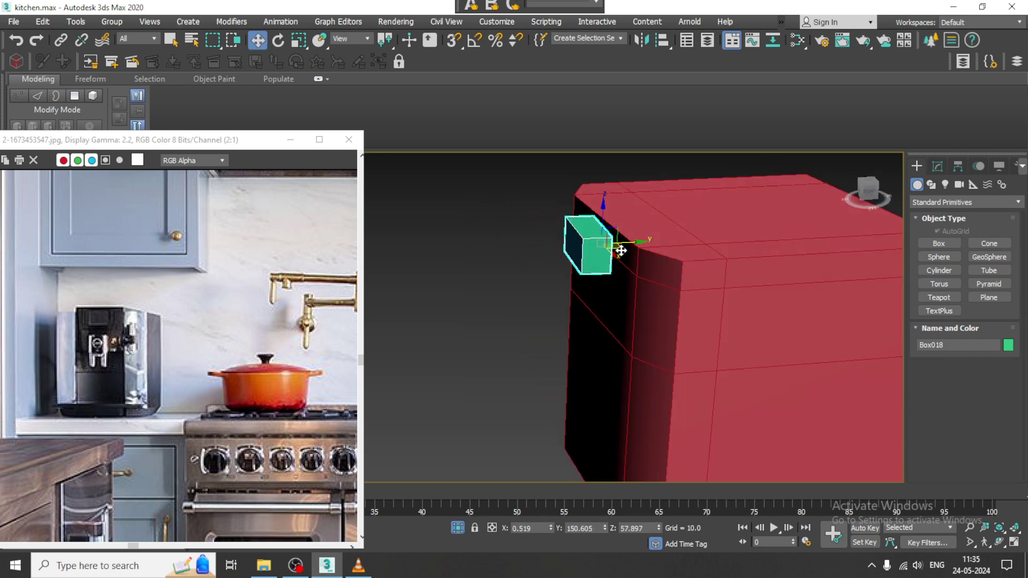
{"action": "left_click_drag", "start_coordinate": [629, 244], "coordinate": [636, 243]}
{"action": "middle_click_drag", "start_coordinate": [636, 243], "coordinate": [637, 211], "text": "alt"}
{"action": "left_click_drag", "start_coordinate": [630, 249], "coordinate": [622, 252]}
Rotate the small box about Z in the top view until it lies parallel to the body's front face.
{"action": "middle_click_drag", "start_coordinate": [633, 265], "coordinate": [651, 338], "text": "alt"}
{"action": "key", "text": "alt+w"}
{"action": "right_click", "coordinate": [406, 233]}
{"action": "key", "text": "alt+w"}
{"action": "key", "text": "z"}
{"action": "scroll", "coordinate": [523, 234], "scroll_direction": "down", "scroll_amount": 3}
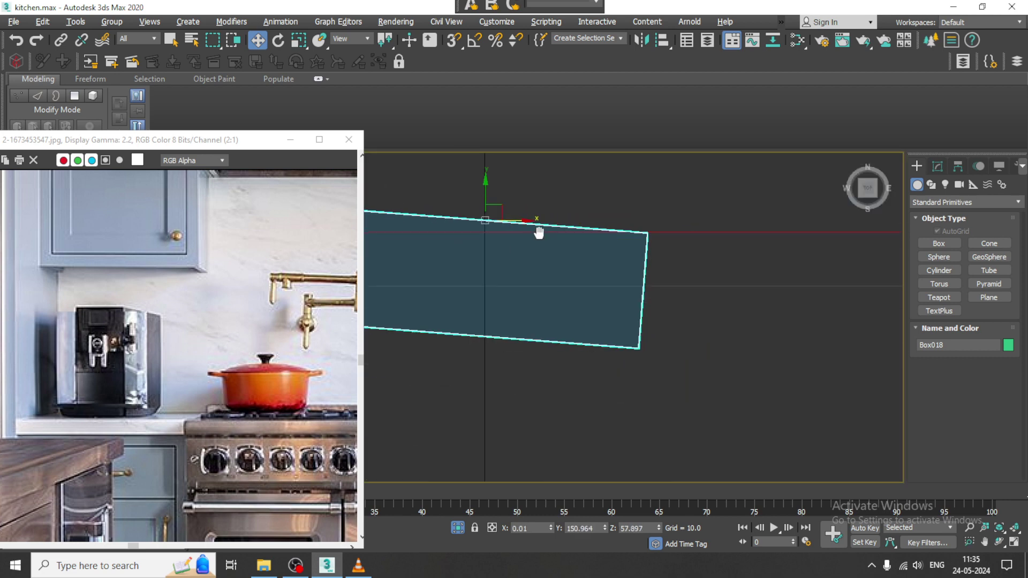
{"action": "middle_click_drag", "start_coordinate": [537, 232], "coordinate": [595, 225]}
{"action": "scroll", "coordinate": [596, 226], "scroll_direction": "down", "scroll_amount": 2}
{"action": "key", "text": "e"}
{"action": "left_click_drag", "start_coordinate": [615, 227], "coordinate": [616, 221]}
{"action": "key", "text": "w"}
{"action": "key", "text": "alt+w"}
Create a second box about 4.47 long, 3.14 wide and 0.43 high on the body's front face, just below the small box.
{"action": "middle_click", "coordinate": [661, 344]}
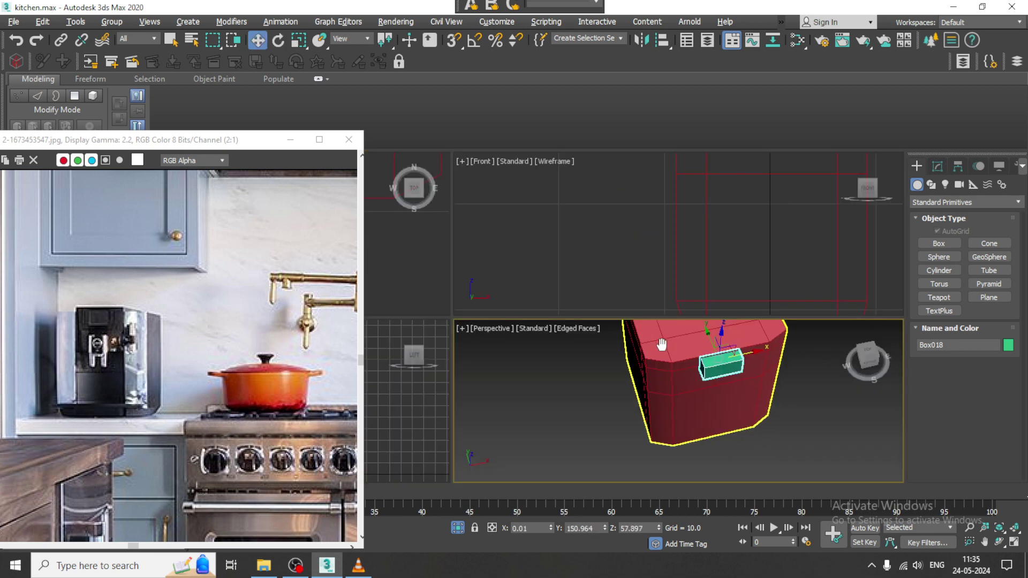
{"action": "key", "text": "alt+w"}
{"action": "middle_click_drag", "start_coordinate": [661, 345], "coordinate": [605, 252], "text": "alt"}
{"action": "key", "text": "f"}
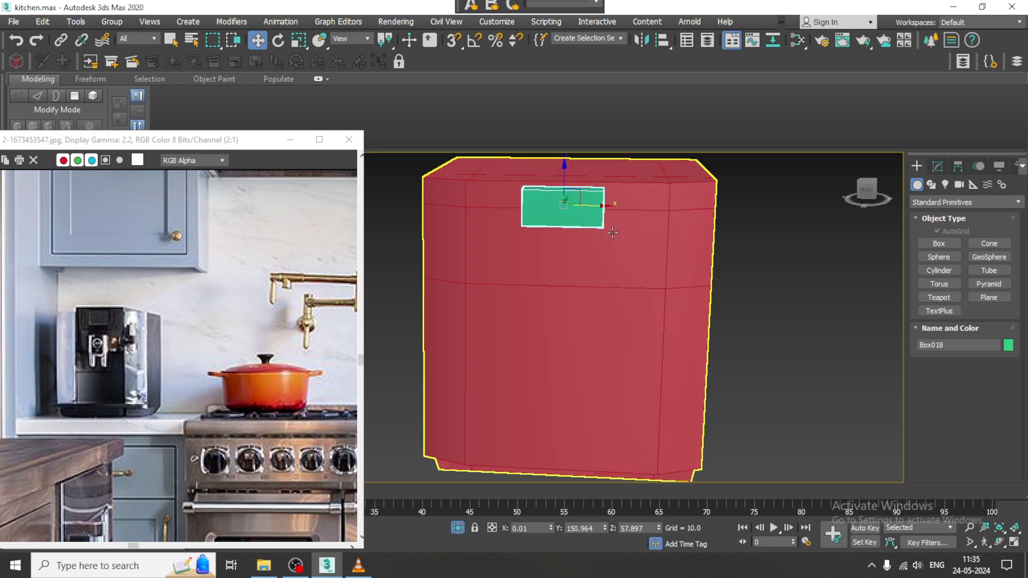
{"action": "left_click", "coordinate": [945, 246]}
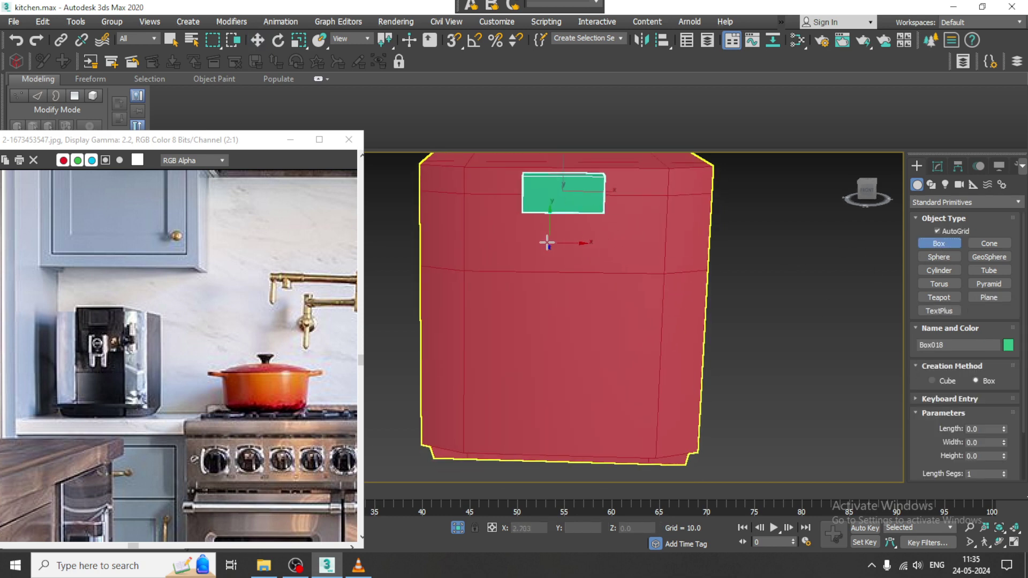
{"action": "left_click_drag", "start_coordinate": [538, 227], "coordinate": [589, 301]}
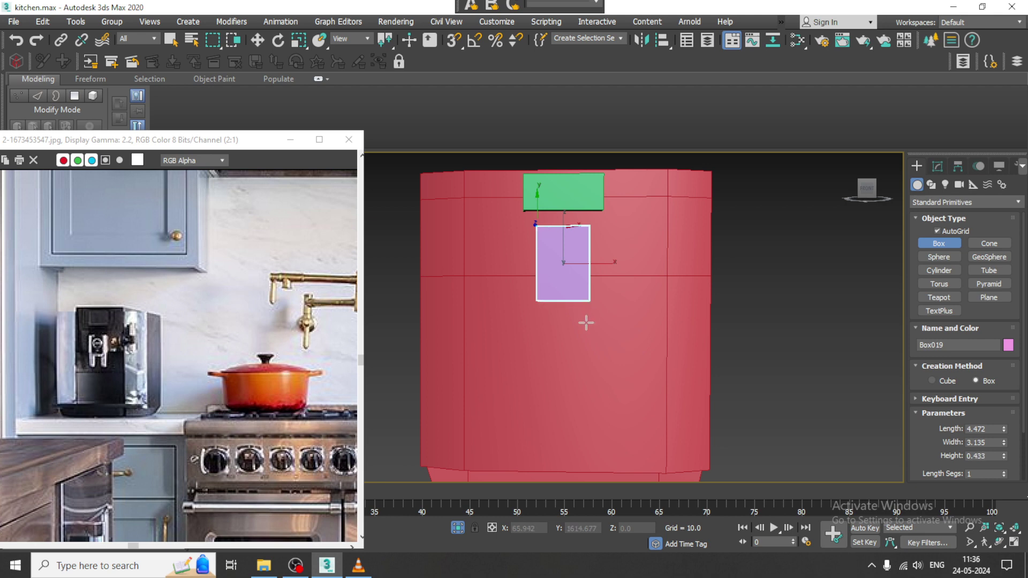
{"action": "left_click", "coordinate": [587, 323]}
Set the height of the second box to 1.243.
{"action": "middle_click_drag", "start_coordinate": [586, 323], "coordinate": [531, 324], "text": "alt"}
{"action": "key", "text": "w"}
{"action": "middle_click_drag", "start_coordinate": [587, 290], "coordinate": [576, 292], "text": "alt"}
{"action": "key", "text": "r"}
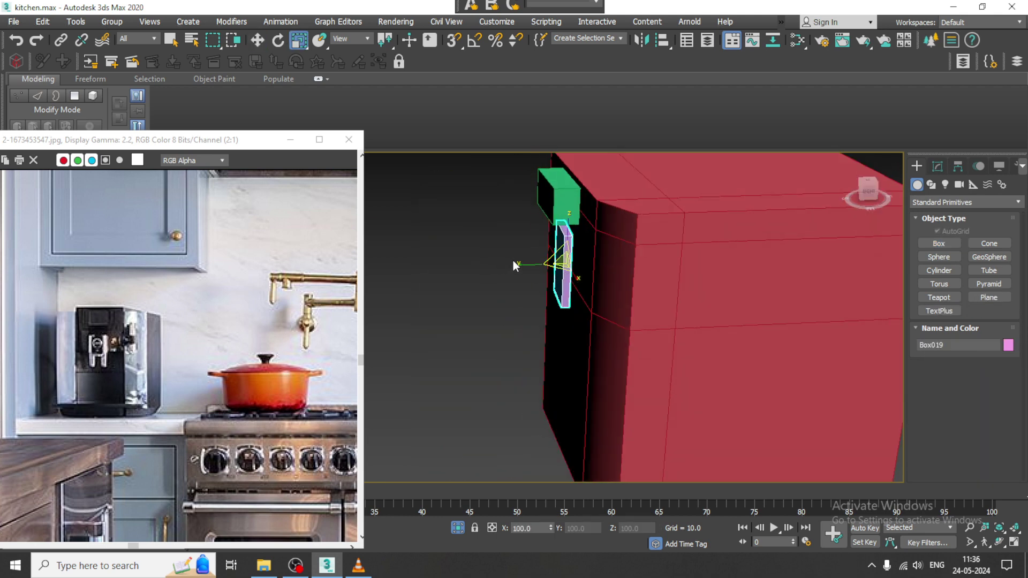
{"action": "left_click", "coordinate": [937, 166]}
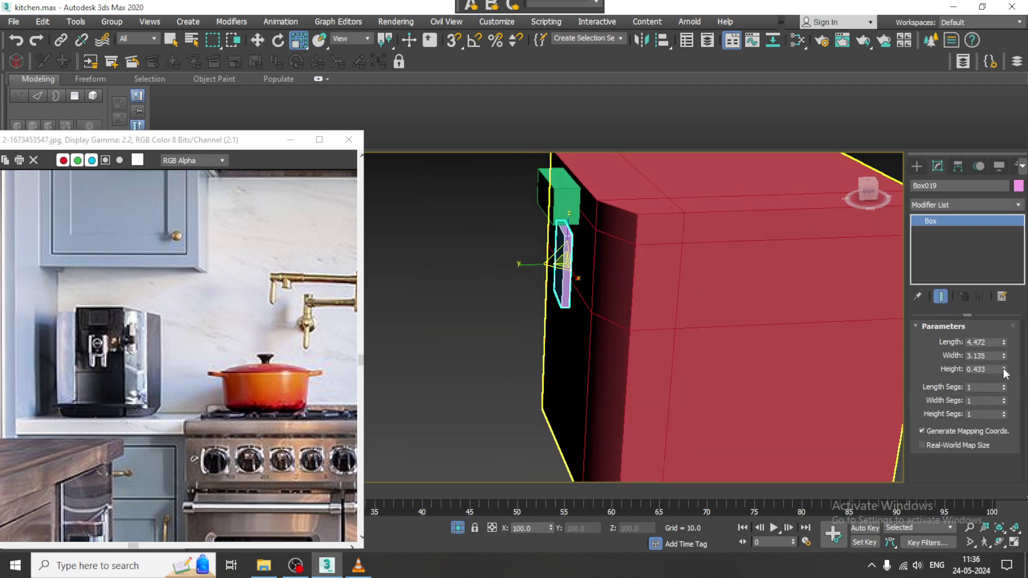
{"action": "left_click_drag", "start_coordinate": [1004, 370], "coordinate": [996, 316]}
Rotate the second box about Z in the top view until it is square to the body's front face.
{"action": "key", "text": "alt+w"}
{"action": "right_click", "coordinate": [398, 252]}
{"action": "key", "text": "alt+w"}
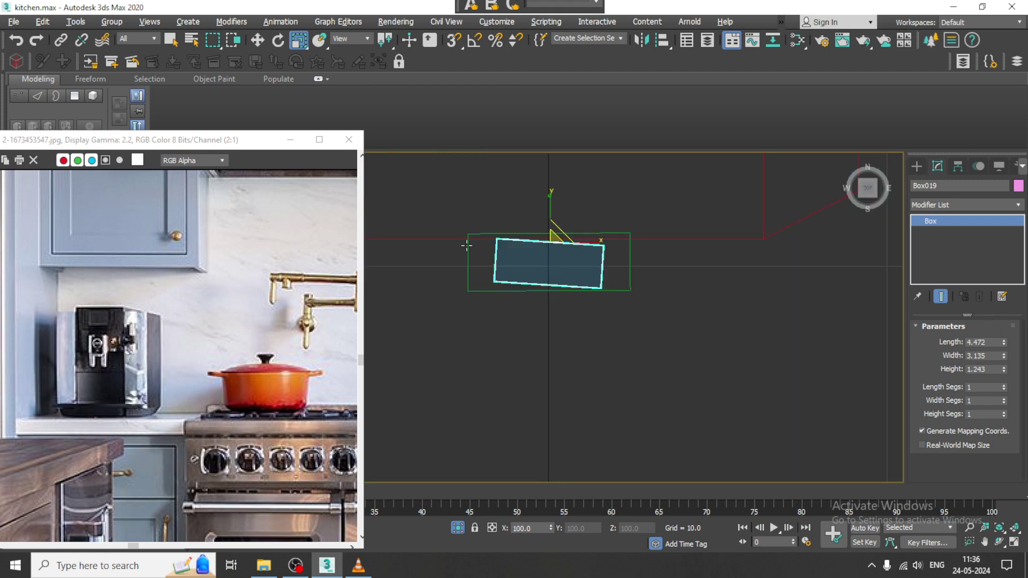
{"action": "scroll", "coordinate": [572, 253], "scroll_direction": "up", "scroll_amount": 4}
{"action": "middle_click_drag", "start_coordinate": [572, 256], "coordinate": [664, 260]}
{"action": "scroll", "coordinate": [601, 273], "scroll_direction": "down", "scroll_amount": 2}
{"action": "key", "text": "e"}
{"action": "left_click_drag", "start_coordinate": [626, 224], "coordinate": [626, 217]}
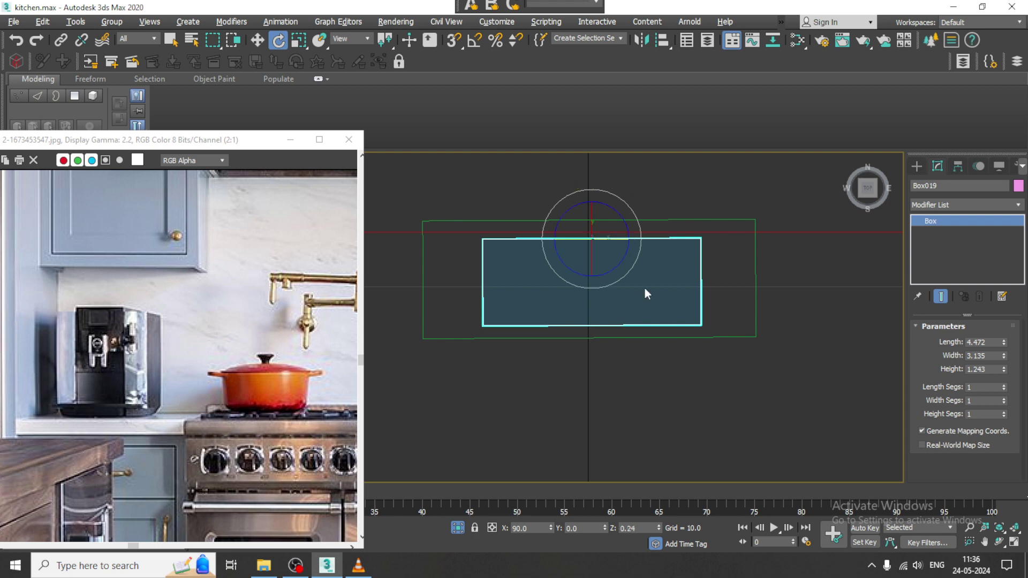
{"action": "key", "text": "w"}
{"action": "key", "text": "alt+w"}
Set the second box's width to 3.574 and move it to about Y 150.93, Z 54.05, closer to the small box above.
{"action": "middle_click", "coordinate": [735, 422]}
{"action": "key", "text": "alt+w"}
{"action": "middle_click_drag", "start_coordinate": [635, 335], "coordinate": [561, 323], "text": "alt"}
{"action": "scroll", "coordinate": [590, 307], "scroll_direction": "up", "scroll_amount": 2}
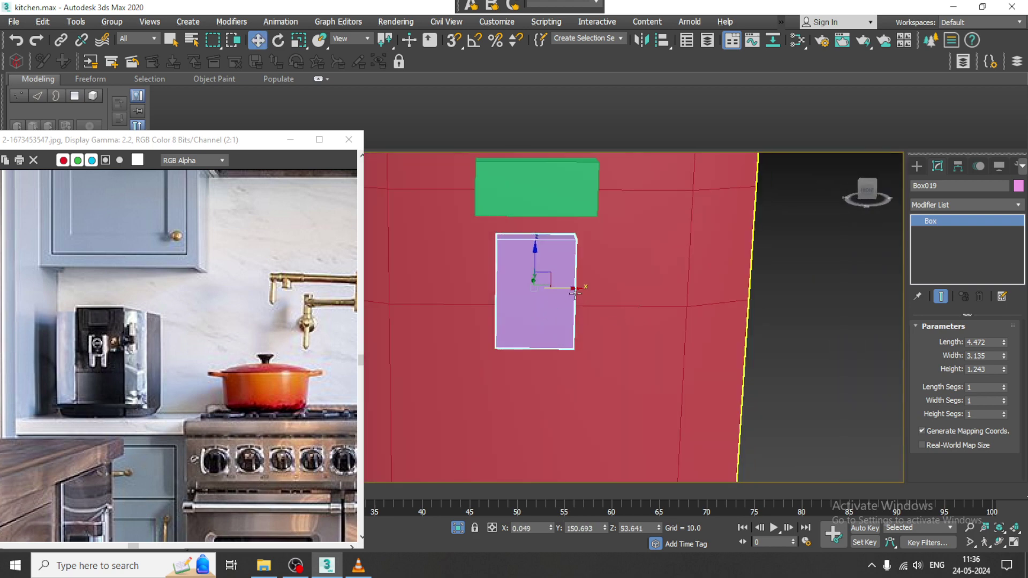
{"action": "left_click_drag", "start_coordinate": [1005, 357], "coordinate": [1004, 345]}
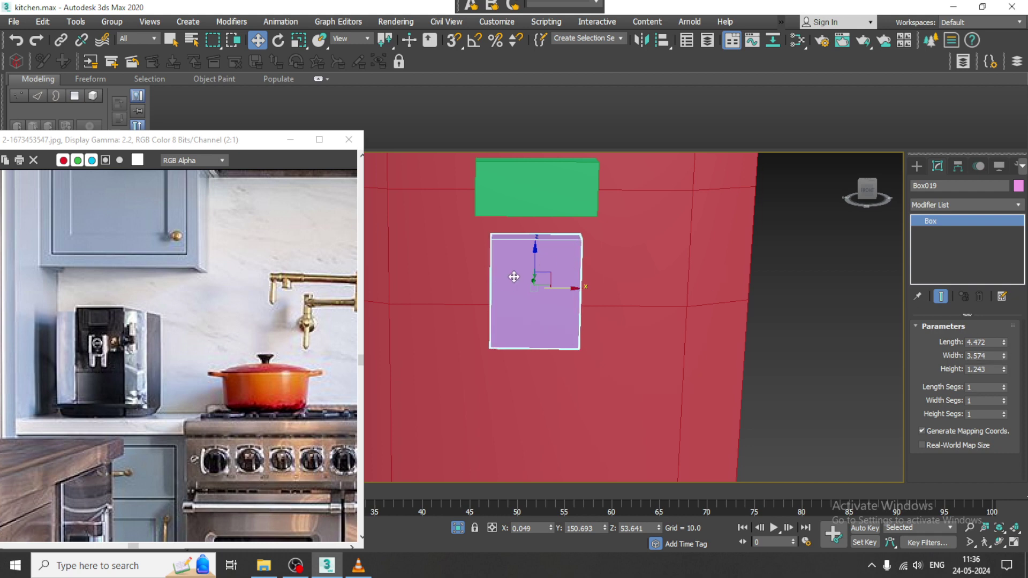
{"action": "left_click_drag", "start_coordinate": [534, 260], "coordinate": [535, 241]}
Convert the second box to an Editable Poly and add two vertical Swift Loop edge loops, one near each side.
{"action": "middle_click_drag", "start_coordinate": [536, 241], "coordinate": [536, 281], "text": "alt"}
{"action": "right_click", "coordinate": [536, 282]}
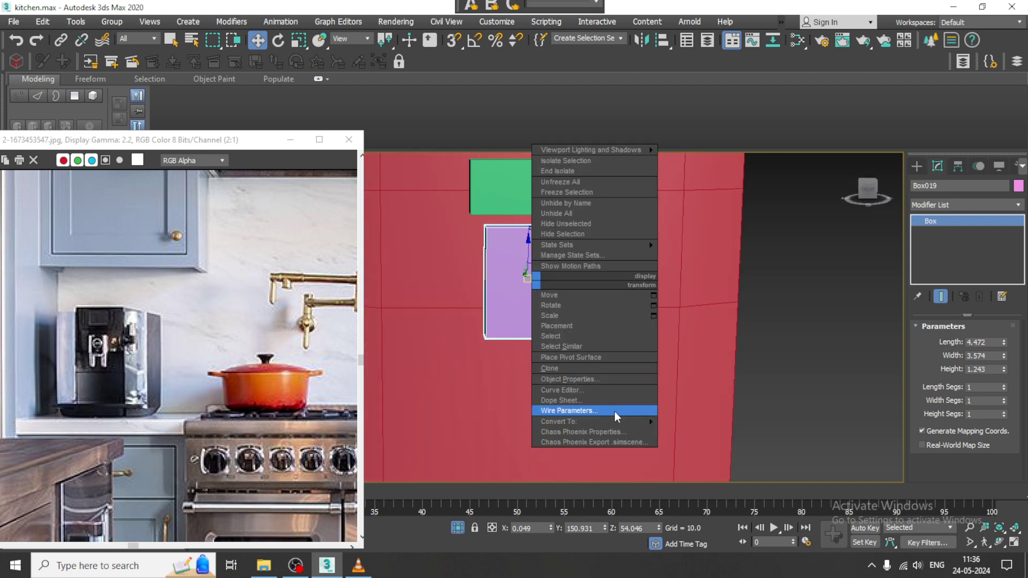
{"action": "mouse_move", "coordinate": [616, 421]}
{"action": "left_click", "coordinate": [730, 432]}
{"action": "left_click", "coordinate": [455, 95]}
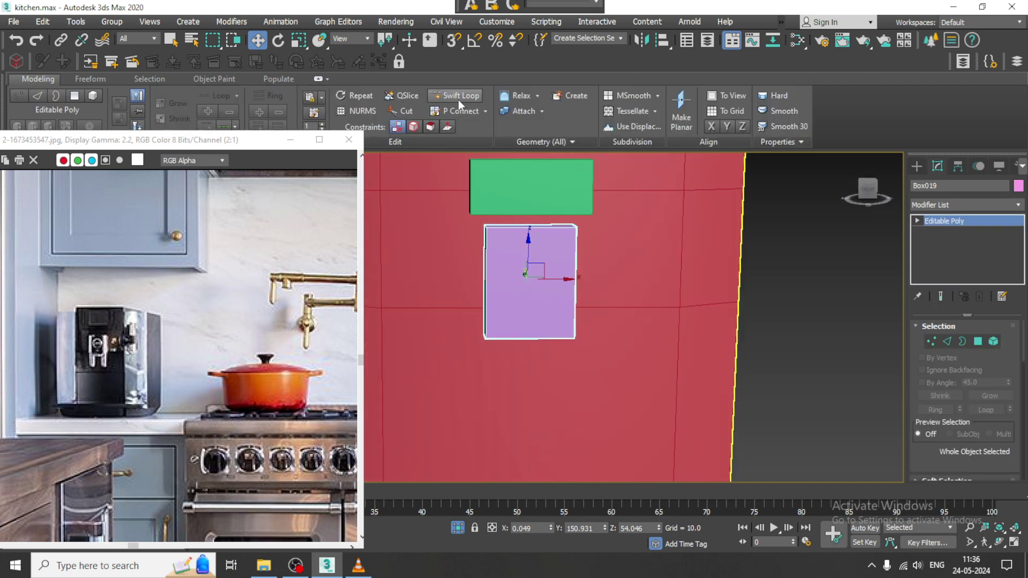
{"action": "middle_click_drag", "start_coordinate": [597, 286], "coordinate": [590, 285], "text": "alt"}
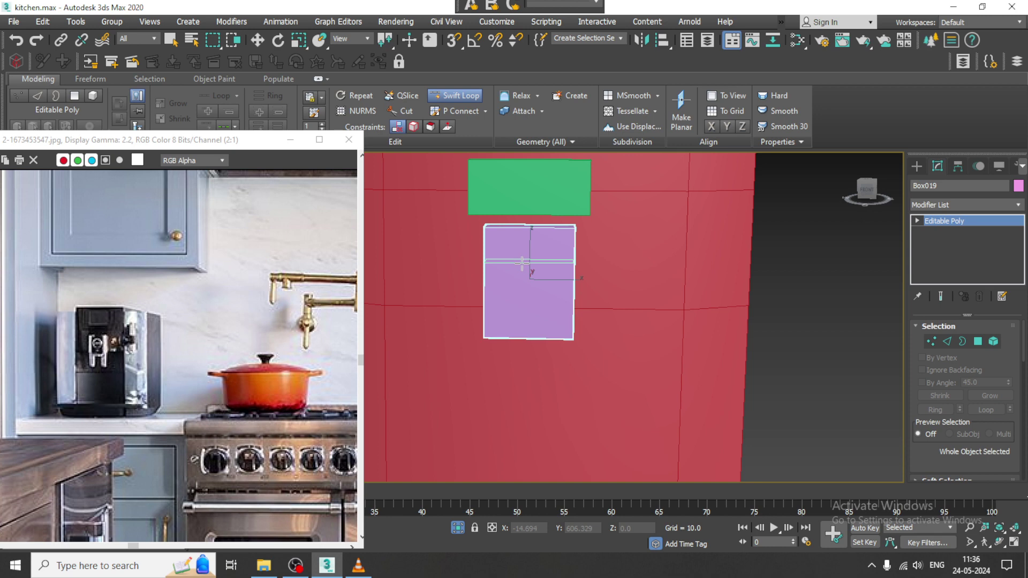
{"action": "left_click", "coordinate": [497, 227]}
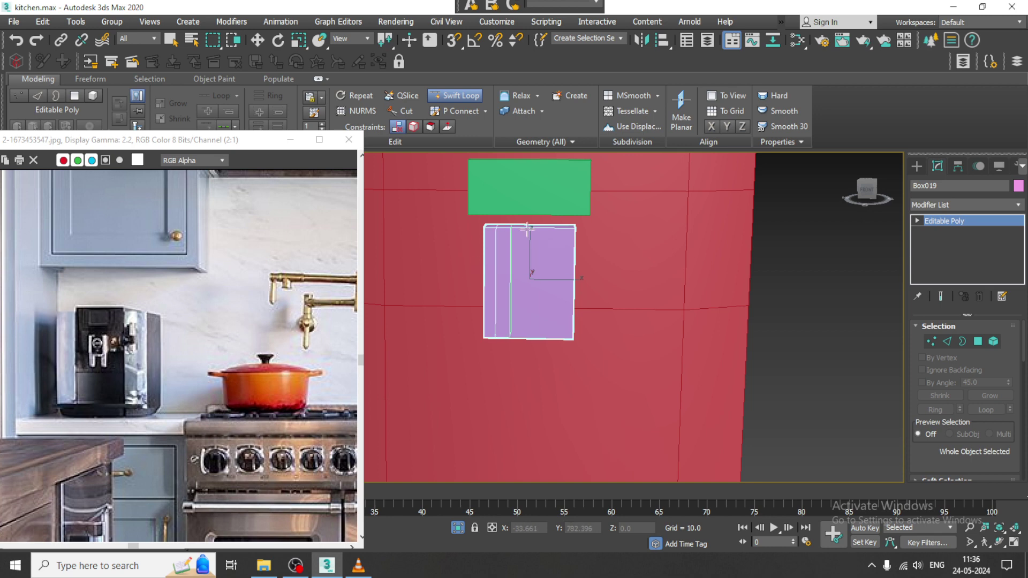
{"action": "left_click", "coordinate": [557, 229]}
Shift the right edge loop slightly outward along X and extrude the two outer underside polygons downward to form two short legs.
{"action": "middle_click_drag", "start_coordinate": [624, 316], "coordinate": [565, 297], "text": "alt"}
{"action": "key", "text": "w"}
{"action": "key", "text": "4"}
{"action": "left_click", "coordinate": [475, 341]}
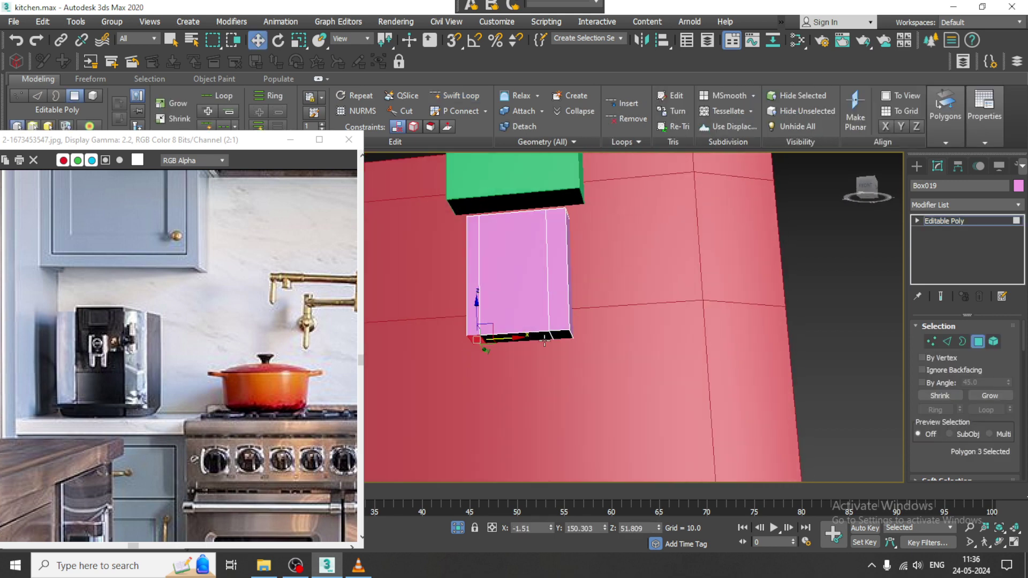
{"action": "left_click", "coordinate": [563, 338], "text": "ctrl"}
{"action": "middle_click_drag", "start_coordinate": [630, 387], "coordinate": [550, 280], "text": "alt"}
{"action": "key", "text": "2"}
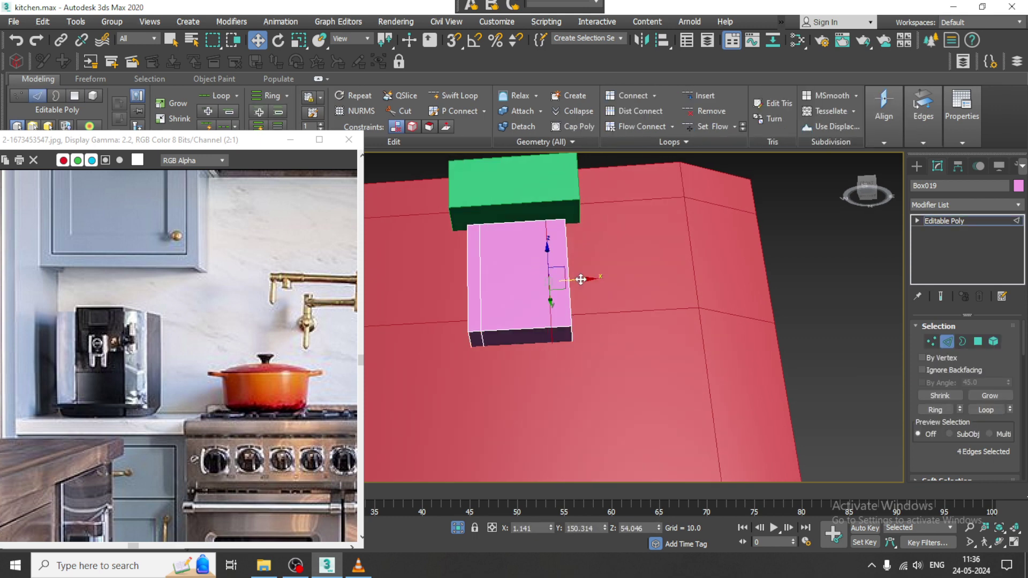
{"action": "key", "text": "4"}
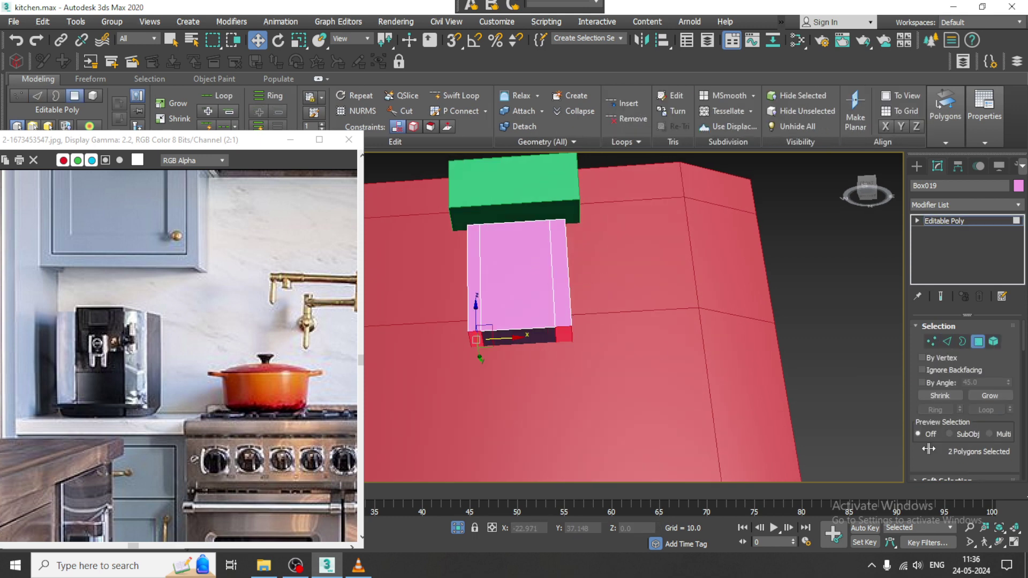
{"action": "left_click_drag", "start_coordinate": [939, 464], "coordinate": [958, 369]}
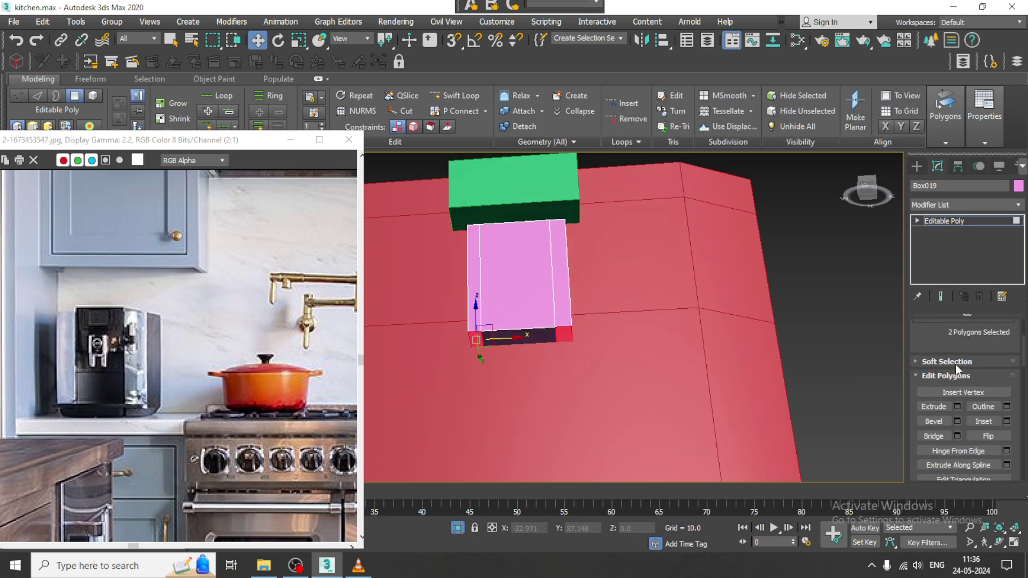
{"action": "left_click", "coordinate": [958, 407]}
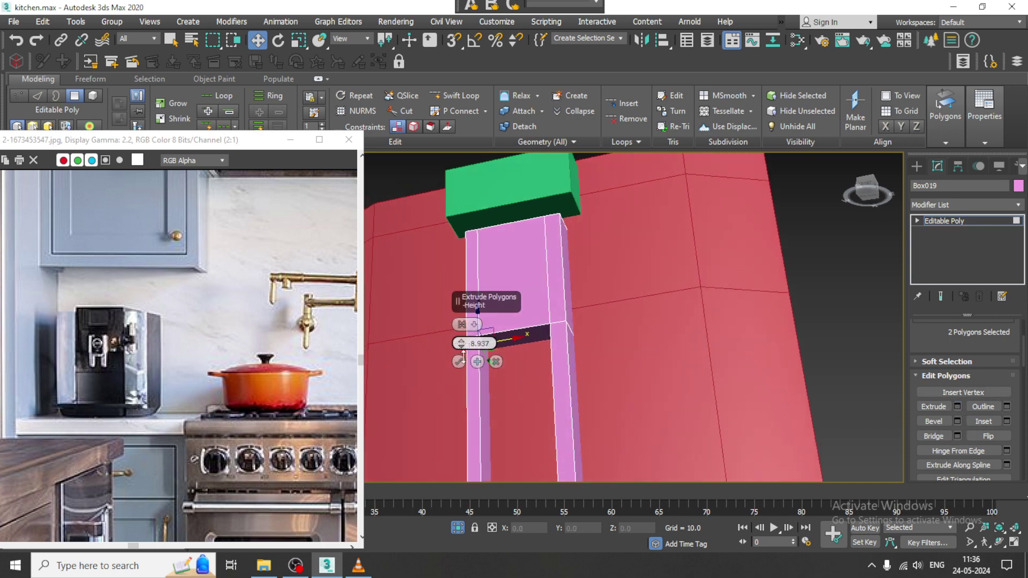
{"action": "left_click_drag", "start_coordinate": [464, 356], "coordinate": [475, 383]}
{"action": "middle_click_drag", "start_coordinate": [557, 377], "coordinate": [599, 314], "text": "alt"}
{"action": "left_click", "coordinate": [459, 362]}
Widen the left leg in the front view by moving its inner column of vertices about 0.15 along X to match the right leg.
{"action": "middle_click_drag", "start_coordinate": [511, 358], "coordinate": [549, 343], "text": "alt"}
{"action": "key", "text": "alt+w"}
{"action": "middle_click_drag", "start_coordinate": [643, 263], "coordinate": [617, 262]}
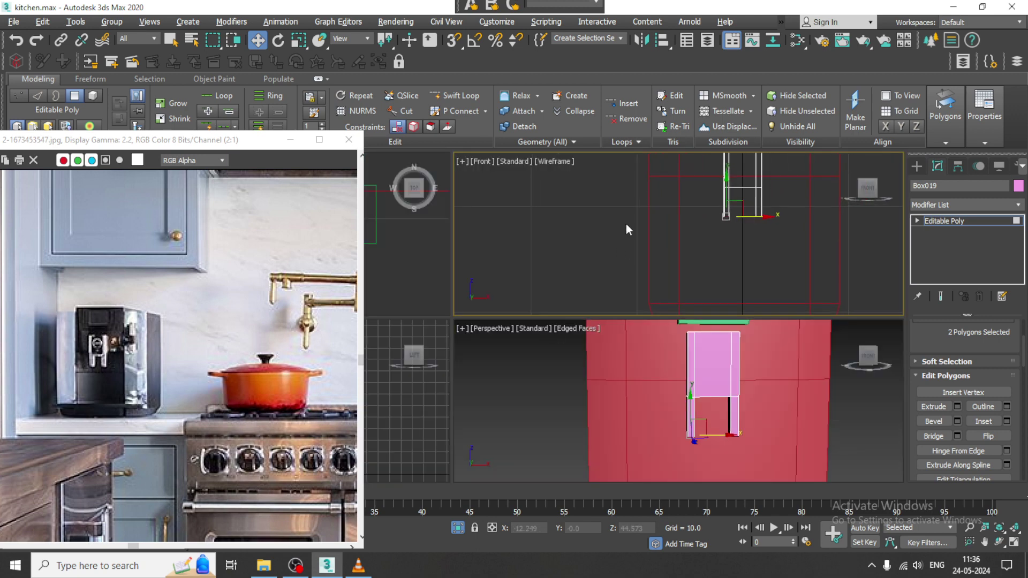
{"action": "key", "text": "alt+w"}
{"action": "scroll", "coordinate": [617, 312], "scroll_direction": "up", "scroll_amount": 3}
{"action": "key", "text": "1"}
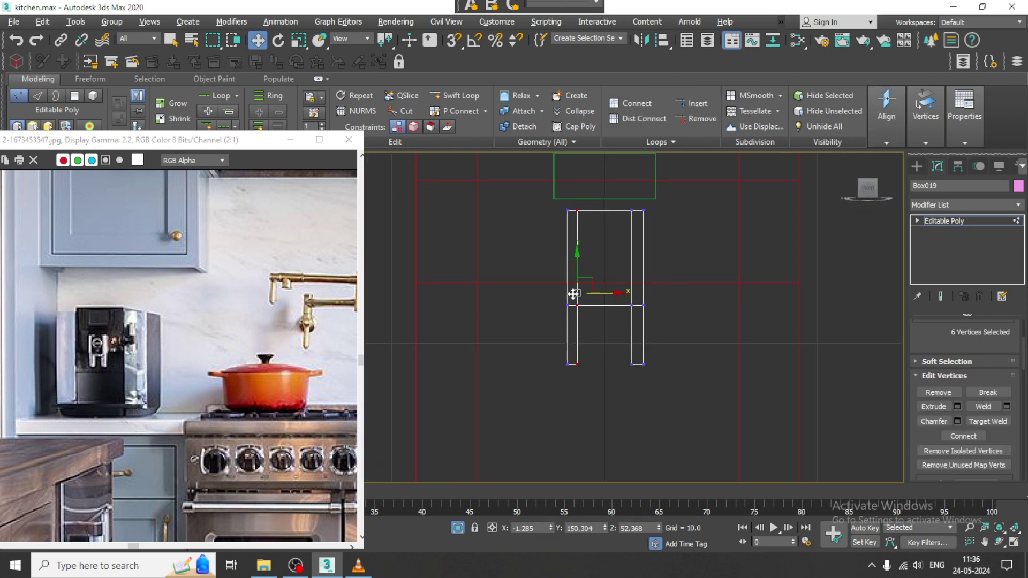
{"action": "scroll", "coordinate": [575, 294], "scroll_direction": "up", "scroll_amount": 2}
{"action": "left_click_drag", "start_coordinate": [618, 303], "coordinate": [619, 304]}
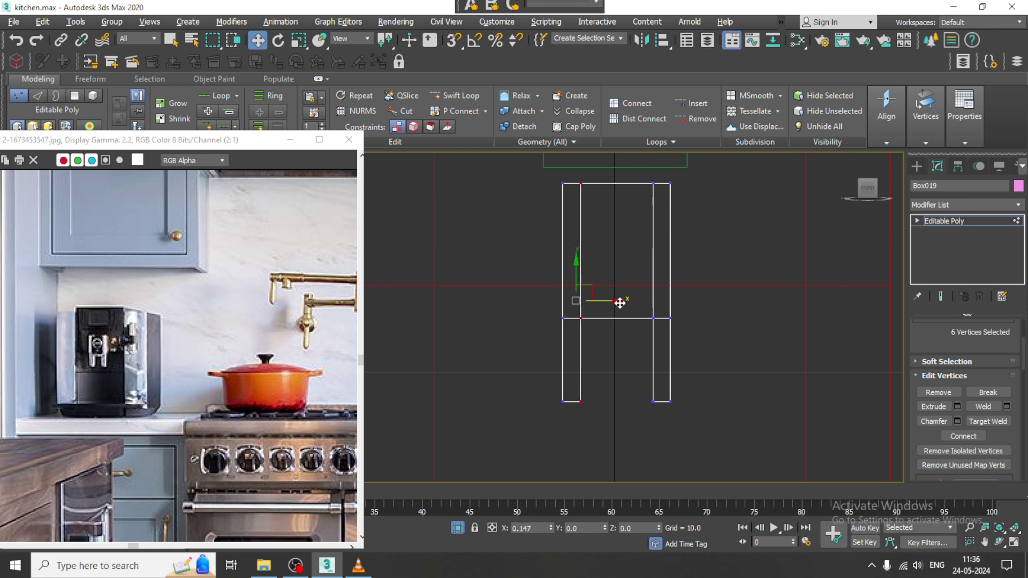
{"action": "key", "text": "alt+w"}
{"action": "middle_click_drag", "start_coordinate": [664, 412], "coordinate": [634, 415]}
{"action": "key", "text": "alt+w"}
{"action": "middle_click_drag", "start_coordinate": [637, 340], "coordinate": [646, 361]}
{"action": "left_click", "coordinate": [989, 221]}
{"action": "middle_click_drag", "start_coordinate": [685, 236], "coordinate": [716, 233], "text": "alt"}
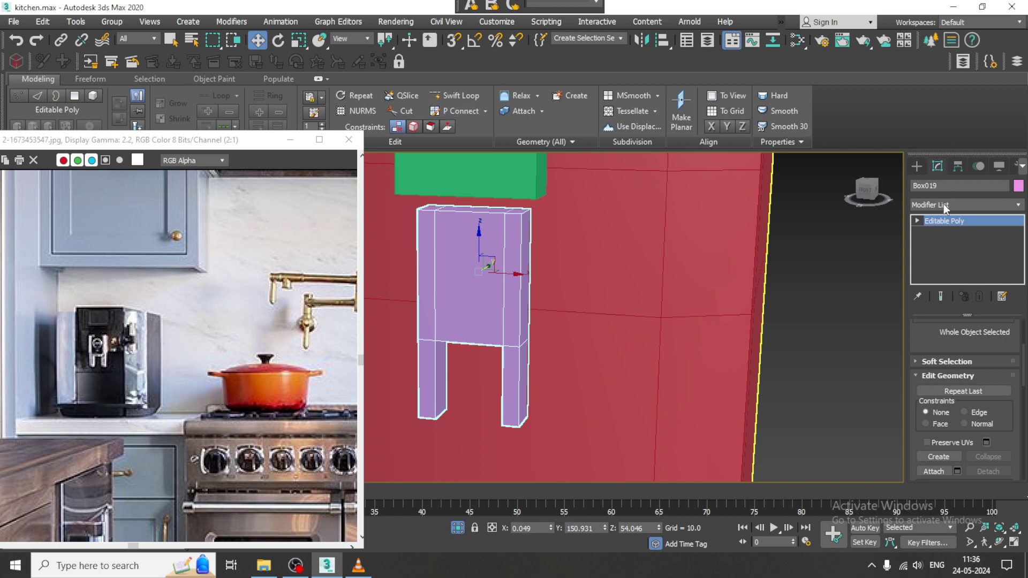
{"action": "left_click", "coordinate": [918, 166]}
{"action": "left_click", "coordinate": [940, 270]}
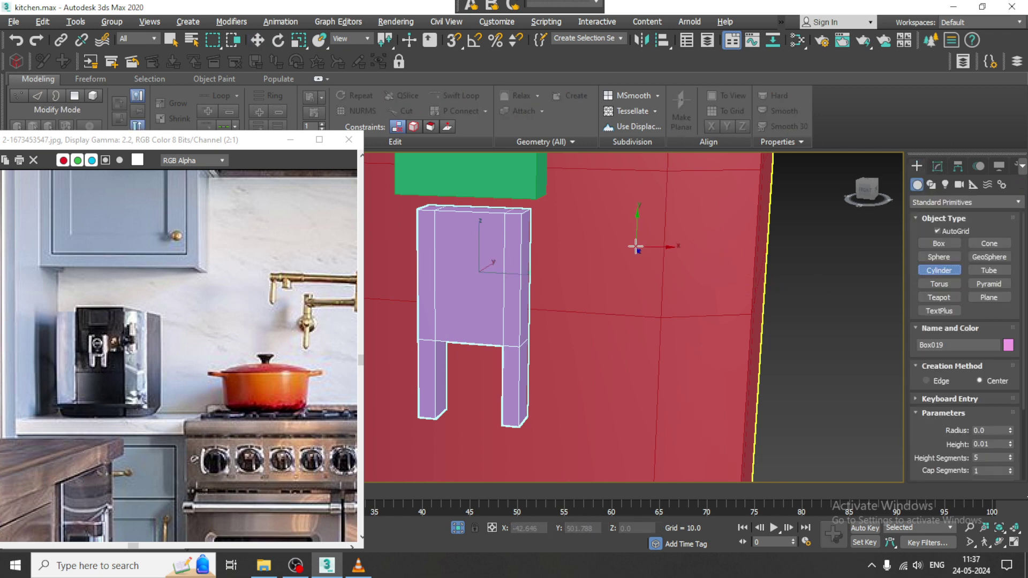
{"action": "mouse_move", "coordinate": [603, 268]}
{"action": "middle_mouse_down", "text": "alt"}
{"action": "mouse_move", "coordinate": [620, 250]}
{"action": "mouse_move", "coordinate": [596, 255]}
{"action": "mouse_move", "coordinate": [547, 217]}
{"action": "middle_mouse_up", "text": "alt"}
{"action": "scroll", "coordinate": [608, 253], "scroll_direction": "up", "scroll_amount": 3}
{"action": "key", "text": "w"}
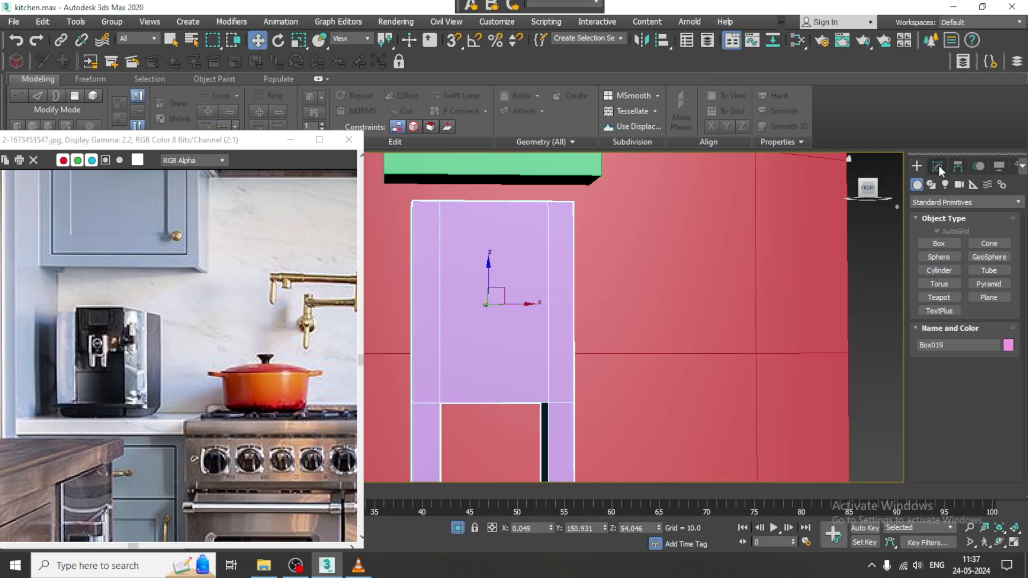
Add two horizontal Swift Loop edge loops across the legged part, one near its top and one just above the legs.
{"action": "left_click", "coordinate": [938, 166]}
{"action": "left_click", "coordinate": [455, 96]}
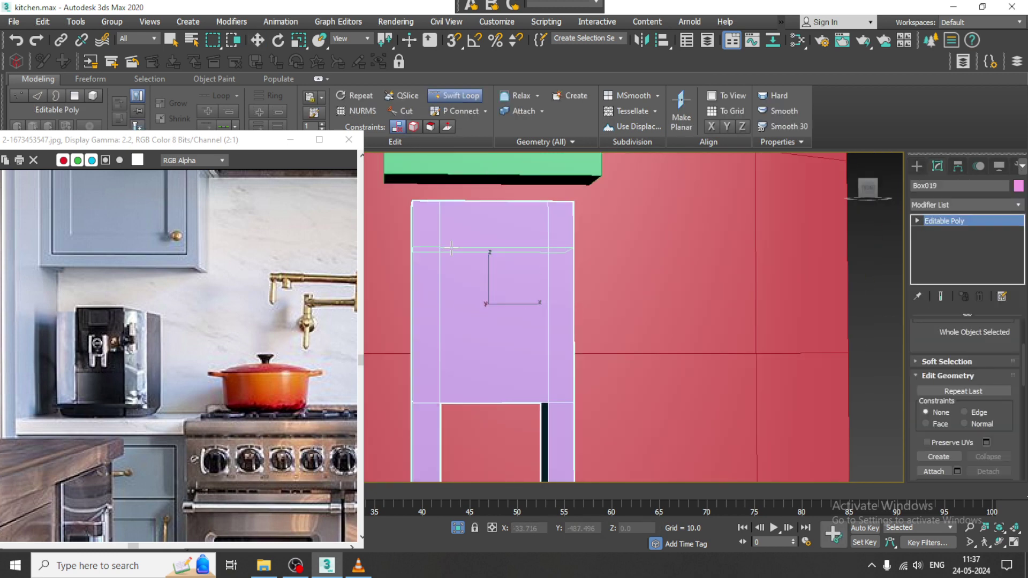
{"action": "left_click", "coordinate": [451, 363]}
{"action": "middle_click_drag", "start_coordinate": [472, 265], "coordinate": [482, 290], "text": "alt"}
Pull the four upper inner vertical edges of the front face outward along Y to bulge it, and adjust the two short edges above the legs.
{"action": "key", "text": "w"}
{"action": "key", "text": "2"}
{"action": "left_click", "coordinate": [440, 250]}
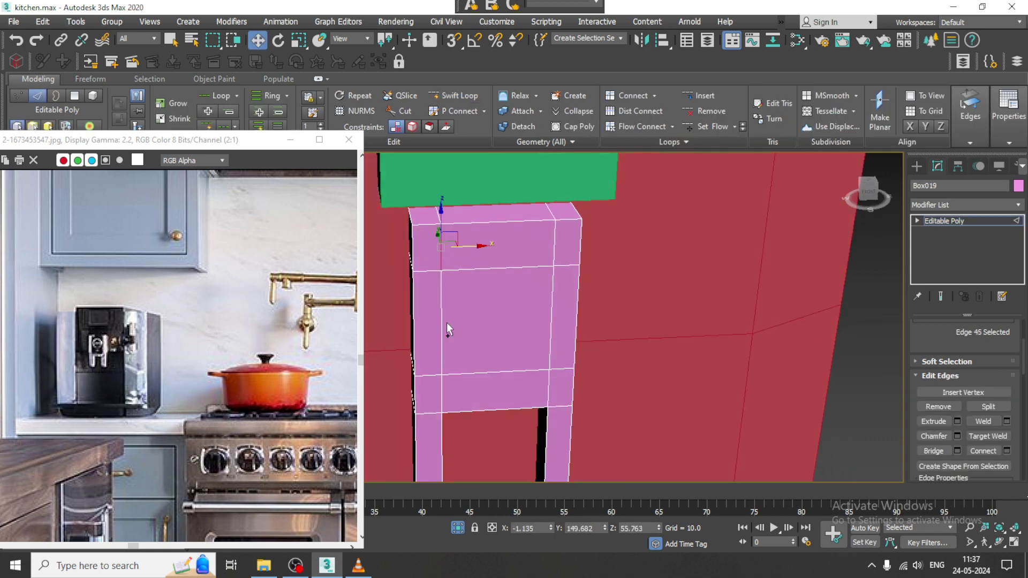
{"action": "left_click", "coordinate": [440, 324], "text": "ctrl"}
{"action": "left_click", "coordinate": [554, 240], "text": "ctrl"}
{"action": "left_click", "coordinate": [551, 300], "text": "ctrl"}
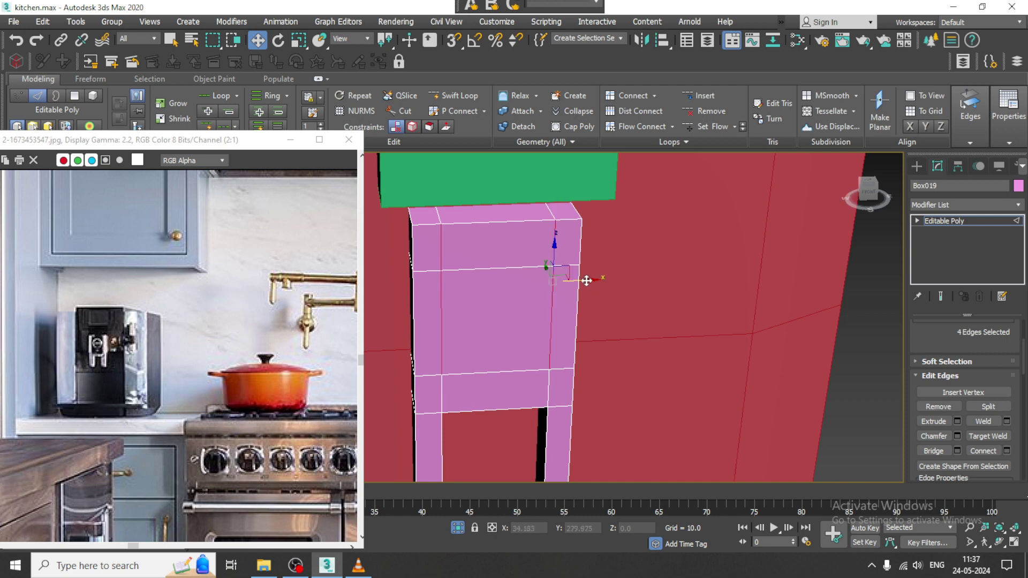
{"action": "mouse_move", "coordinate": [585, 280]}
{"action": "middle_mouse_down", "text": "alt"}
{"action": "mouse_move", "coordinate": [536, 280]}
{"action": "mouse_move", "coordinate": [568, 283]}
{"action": "middle_mouse_up", "text": "alt"}
{"action": "left_click", "coordinate": [451, 408]}
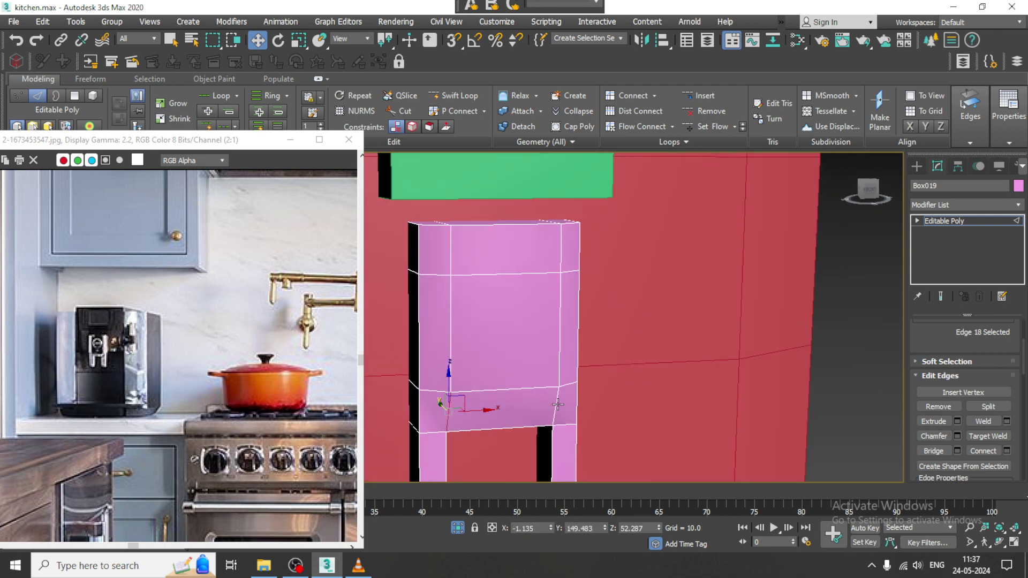
{"action": "left_click", "coordinate": [557, 403], "text": "ctrl"}
{"action": "middle_click_drag", "start_coordinate": [572, 389], "coordinate": [596, 394], "text": "alt"}
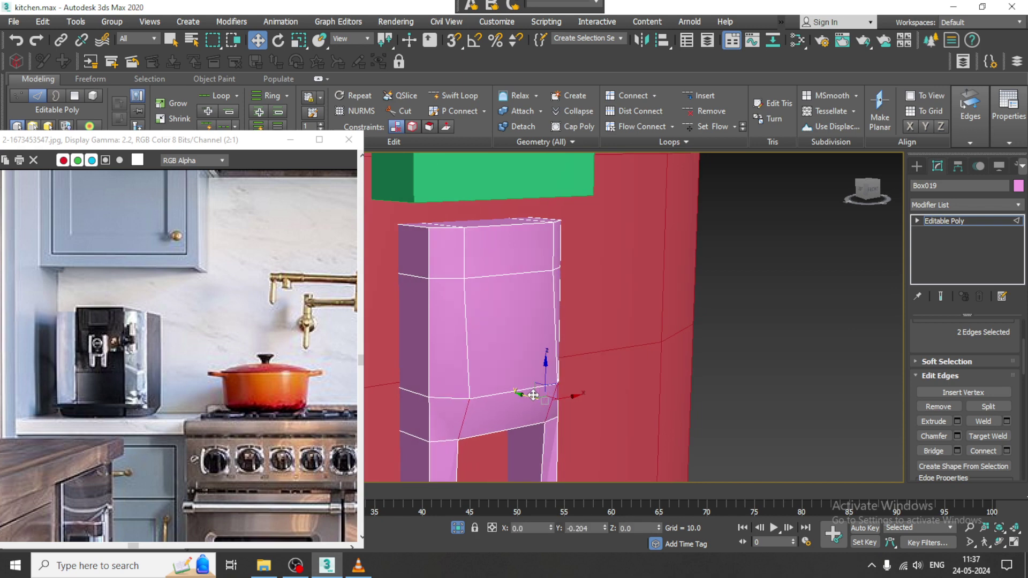
Create a cylinder of radius about 0.58 on the middle of the bulged front face, projecting forward.
{"action": "left_click", "coordinate": [917, 166]}
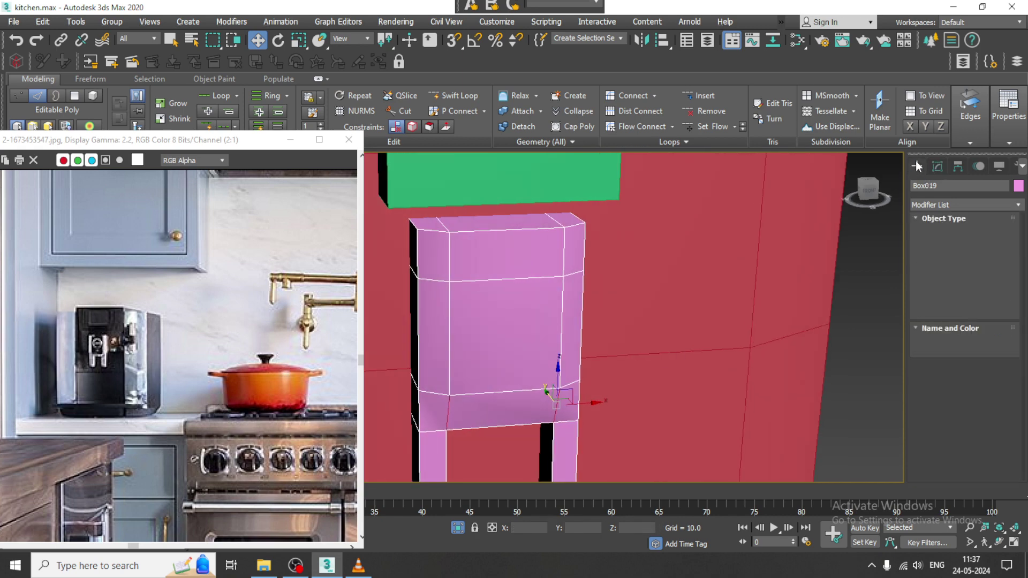
{"action": "left_click", "coordinate": [939, 270]}
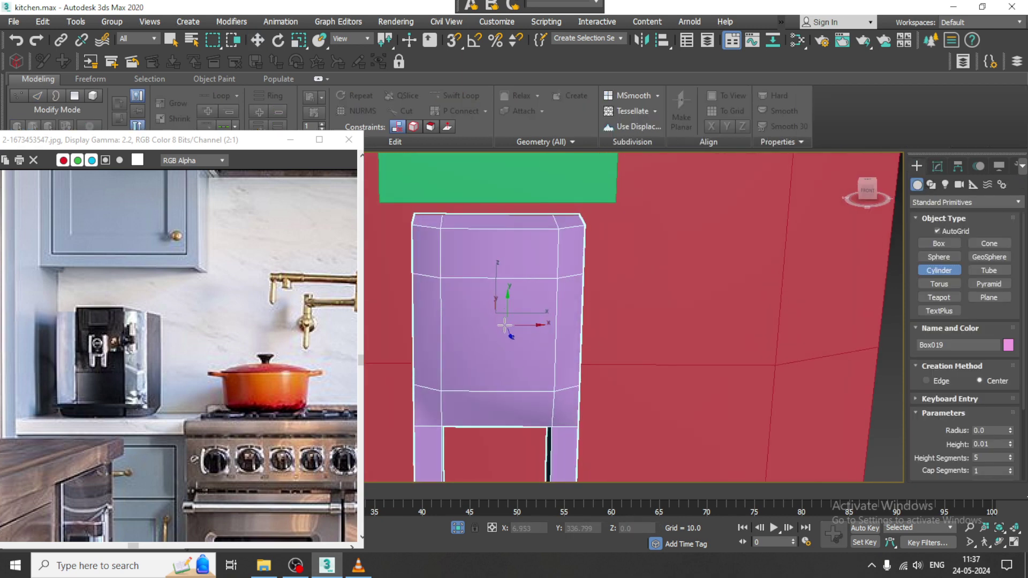
{"action": "left_click_drag", "start_coordinate": [503, 313], "coordinate": [515, 336]}
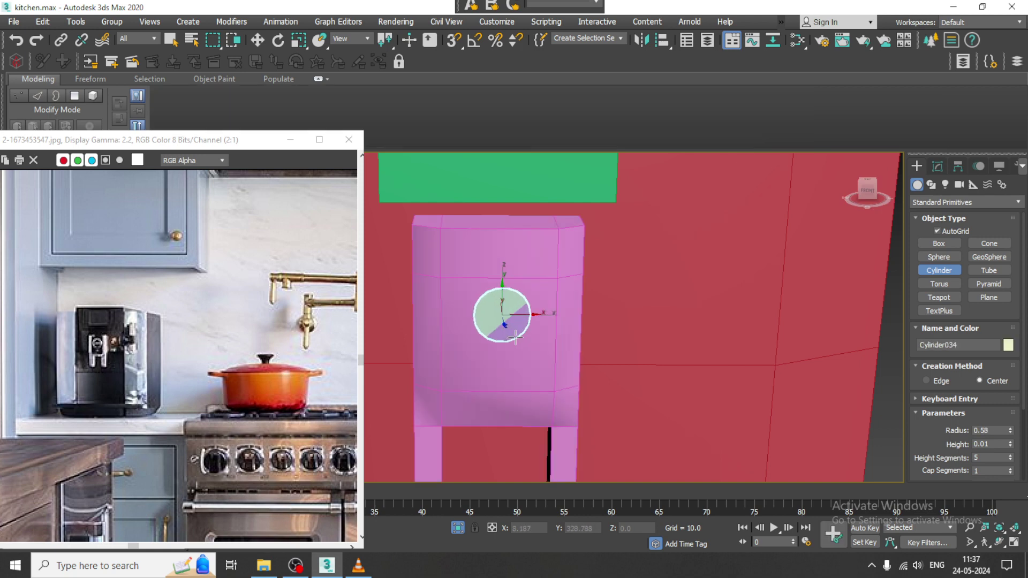
{"action": "left_click", "coordinate": [528, 388]}
{"action": "middle_click_drag", "start_coordinate": [522, 332], "coordinate": [553, 292], "text": "alt"}
{"action": "right_click", "coordinate": [554, 292]}
{"action": "scroll", "coordinate": [554, 294], "scroll_direction": "down", "scroll_amount": 4}
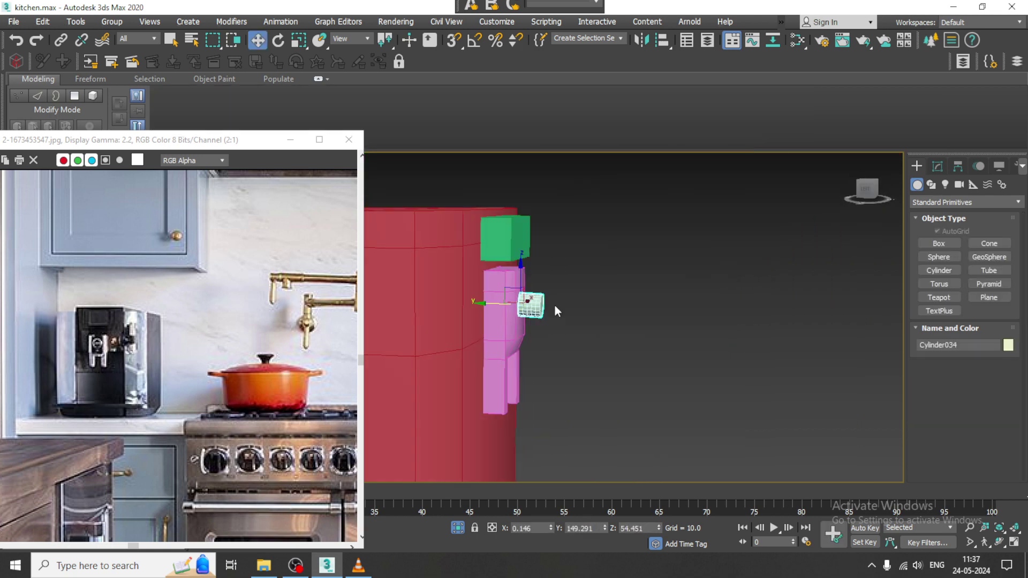
Rotate the cylinder slightly in the left and top views so it projects squarely from the legged part's front face.
{"action": "key", "text": "alt+w"}
{"action": "right_click", "coordinate": [437, 416]}
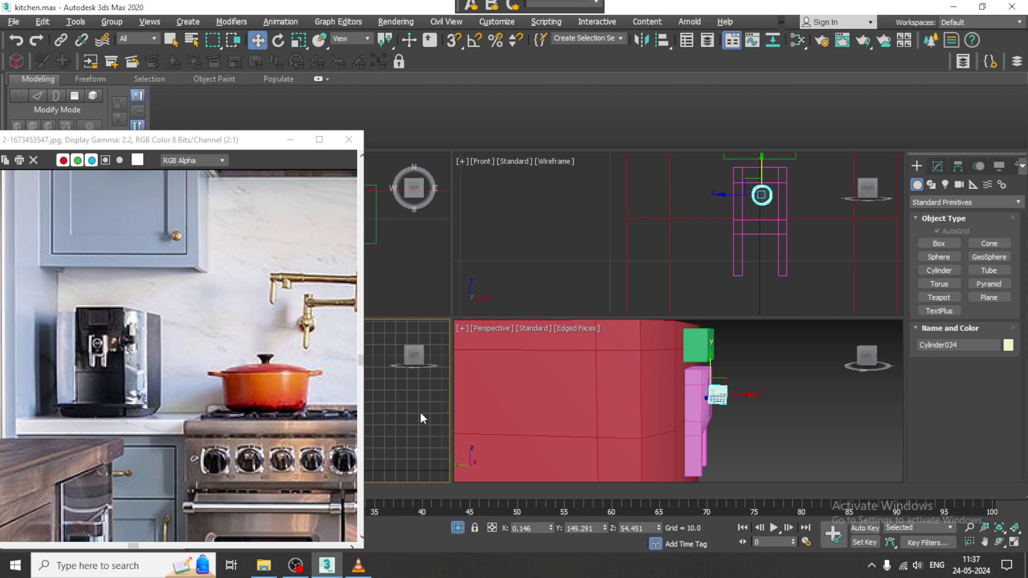
{"action": "key", "text": "alt+w"}
{"action": "key", "text": "e"}
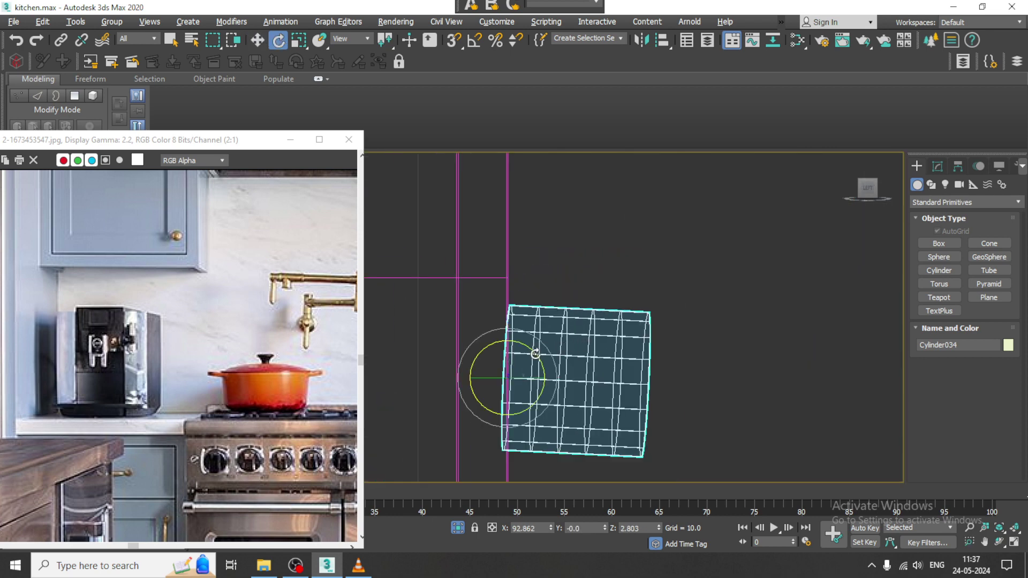
{"action": "key", "text": "alt+w"}
{"action": "right_click", "coordinate": [443, 280]}
{"action": "key", "text": "alt+w"}
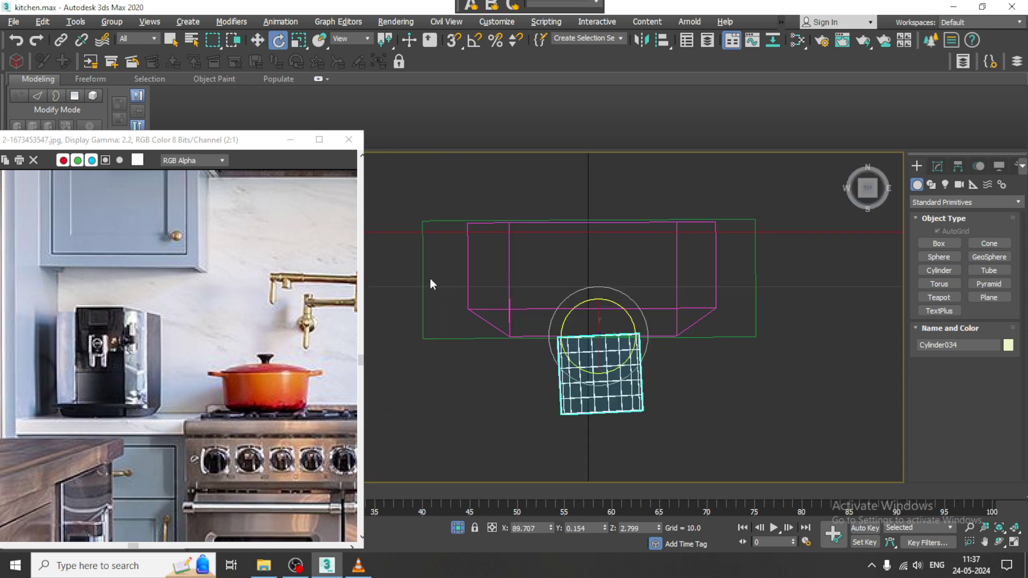
{"action": "middle_click_drag", "start_coordinate": [430, 279], "coordinate": [423, 279]}
{"action": "left_click_drag", "start_coordinate": [626, 317], "coordinate": [627, 319]}
{"action": "key", "text": "alt+w"}
{"action": "middle_click_drag", "start_coordinate": [784, 393], "coordinate": [672, 392]}
{"action": "key", "text": "alt+w"}
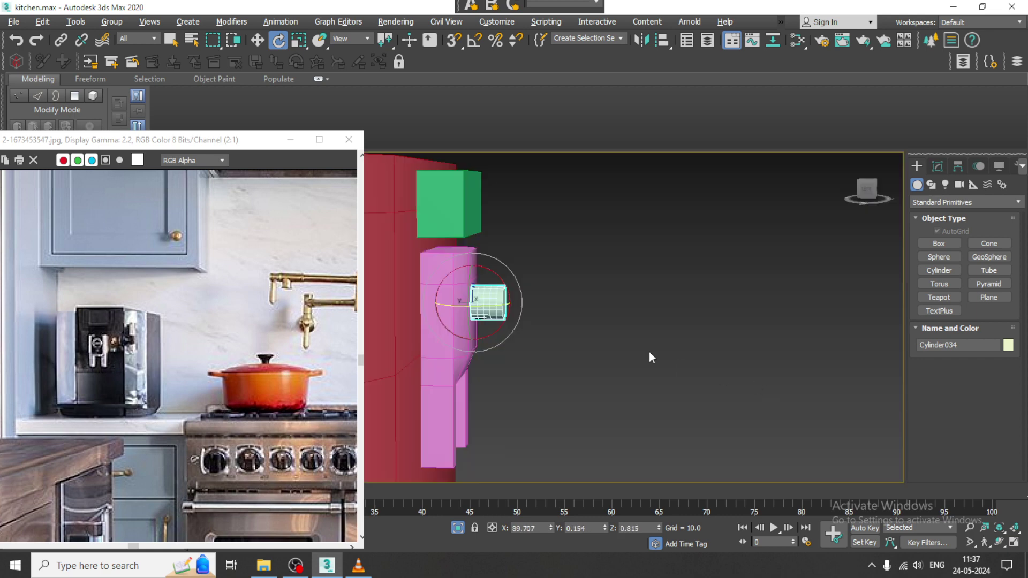
Set the cylinder's radius to 0.72, its height segments to 3 and its height to about 0.93.
{"action": "scroll", "coordinate": [649, 354], "scroll_direction": "down", "scroll_amount": 2}
{"action": "middle_click_drag", "start_coordinate": [649, 354], "coordinate": [550, 367], "text": "alt"}
{"action": "scroll", "coordinate": [549, 359], "scroll_direction": "up", "scroll_amount": 4}
{"action": "middle_click_drag", "start_coordinate": [583, 320], "coordinate": [627, 321], "text": "alt"}
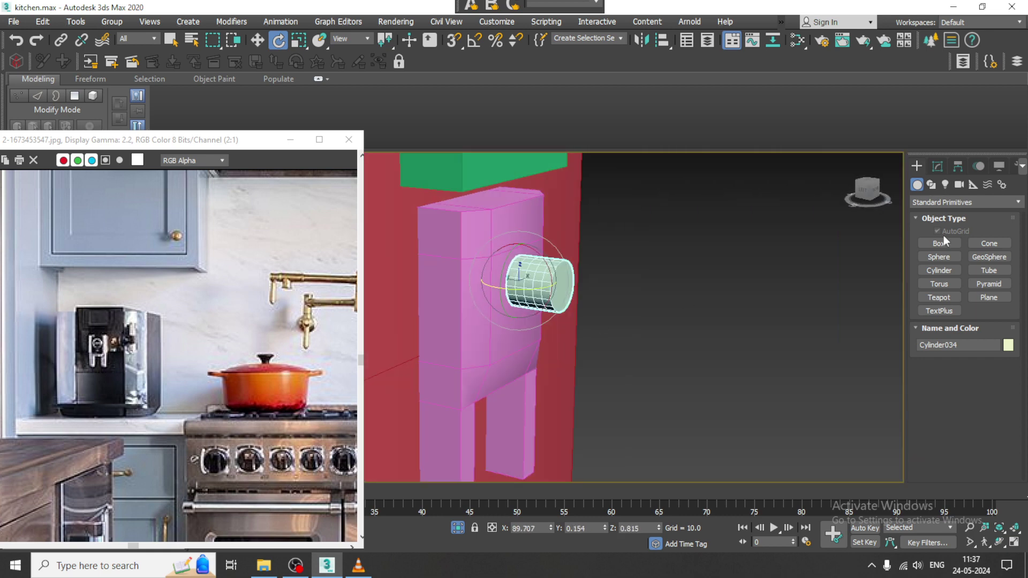
{"action": "left_click", "coordinate": [937, 167]}
{"action": "left_click_drag", "start_coordinate": [1010, 332], "coordinate": [1010, 321]}
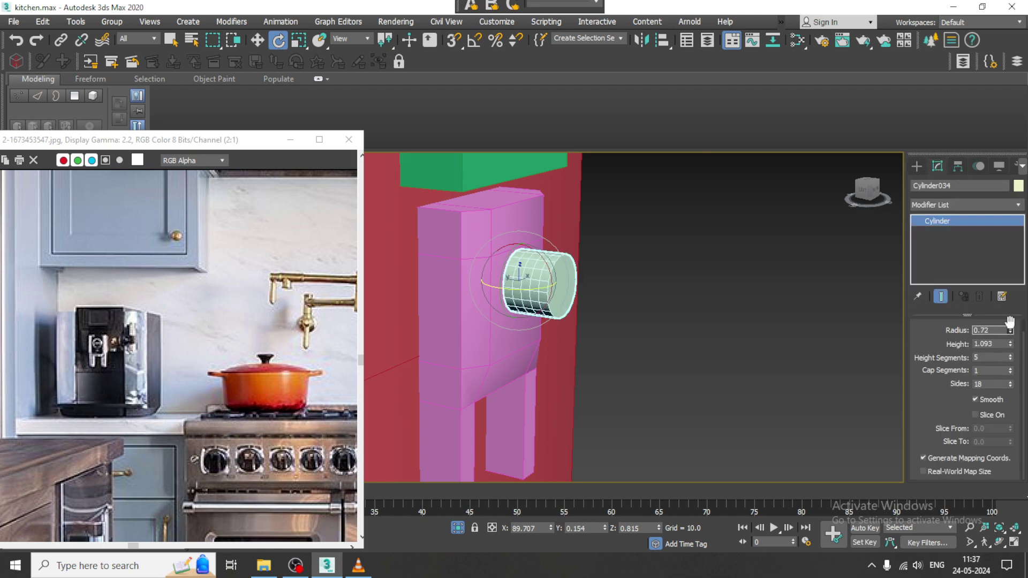
{"action": "left_click", "coordinate": [1010, 359]}
{"action": "left_click_drag", "start_coordinate": [1012, 347], "coordinate": [1013, 356]}
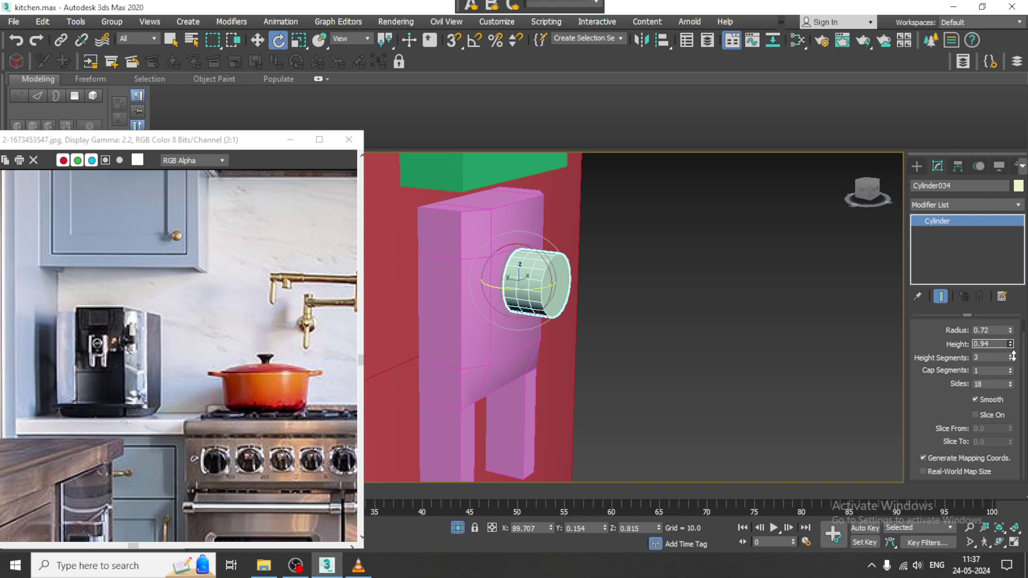
Convert the front cylinder to an editable poly.
{"action": "middle_click_drag", "start_coordinate": [680, 313], "coordinate": [614, 342], "text": "alt"}
{"action": "scroll", "coordinate": [573, 288], "scroll_direction": "down", "scroll_amount": 5}
{"action": "scroll", "coordinate": [573, 288], "scroll_direction": "down", "scroll_amount": 2}
{"action": "scroll", "coordinate": [591, 289], "scroll_direction": "up", "scroll_amount": 3}
{"action": "scroll", "coordinate": [595, 288], "scroll_direction": "up", "scroll_amount": 2}
{"action": "scroll", "coordinate": [595, 278], "scroll_direction": "up", "scroll_amount": 2}
{"action": "middle_click_drag", "start_coordinate": [614, 341], "coordinate": [564, 314], "text": "alt"}
{"action": "middle_click_drag", "start_coordinate": [563, 233], "coordinate": [740, 284], "text": "alt"}
{"action": "middle_click_drag", "start_coordinate": [584, 206], "coordinate": [594, 266], "text": "alt"}
{"action": "scroll", "coordinate": [594, 266], "scroll_direction": "up", "scroll_amount": 3}
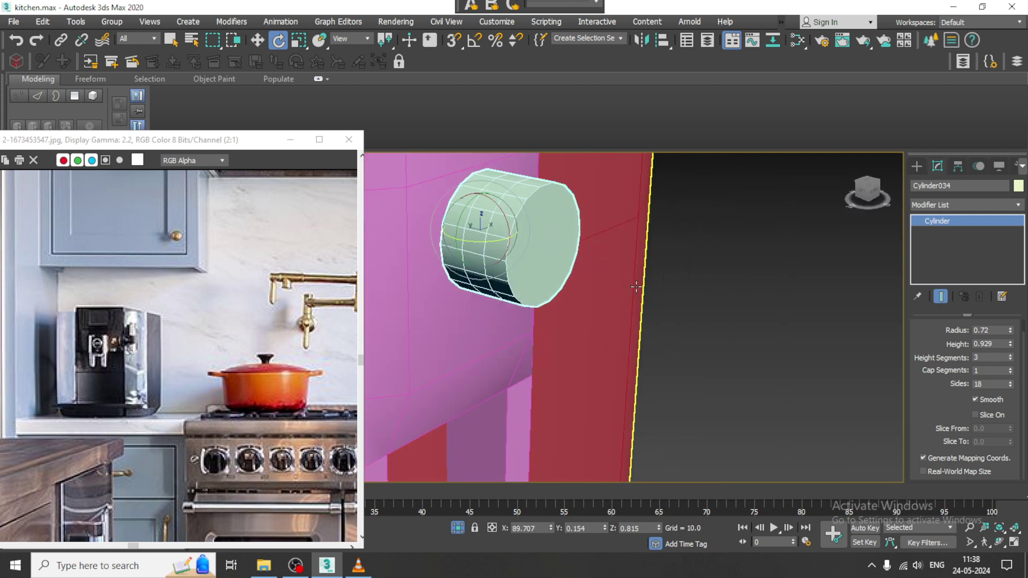
{"action": "key", "text": "w"}
{"action": "right_click", "coordinate": [510, 230]}
{"action": "mouse_move", "coordinate": [619, 369]}
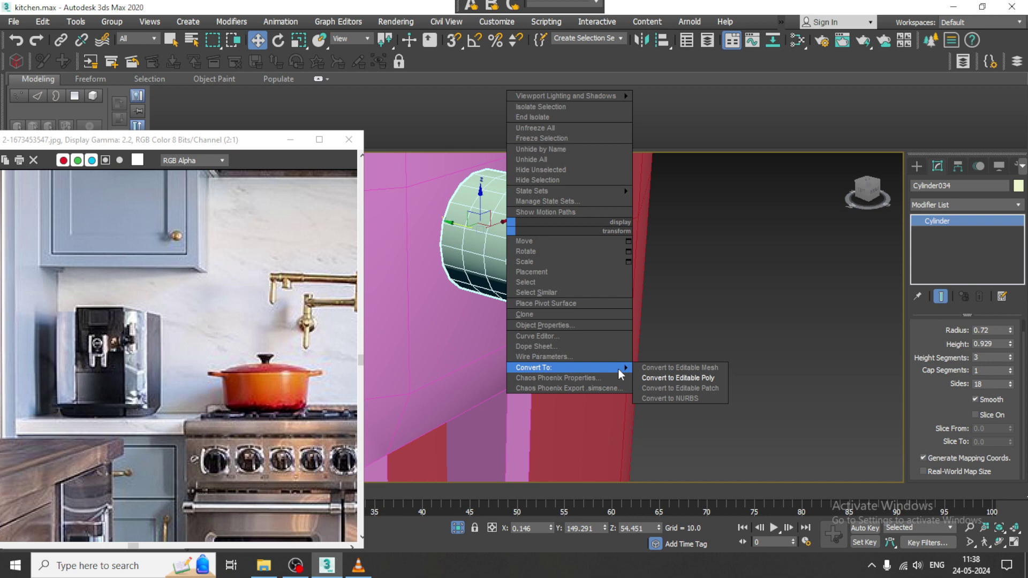
{"action": "left_click", "coordinate": [718, 378]}
Extrude the cylinder's front cap polygon by about 0.198.
{"action": "key", "text": "4"}
{"action": "left_click", "coordinate": [563, 278]}
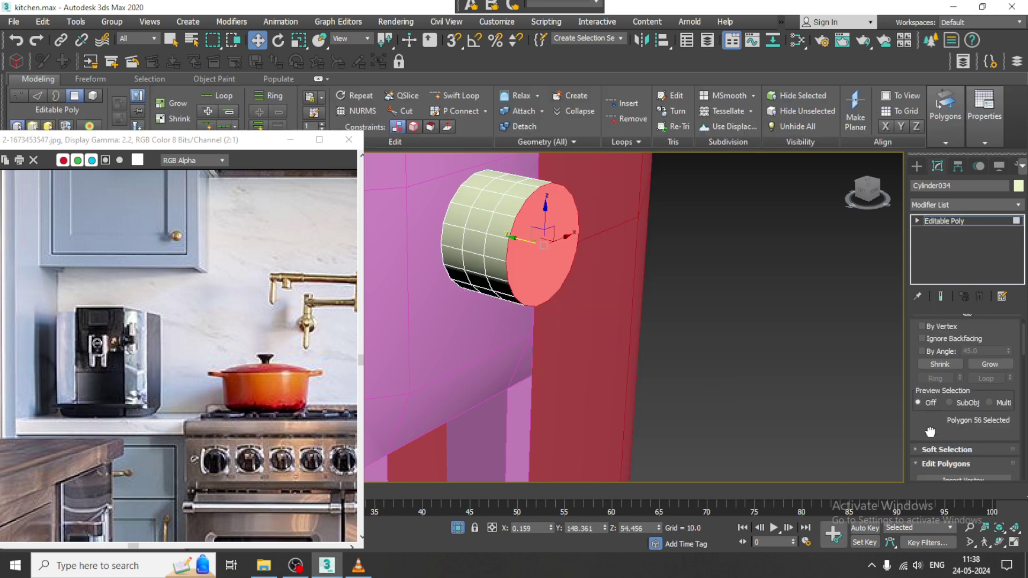
{"action": "left_click_drag", "start_coordinate": [930, 431], "coordinate": [934, 371]}
{"action": "left_click", "coordinate": [958, 425]}
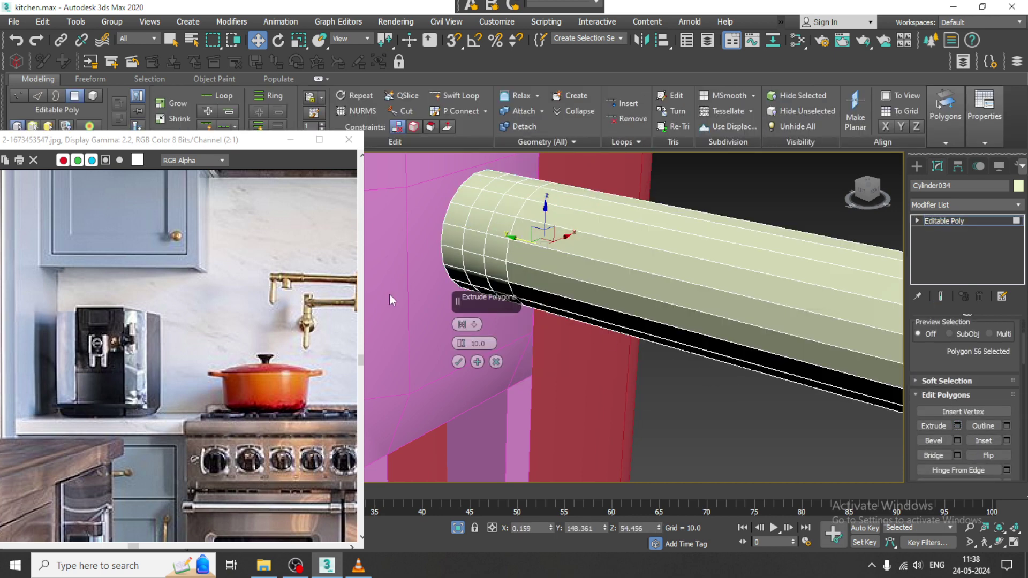
{"action": "left_click_drag", "start_coordinate": [469, 368], "coordinate": [479, 398]}
{"action": "middle_click_drag", "start_coordinate": [480, 398], "coordinate": [579, 304], "text": "alt"}
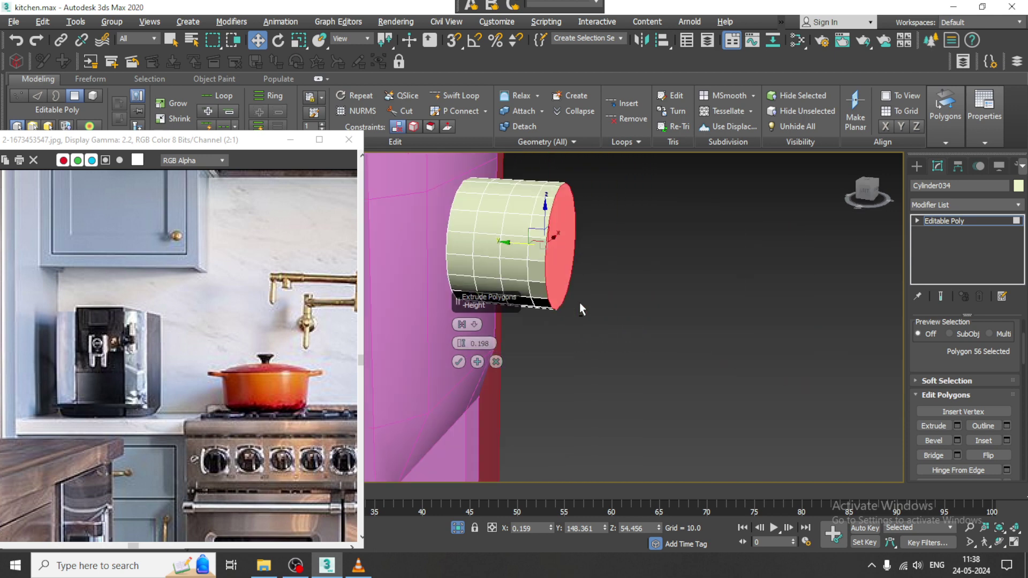
{"action": "left_click", "coordinate": [459, 362]}
Extrude the ring of side polygons at the cylinder's front end outward to form a slightly wider rim.
{"action": "middle_click_drag", "start_coordinate": [464, 362], "coordinate": [572, 318], "text": "alt"}
{"action": "middle_click_drag", "start_coordinate": [572, 317], "coordinate": [569, 359]}
{"action": "key", "text": "2"}
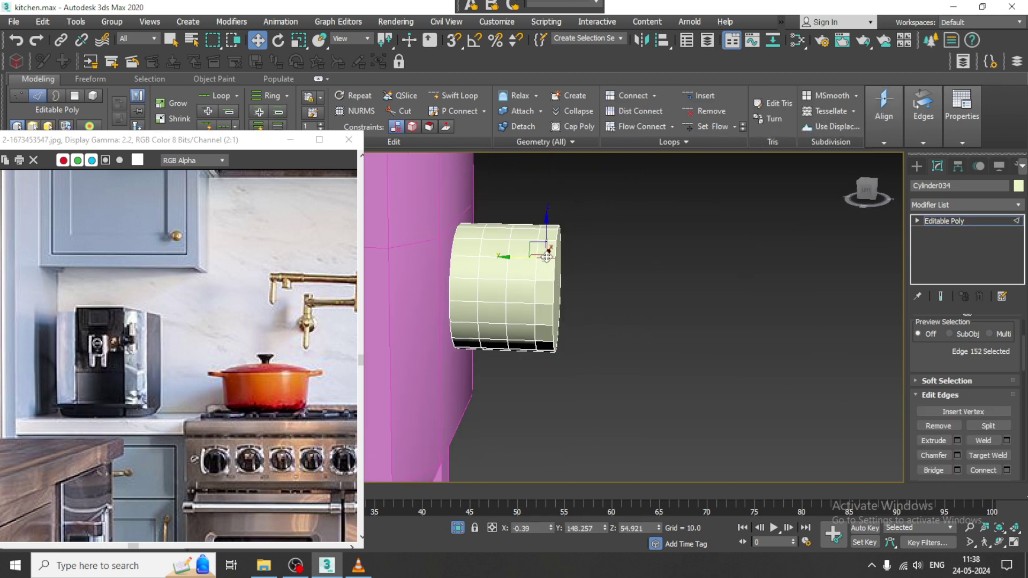
{"action": "double_click", "coordinate": [546, 257]}
{"action": "left_click_drag", "start_coordinate": [939, 353], "coordinate": [941, 455]}
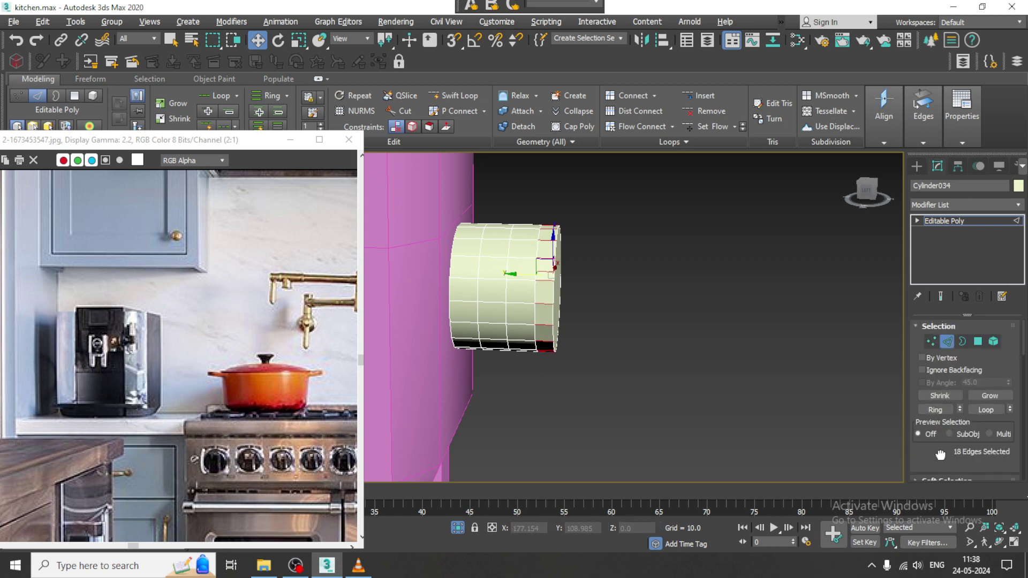
{"action": "left_click", "coordinate": [979, 342], "text": "ctrl"}
{"action": "scroll", "coordinate": [943, 428], "scroll_direction": "down", "scroll_amount": 3}
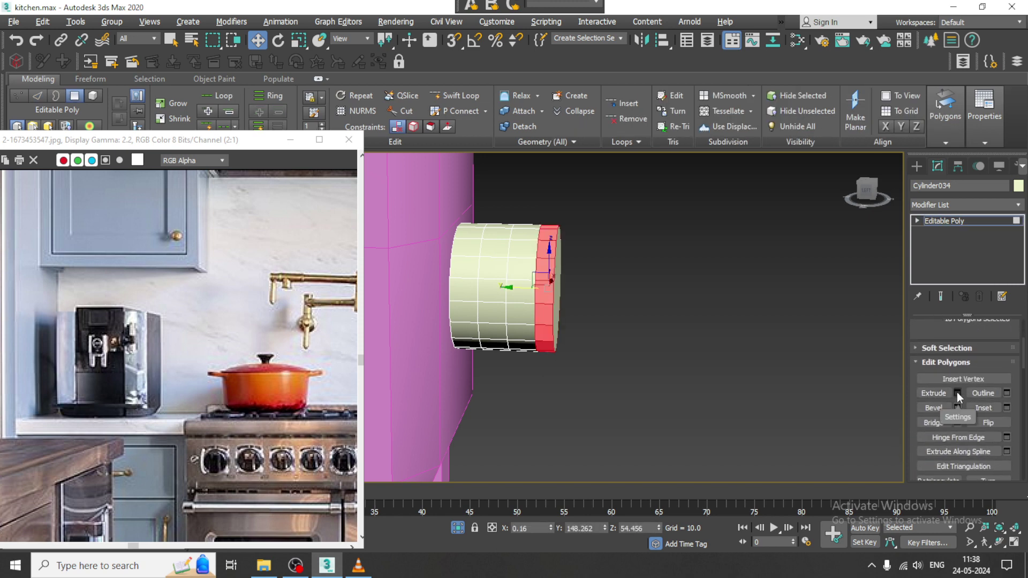
{"action": "left_click", "coordinate": [957, 393]}
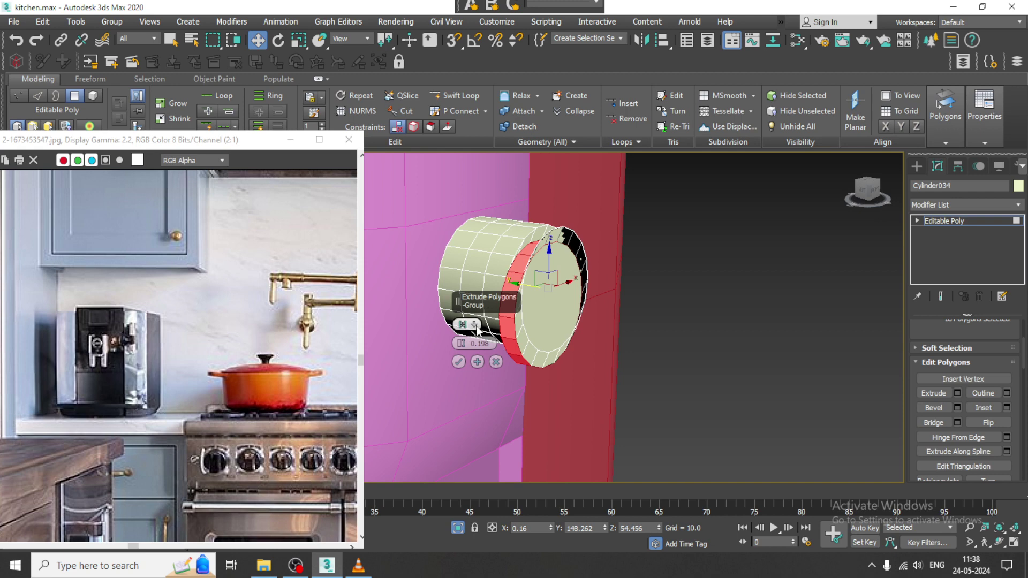
{"action": "left_click", "coordinate": [475, 325]}
{"action": "left_click", "coordinate": [498, 347]}
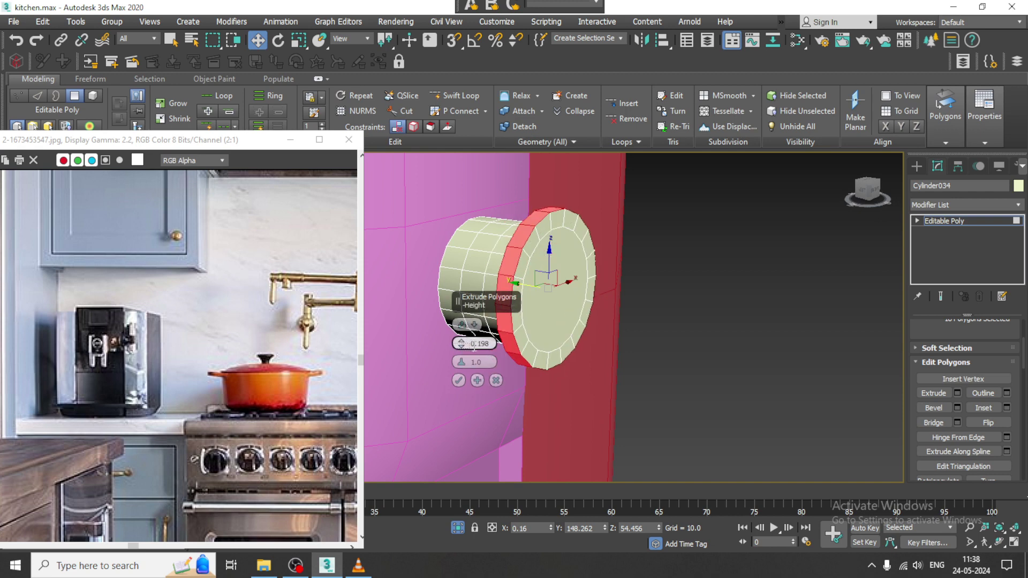
{"action": "left_click_drag", "start_coordinate": [460, 350], "coordinate": [463, 347]}
{"action": "left_click", "coordinate": [458, 380]}
{"action": "left_click", "coordinate": [966, 219]}
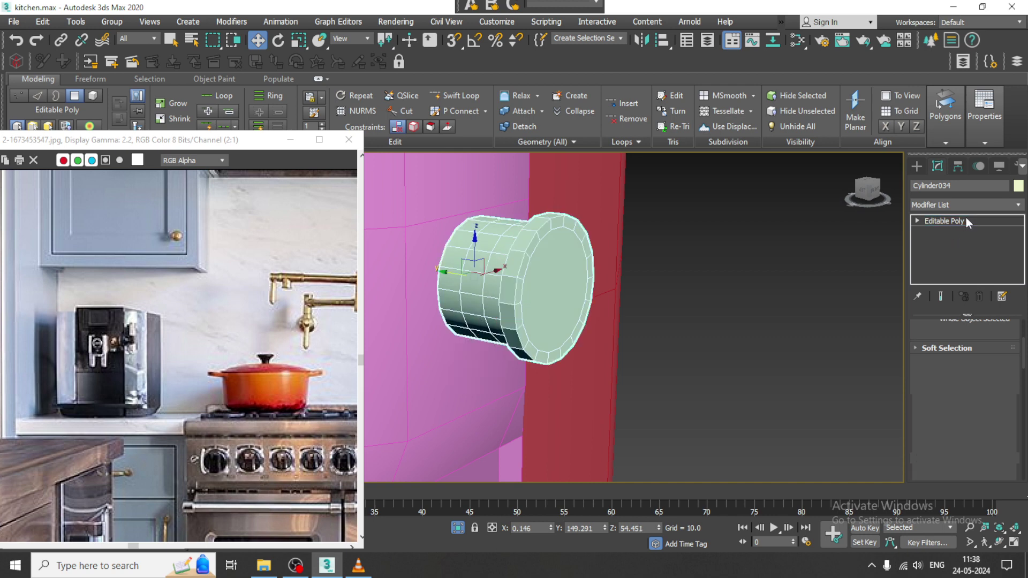
Draw a vertical spline line in the front view, with AutoGrid off, from the middle of the legged part's underside down past its legs.
{"action": "middle_click_drag", "start_coordinate": [642, 300], "coordinate": [563, 310], "text": "alt"}
{"action": "scroll", "coordinate": [566, 306], "scroll_direction": "down", "scroll_amount": 3}
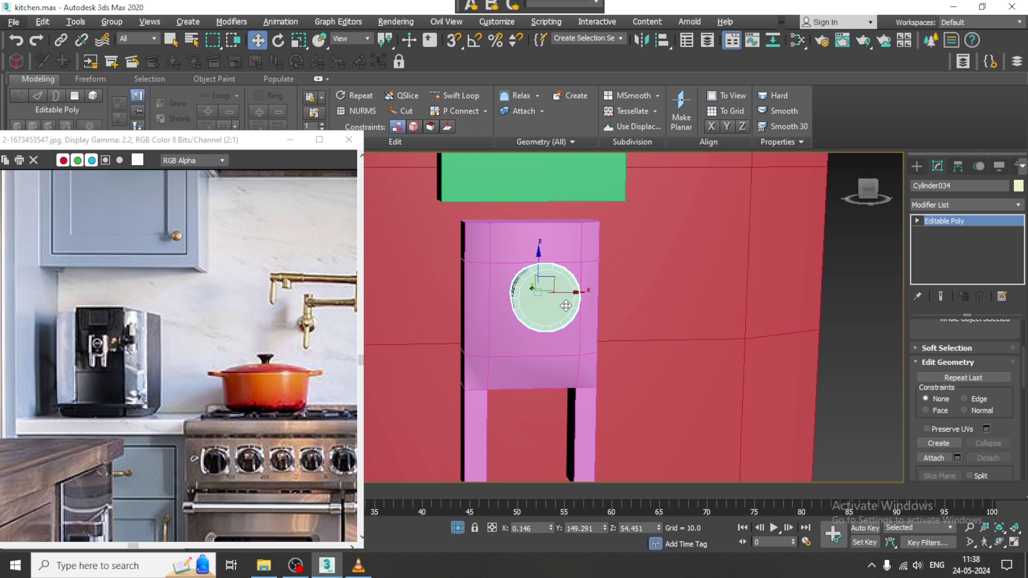
{"action": "middle_click_drag", "start_coordinate": [583, 276], "coordinate": [624, 300], "text": "alt"}
{"action": "left_click", "coordinate": [918, 167]}
{"action": "key", "text": "alt+w"}
{"action": "middle_click_drag", "start_coordinate": [775, 188], "coordinate": [744, 182]}
{"action": "key", "text": "alt+w"}
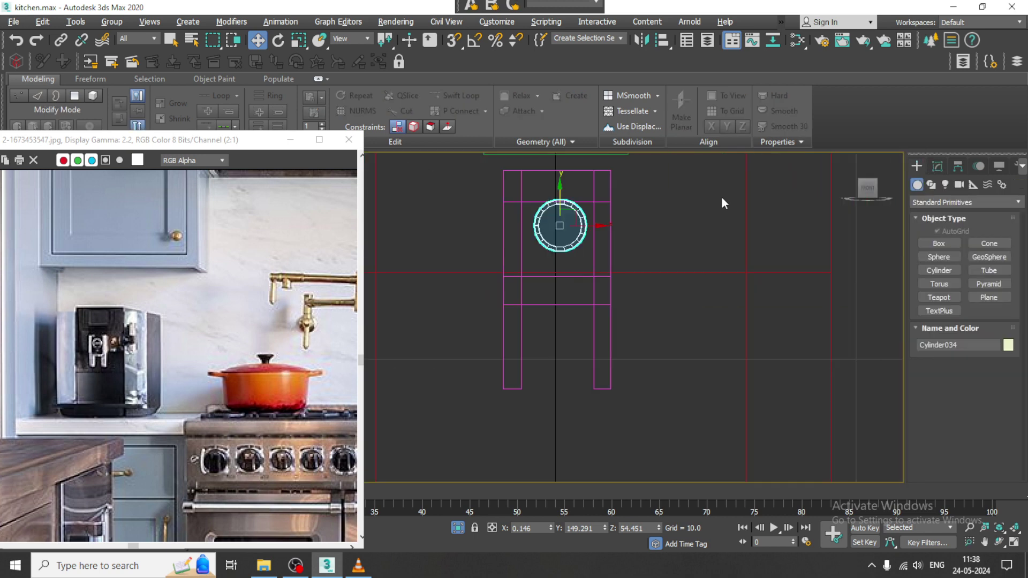
{"action": "scroll", "coordinate": [810, 191], "scroll_direction": "down", "scroll_amount": 3}
{"action": "left_click", "coordinate": [931, 184]}
{"action": "left_click", "coordinate": [940, 254]}
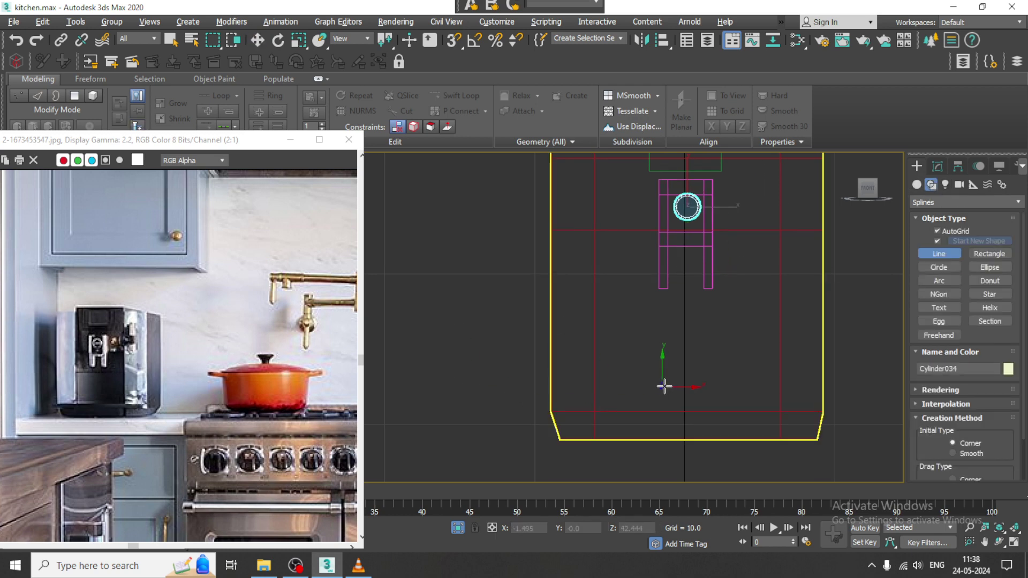
{"action": "scroll", "coordinate": [684, 265], "scroll_direction": "up", "scroll_amount": 3}
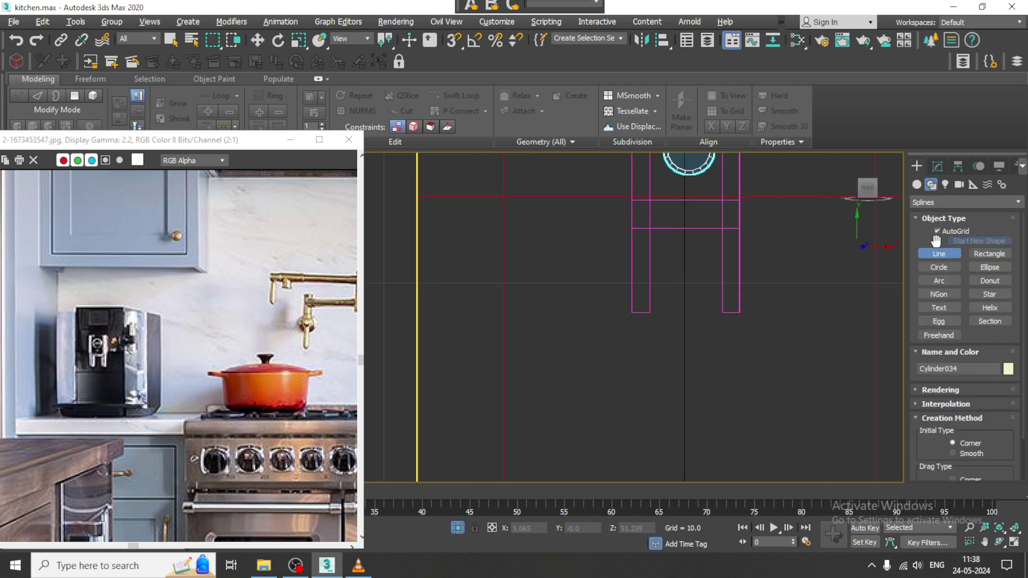
{"action": "left_click", "coordinate": [686, 229]}
{"action": "left_click", "coordinate": [686, 290]}
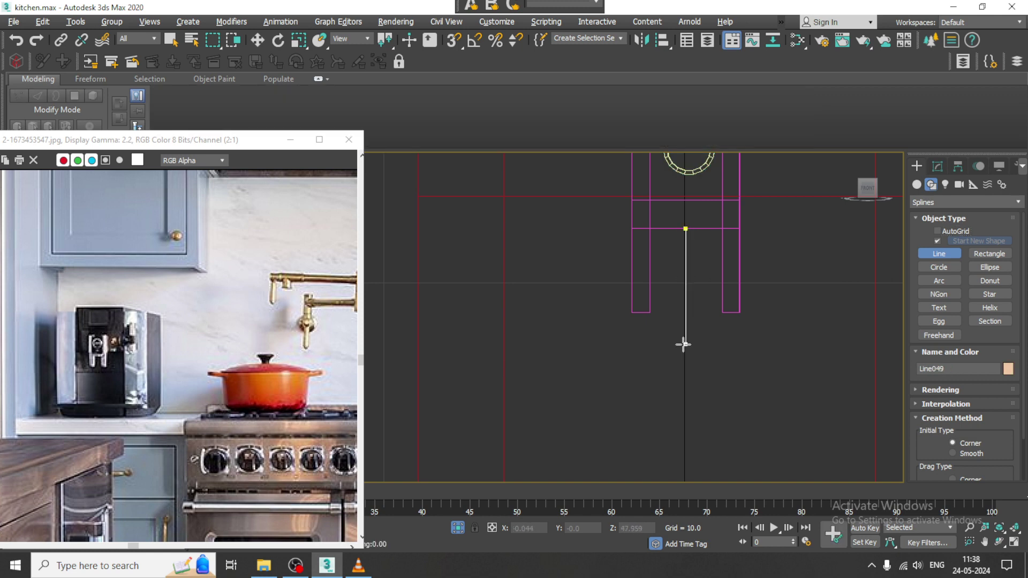
{"action": "left_click", "coordinate": [684, 345]}
{"action": "right_click", "coordinate": [684, 346]}
{"action": "right_click", "coordinate": [684, 348]}
Move the line along Y to about 150.6 to bring it between the two legs of the spout part.
{"action": "key", "text": "alt+w"}
{"action": "key", "text": "alt+w"}
{"action": "scroll", "coordinate": [706, 358], "scroll_direction": "down", "scroll_amount": 6}
{"action": "middle_click_drag", "start_coordinate": [744, 386], "coordinate": [692, 354]}
{"action": "scroll", "coordinate": [692, 355], "scroll_direction": "down", "scroll_amount": 5}
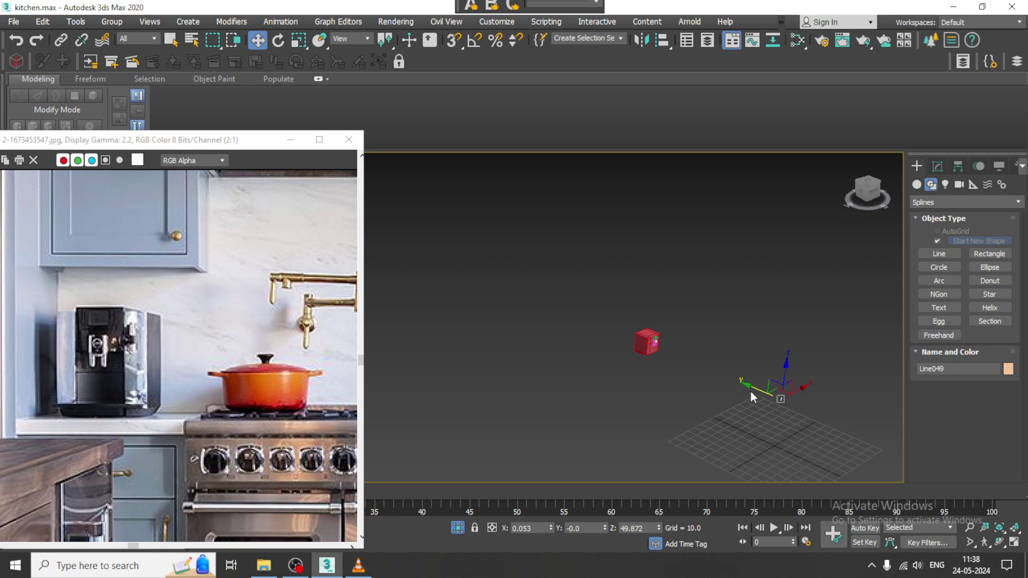
{"action": "left_click_drag", "start_coordinate": [751, 391], "coordinate": [620, 359]}
{"action": "key", "text": "z"}
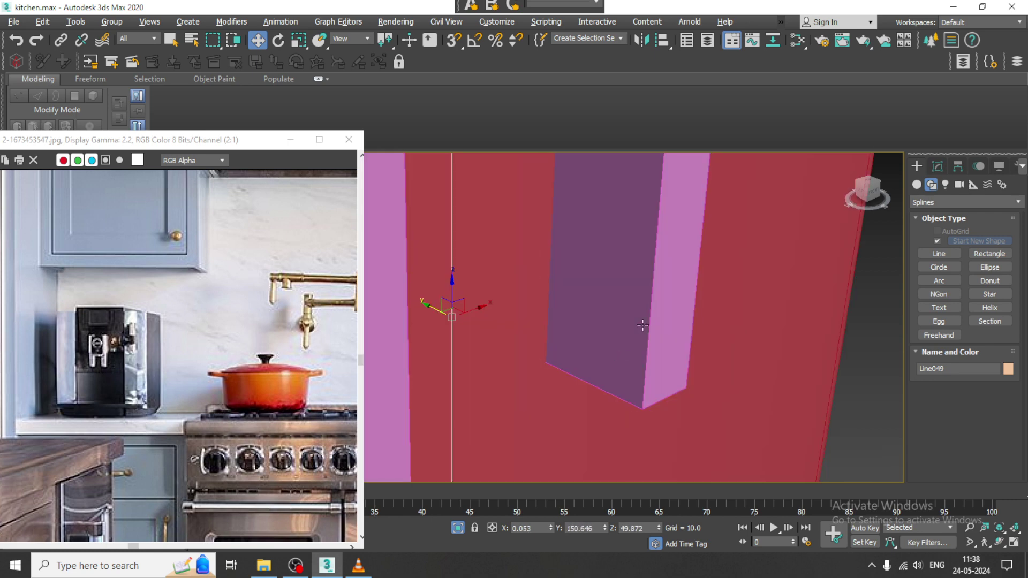
Enable the line in the viewport as a radial tube and set its thickness to 0.78.
{"action": "scroll", "coordinate": [651, 308], "scroll_direction": "down", "scroll_amount": 6}
{"action": "mouse_move", "coordinate": [650, 308]}
{"action": "middle_mouse_down", "text": "alt"}
{"action": "mouse_move", "coordinate": [635, 321]}
{"action": "mouse_move", "coordinate": [645, 316]}
{"action": "middle_mouse_up", "text": "alt"}
{"action": "left_click", "coordinate": [937, 166]}
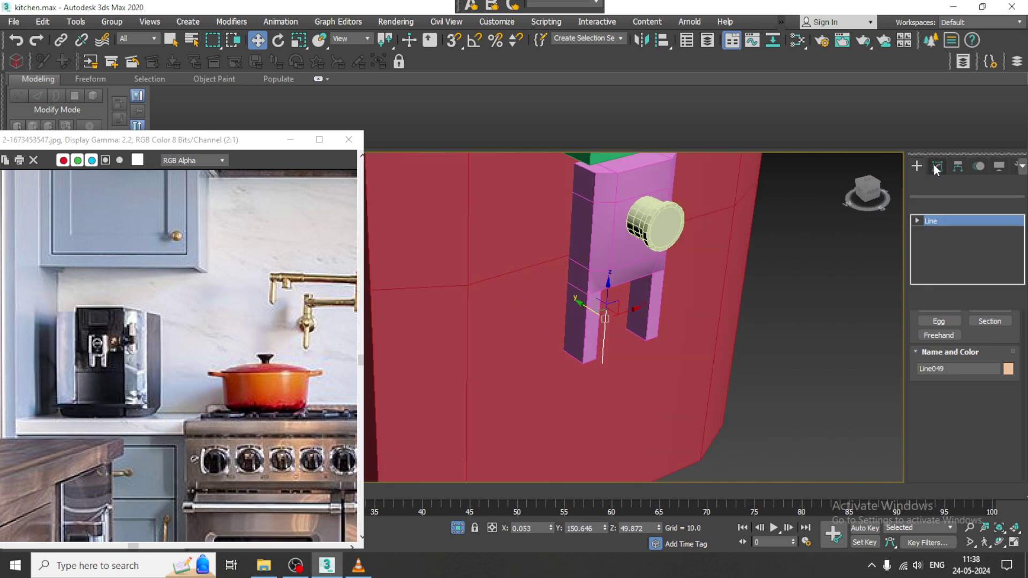
{"action": "left_click", "coordinate": [922, 328]}
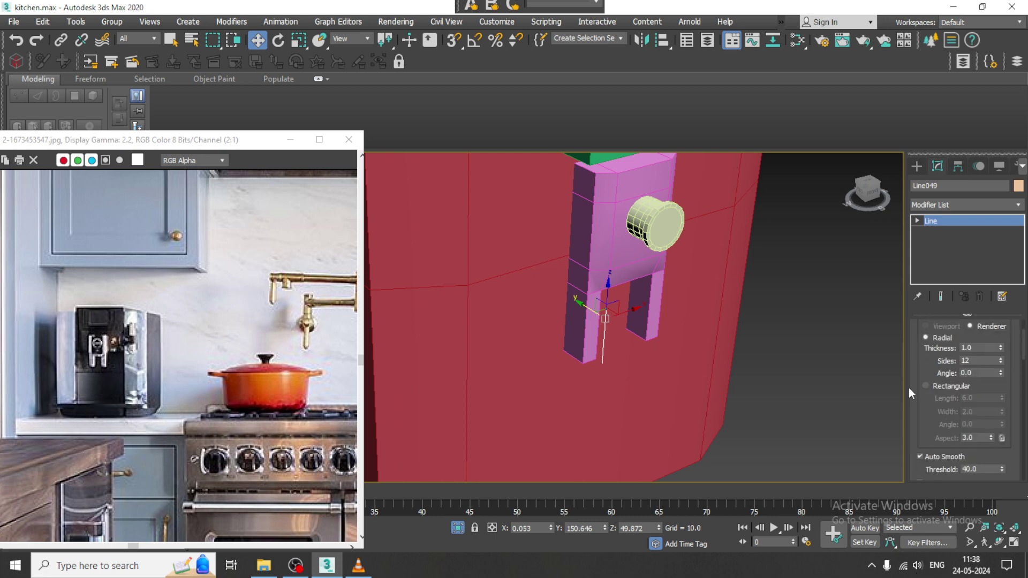
{"action": "left_click", "coordinate": [935, 350]}
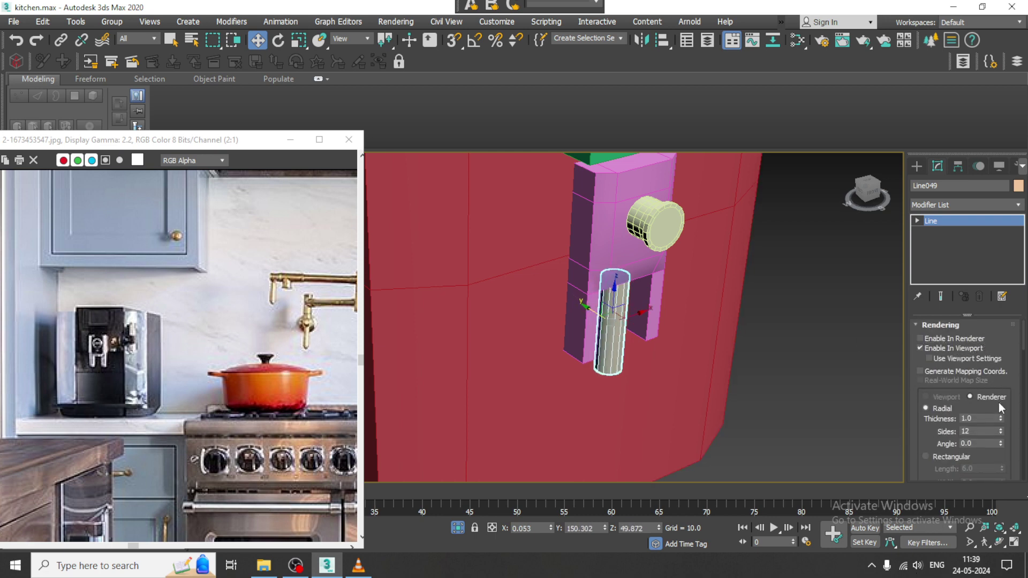
{"action": "left_click_drag", "start_coordinate": [1001, 420], "coordinate": [1003, 431]}
Shorten the tube by moving the line's lower vertex up to about Z 49.5.
{"action": "scroll", "coordinate": [713, 311], "scroll_direction": "down", "scroll_amount": 4}
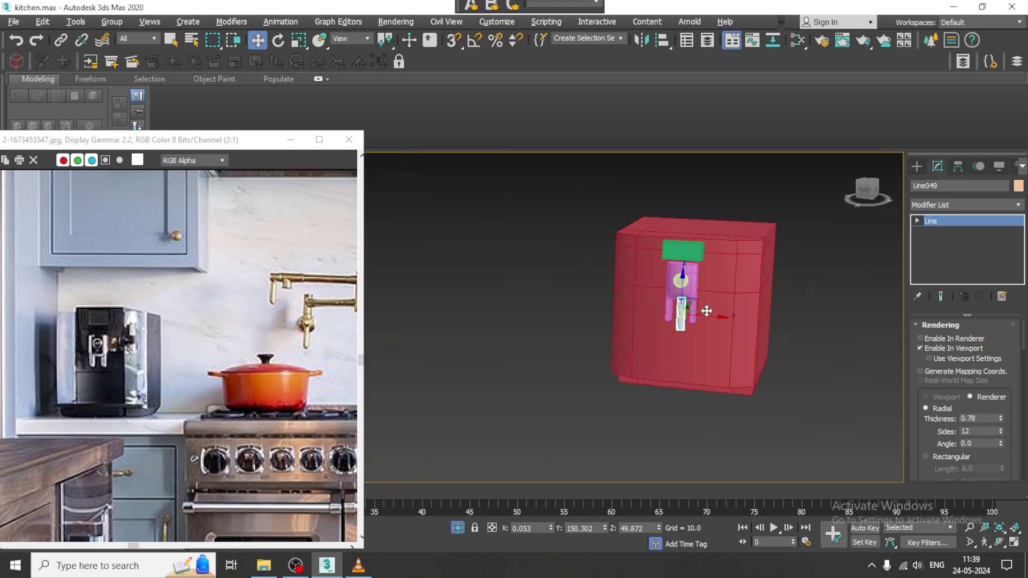
{"action": "middle_click_drag", "start_coordinate": [707, 311], "coordinate": [683, 329], "text": "alt"}
{"action": "scroll", "coordinate": [676, 306], "scroll_direction": "up", "scroll_amount": 5}
{"action": "scroll", "coordinate": [683, 330], "scroll_direction": "up", "scroll_amount": 4}
{"action": "key", "text": "1"}
{"action": "left_click_drag", "start_coordinate": [638, 362], "coordinate": [770, 441]}
{"action": "left_click_drag", "start_coordinate": [689, 343], "coordinate": [688, 294]}
Move the whole tube along Y to about 149.96 and raise it to about Z 50.02, tucked beneath the spout part.
{"action": "scroll", "coordinate": [688, 295], "scroll_direction": "down", "scroll_amount": 3}
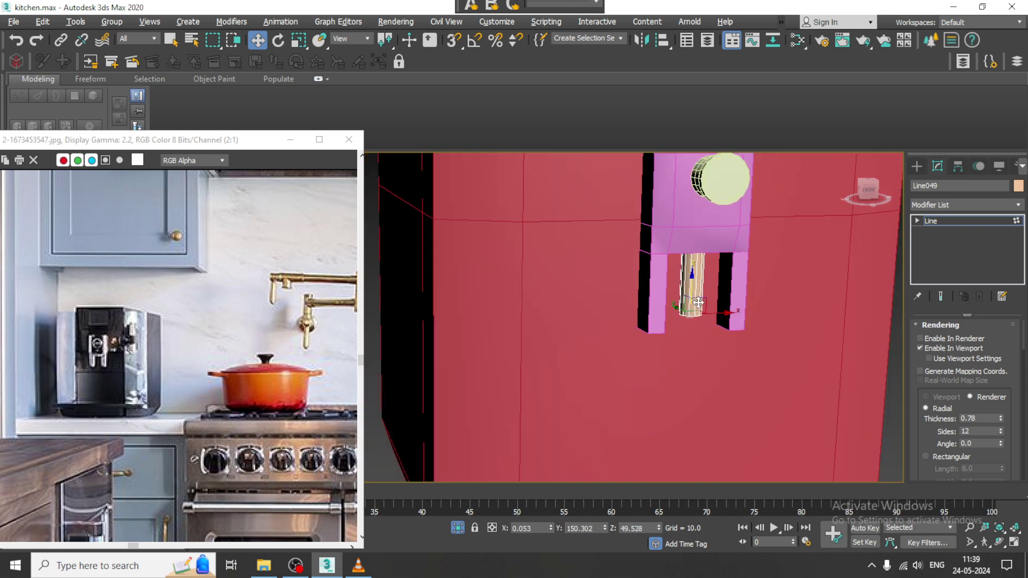
{"action": "middle_click_drag", "start_coordinate": [691, 292], "coordinate": [715, 270], "text": "alt"}
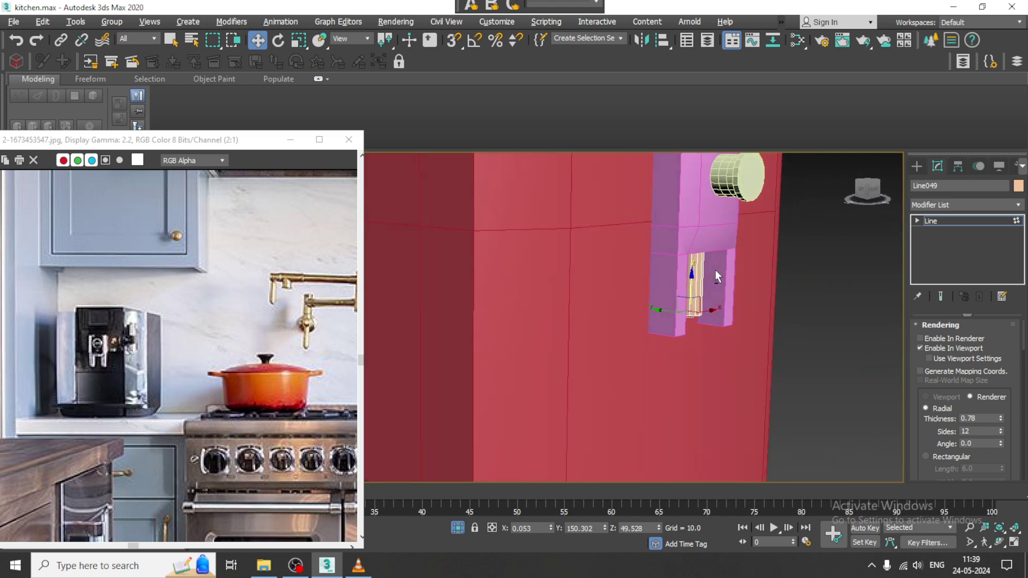
{"action": "left_click", "coordinate": [970, 217]}
{"action": "left_click_drag", "start_coordinate": [667, 303], "coordinate": [676, 303]}
{"action": "scroll", "coordinate": [713, 289], "scroll_direction": "down", "scroll_amount": 2}
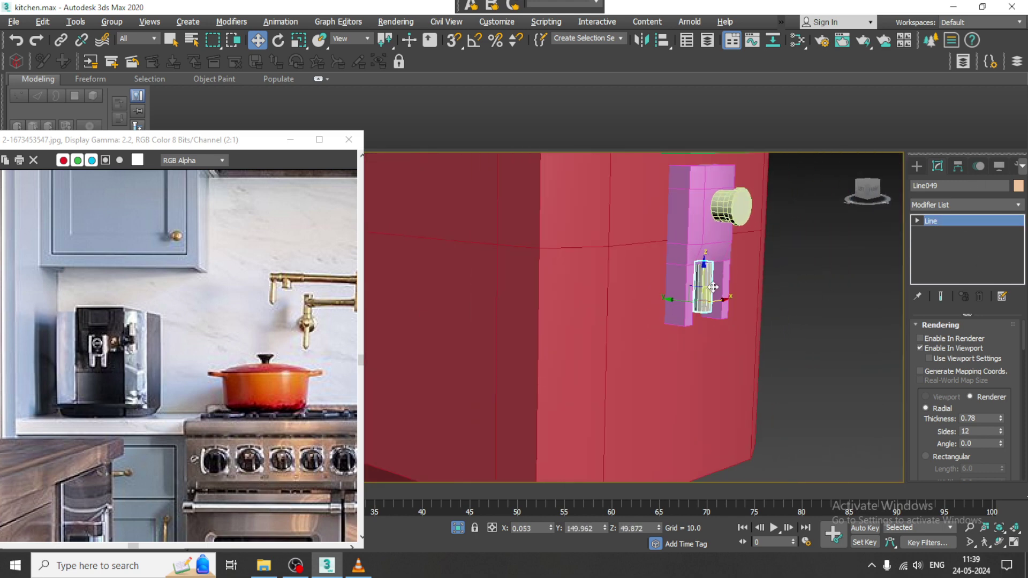
{"action": "middle_click_drag", "start_coordinate": [713, 287], "coordinate": [707, 275], "text": "alt"}
{"action": "left_click_drag", "start_coordinate": [705, 271], "coordinate": [704, 266]}
Create a thin box about 1.14 long, 4.82 wide and 0.19 high in front of the spout part in the top view.
{"action": "middle_click_drag", "start_coordinate": [715, 311], "coordinate": [769, 364], "text": "alt"}
{"action": "middle_click_drag", "start_coordinate": [770, 364], "coordinate": [690, 320]}
{"action": "scroll", "coordinate": [747, 291], "scroll_direction": "down", "scroll_amount": 2}
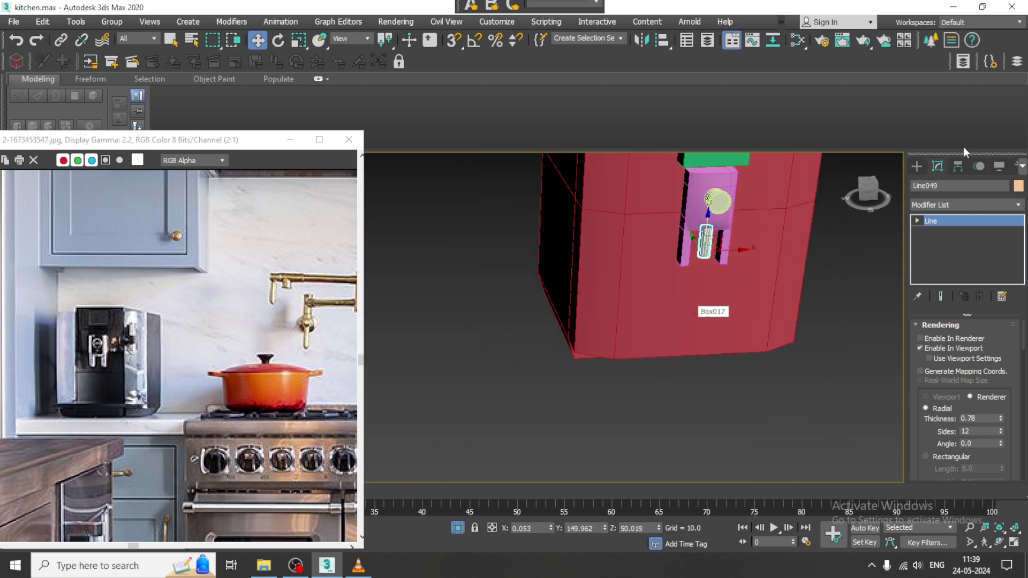
{"action": "left_click", "coordinate": [916, 166]}
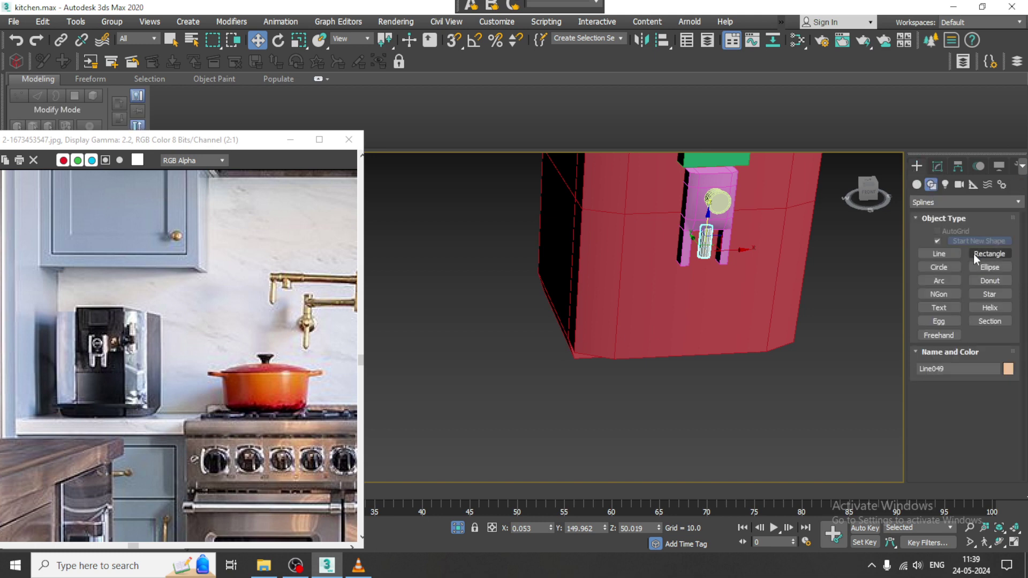
{"action": "left_click", "coordinate": [917, 184]}
{"action": "left_click", "coordinate": [941, 242]}
{"action": "key", "text": "alt+w"}
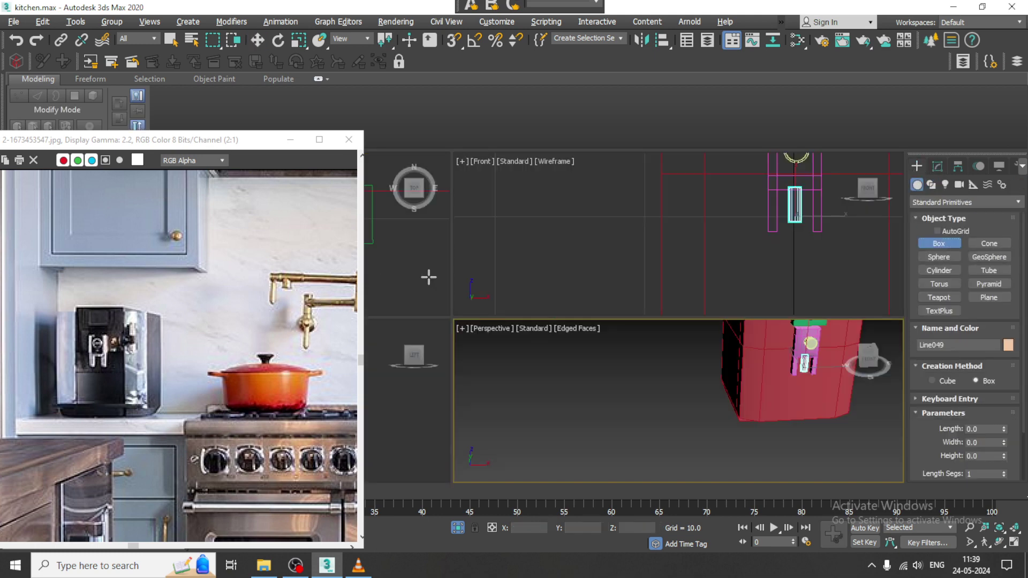
{"action": "key", "text": "alt+w"}
{"action": "scroll", "coordinate": [533, 267], "scroll_direction": "up", "scroll_amount": 5}
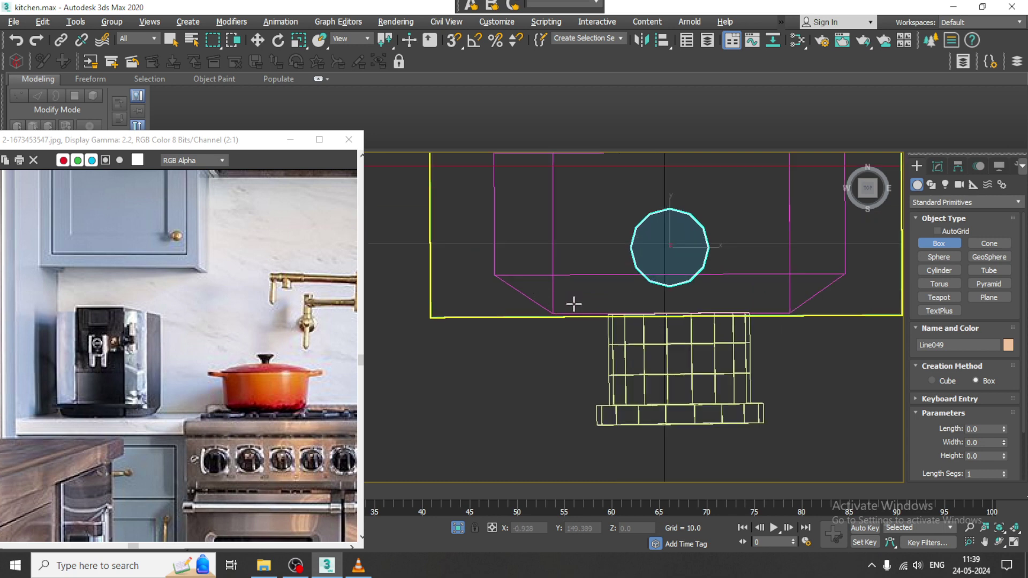
{"action": "scroll", "coordinate": [557, 309], "scroll_direction": "down", "scroll_amount": 4}
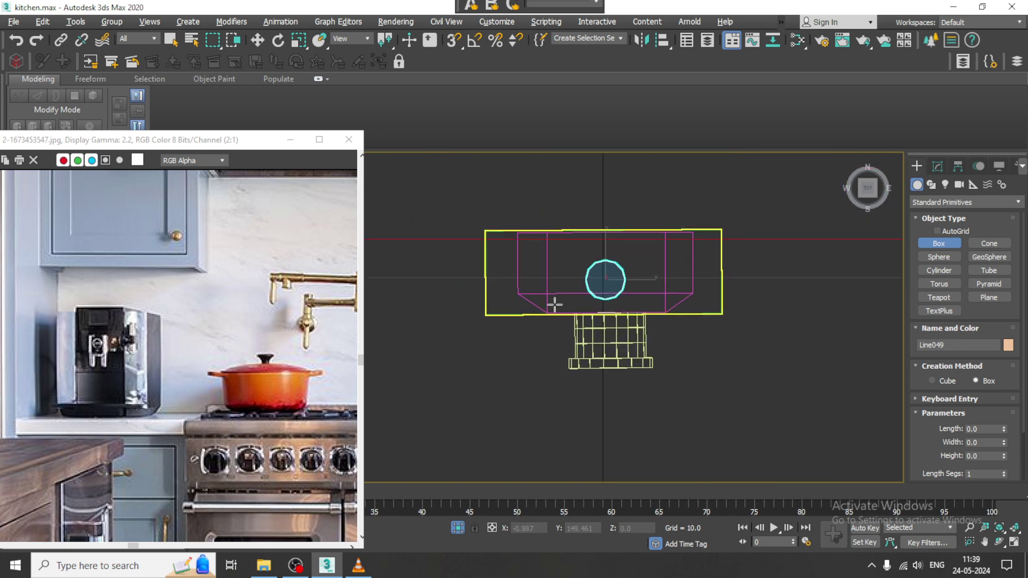
{"action": "left_click_drag", "start_coordinate": [485, 316], "coordinate": [722, 371]}
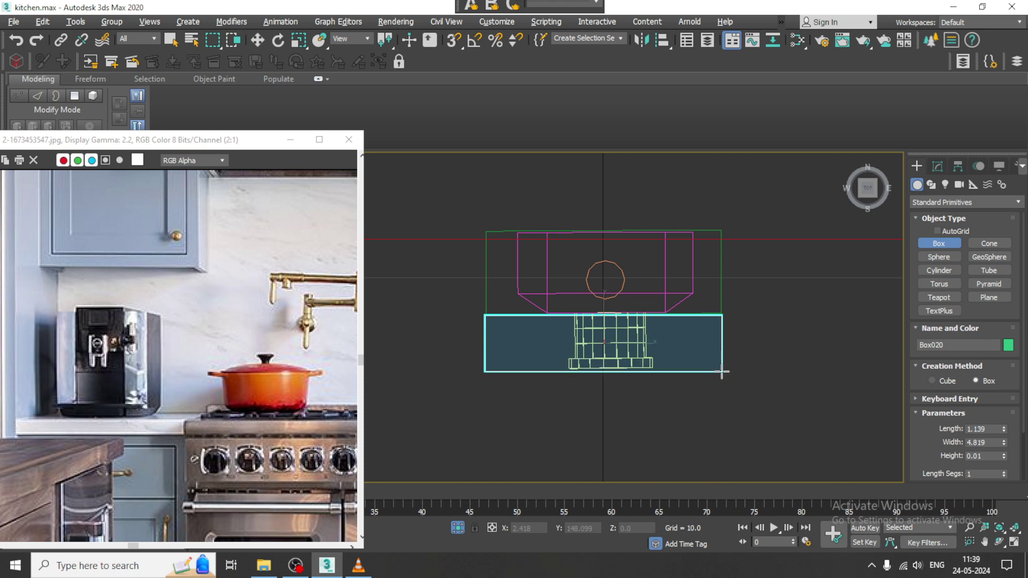
{"action": "left_click", "coordinate": [722, 370]}
{"action": "right_click", "coordinate": [722, 371]}
Raise the new box in the front view to about Z 32.7, just beneath the machine body.
{"action": "scroll", "coordinate": [702, 344], "scroll_direction": "up", "scroll_amount": 2}
{"action": "key", "text": "alt+w"}
{"action": "left_click", "coordinate": [778, 399]}
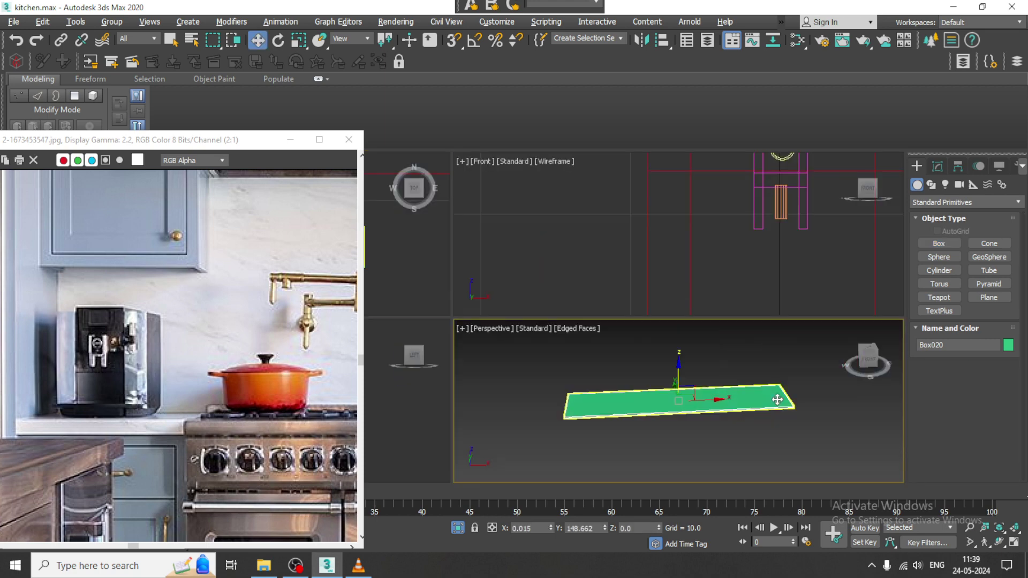
{"action": "key", "text": "alt+w"}
{"action": "scroll", "coordinate": [768, 391], "scroll_direction": "down", "scroll_amount": 4}
{"action": "key", "text": "alt+w"}
{"action": "right_click", "coordinate": [804, 268]}
{"action": "key", "text": "alt+w"}
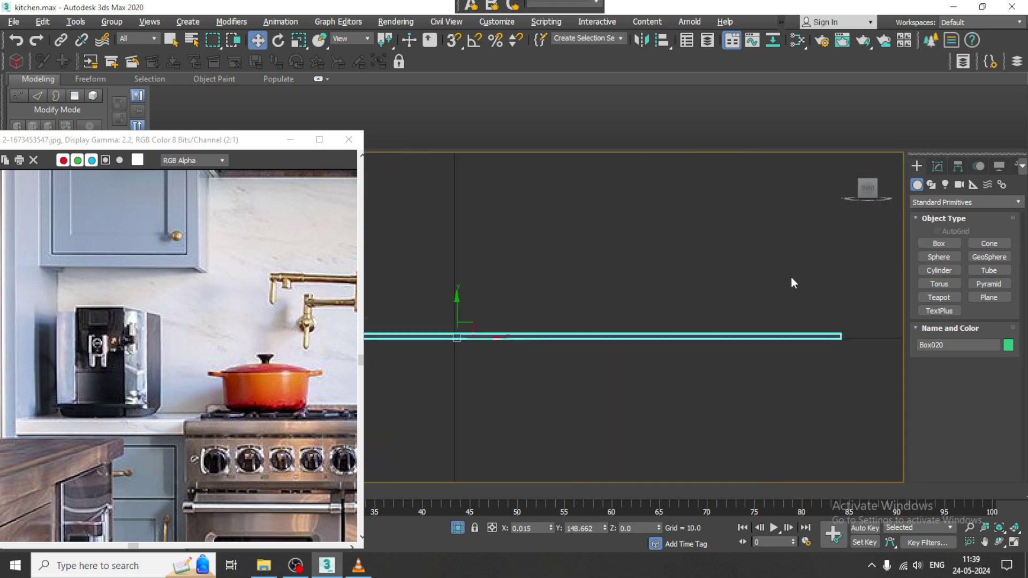
{"action": "scroll", "coordinate": [772, 281], "scroll_direction": "down", "scroll_amount": 8}
{"action": "middle_click_drag", "start_coordinate": [736, 276], "coordinate": [626, 367]}
{"action": "scroll", "coordinate": [666, 346], "scroll_direction": "down", "scroll_amount": 7}
{"action": "scroll", "coordinate": [676, 334], "scroll_direction": "up", "scroll_amount": 7}
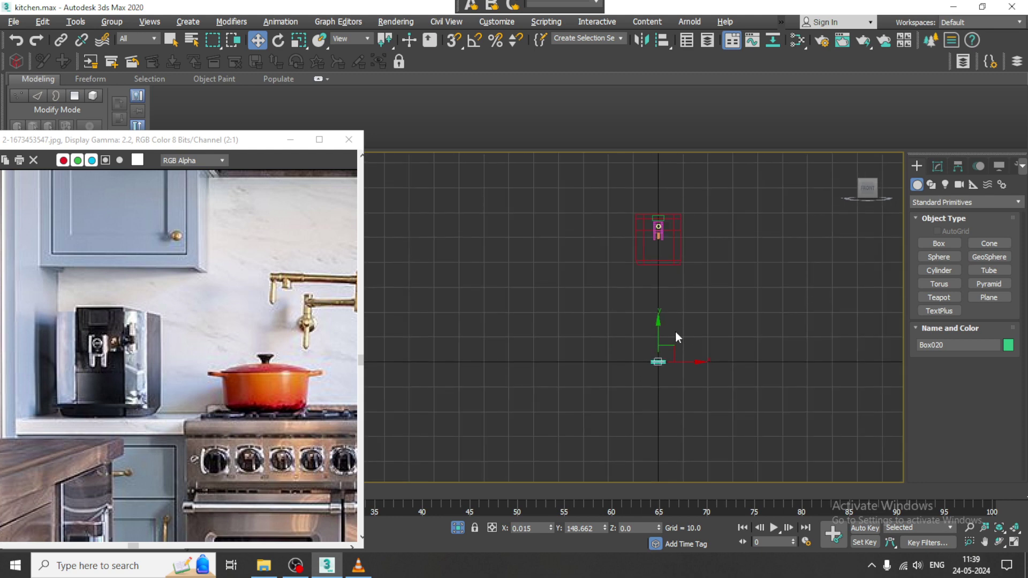
{"action": "left_click", "coordinate": [937, 166]}
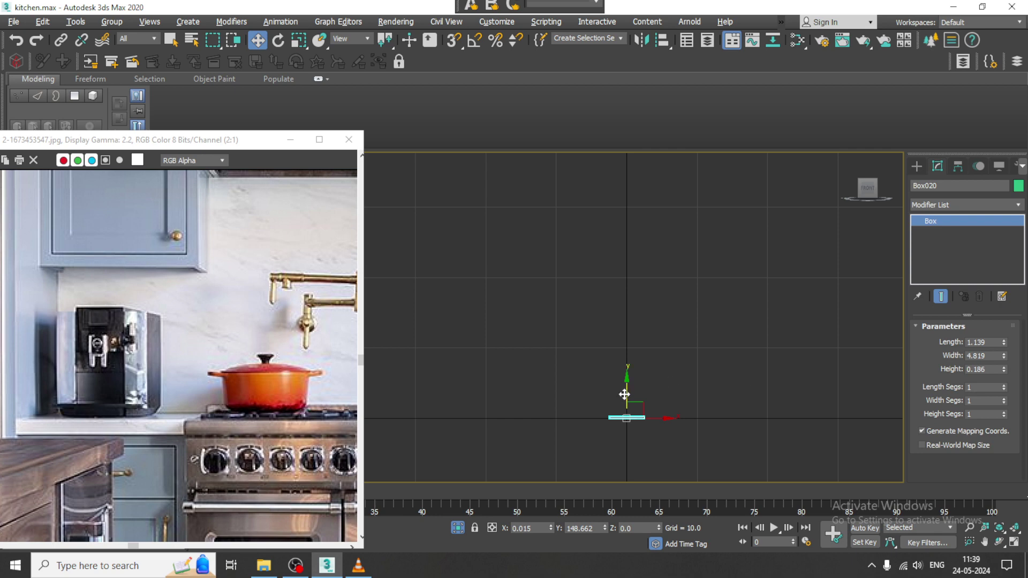
{"action": "left_click_drag", "start_coordinate": [625, 394], "coordinate": [646, 163]}
{"action": "middle_click_drag", "start_coordinate": [675, 234], "coordinate": [700, 448]}
{"action": "scroll", "coordinate": [653, 393], "scroll_direction": "up", "scroll_amount": 4}
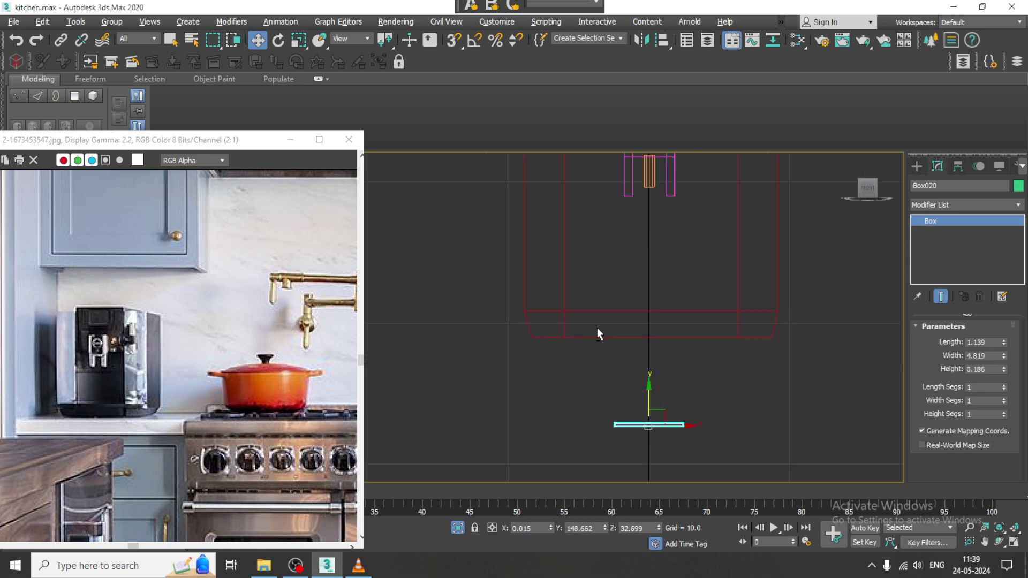
Scale the box uniformly to about 343% and raise it to about Z 40.7, near the base of the machine body.
{"action": "key", "text": "alt+w"}
{"action": "middle_click_drag", "start_coordinate": [456, 238], "coordinate": [445, 239]}
{"action": "middle_click", "coordinate": [397, 259]}
{"action": "key", "text": "alt+w"}
{"action": "key", "text": "z"}
{"action": "scroll", "coordinate": [443, 268], "scroll_direction": "down", "scroll_amount": 4}
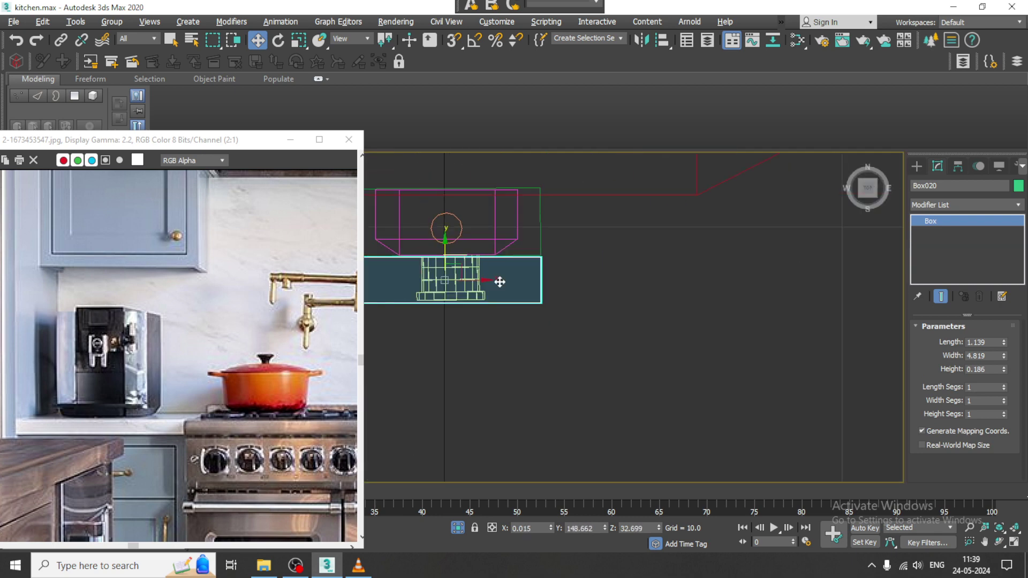
{"action": "key", "text": "alt+w"}
{"action": "middle_click", "coordinate": [758, 393]}
{"action": "key", "text": "alt+w"}
{"action": "key", "text": "z"}
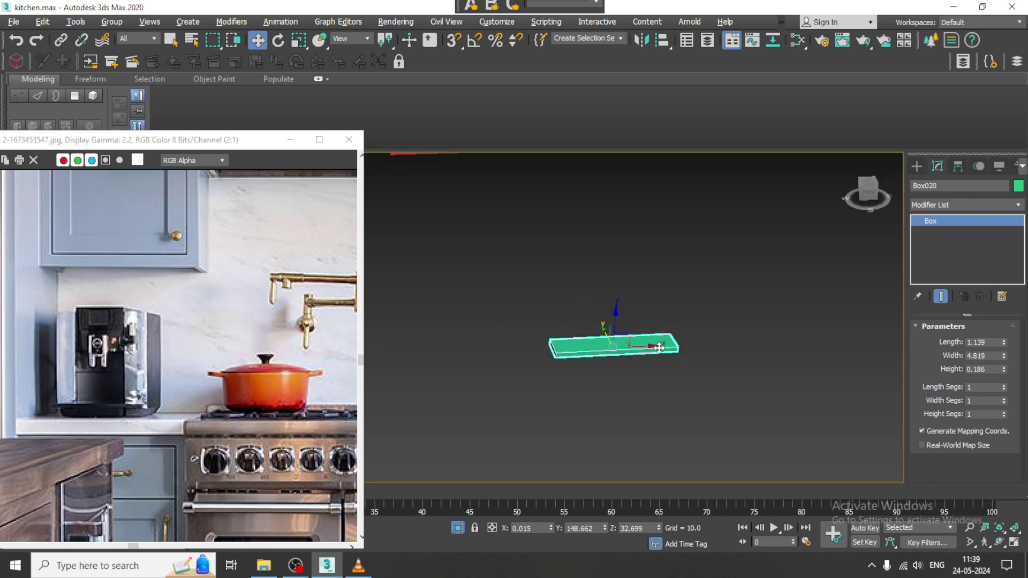
{"action": "scroll", "coordinate": [659, 349], "scroll_direction": "down", "scroll_amount": 2}
{"action": "mouse_move", "coordinate": [659, 348]}
{"action": "middle_mouse_down", "text": "alt"}
{"action": "mouse_move", "coordinate": [680, 337]}
{"action": "mouse_move", "coordinate": [676, 346]}
{"action": "middle_mouse_up", "text": "alt"}
{"action": "key", "text": "r"}
{"action": "left_click_drag", "start_coordinate": [632, 344], "coordinate": [548, 176]}
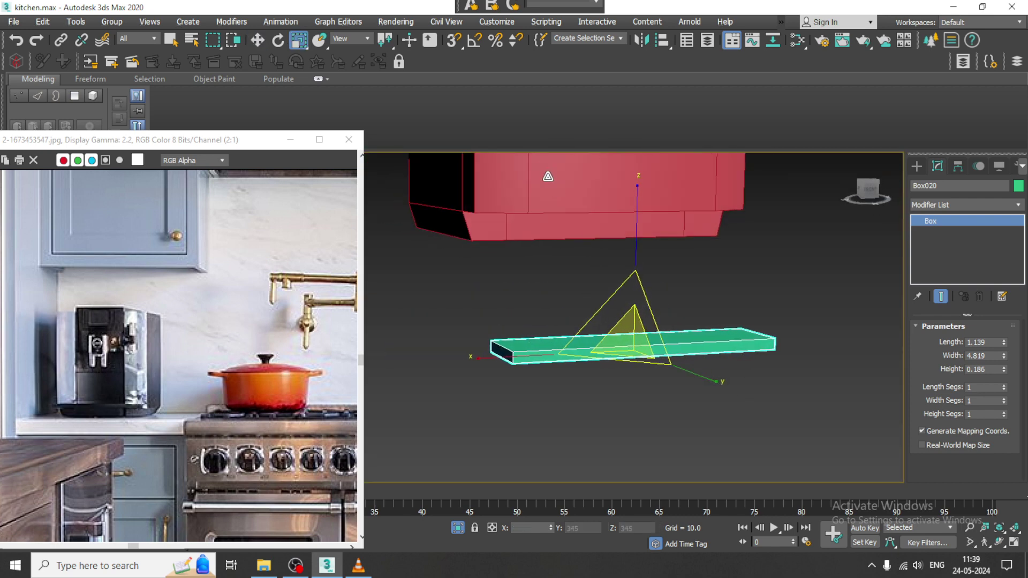
{"action": "middle_click_drag", "start_coordinate": [548, 177], "coordinate": [620, 251], "text": "alt"}
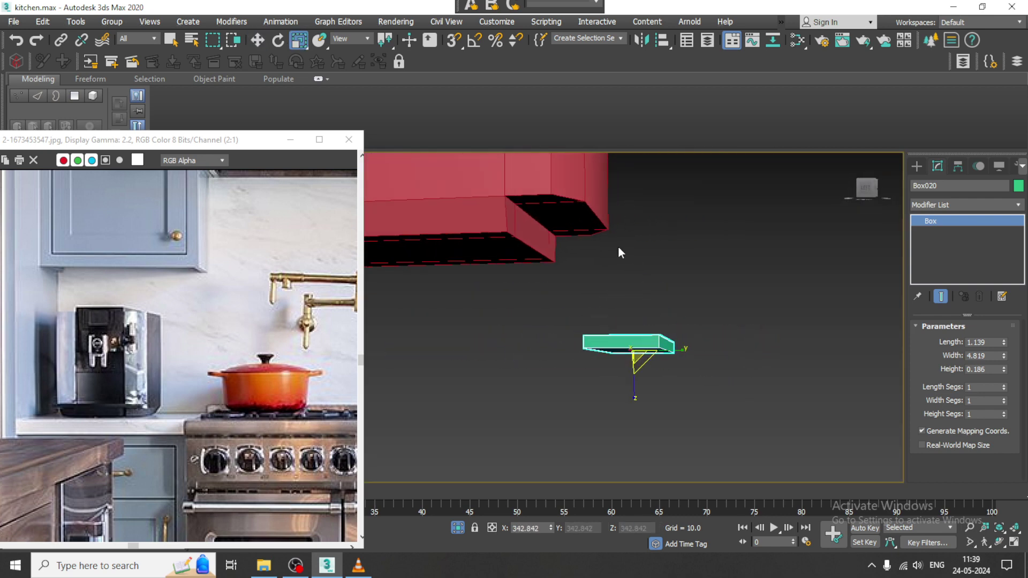
{"action": "key", "text": "w"}
{"action": "left_click_drag", "start_coordinate": [634, 324], "coordinate": [613, 192]}
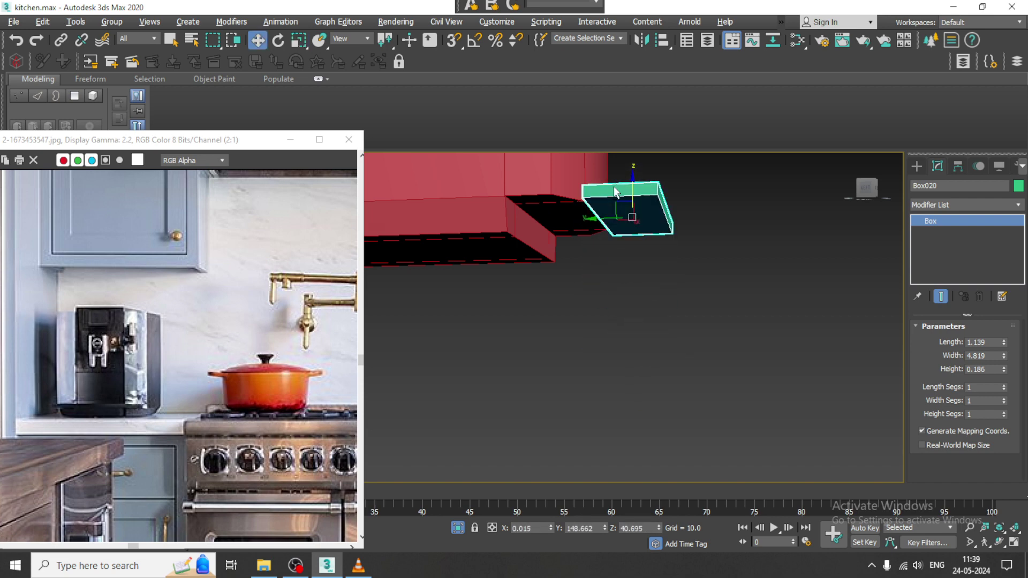
Convert the box to an editable poly and add two crosswise edge loops with Swift Loop, aligned with the body's front corner edges.
{"action": "middle_click_drag", "start_coordinate": [614, 187], "coordinate": [618, 244], "text": "alt"}
{"action": "key", "text": "alt+w"}
{"action": "right_click", "coordinate": [418, 267]}
{"action": "key", "text": "alt+w"}
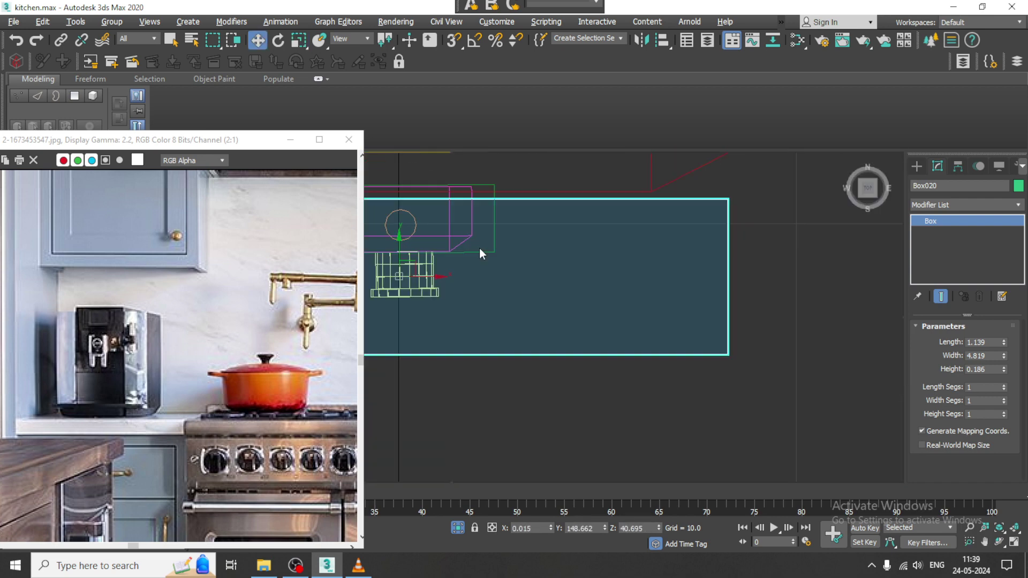
{"action": "scroll", "coordinate": [637, 304], "scroll_direction": "down", "scroll_amount": 4}
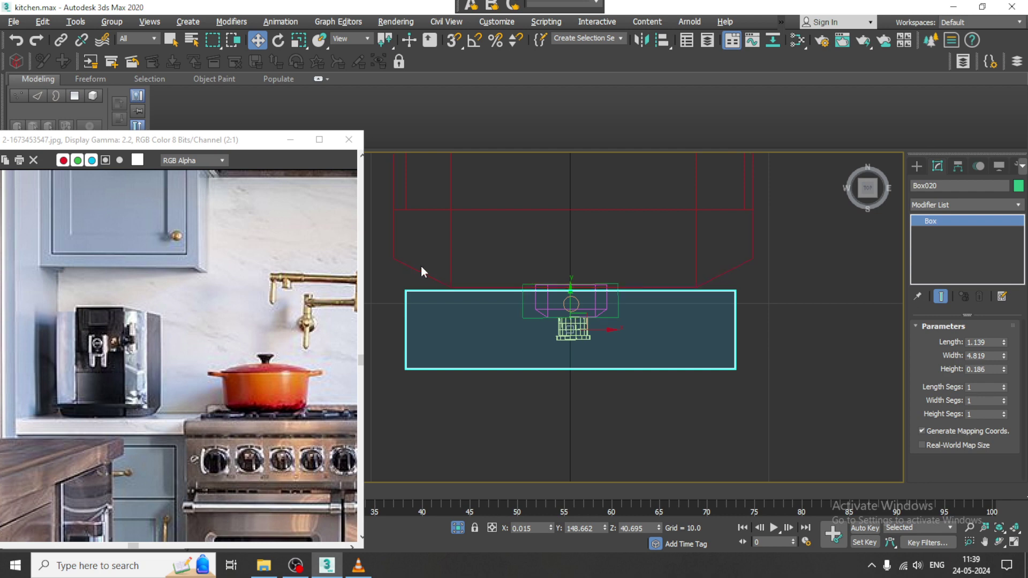
{"action": "right_click", "coordinate": [419, 318]}
{"action": "mouse_move", "coordinate": [482, 457]}
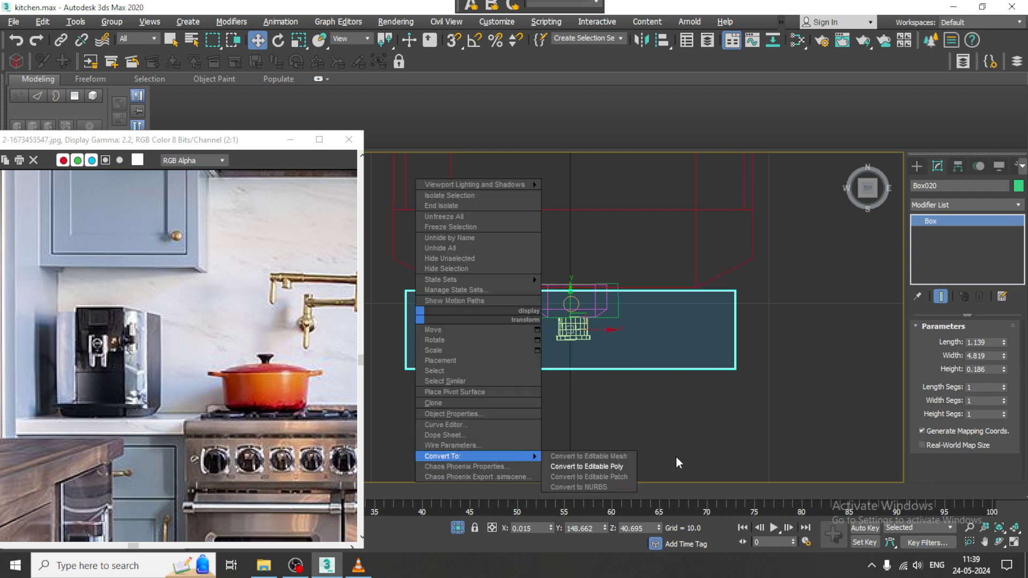
{"action": "left_click", "coordinate": [595, 474]}
{"action": "left_click", "coordinate": [459, 96]}
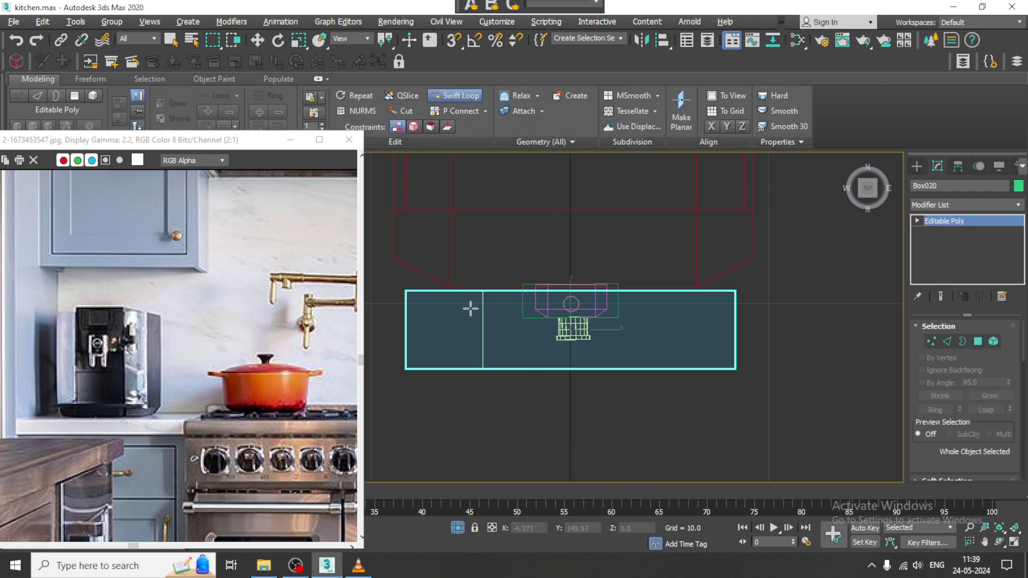
{"action": "right_click", "coordinate": [696, 295]}
Move the plate's rear vertices back along Y so its back edge follows the body's chamfered front.
{"action": "middle_click_drag", "start_coordinate": [508, 304], "coordinate": [647, 303]}
{"action": "key", "text": "1"}
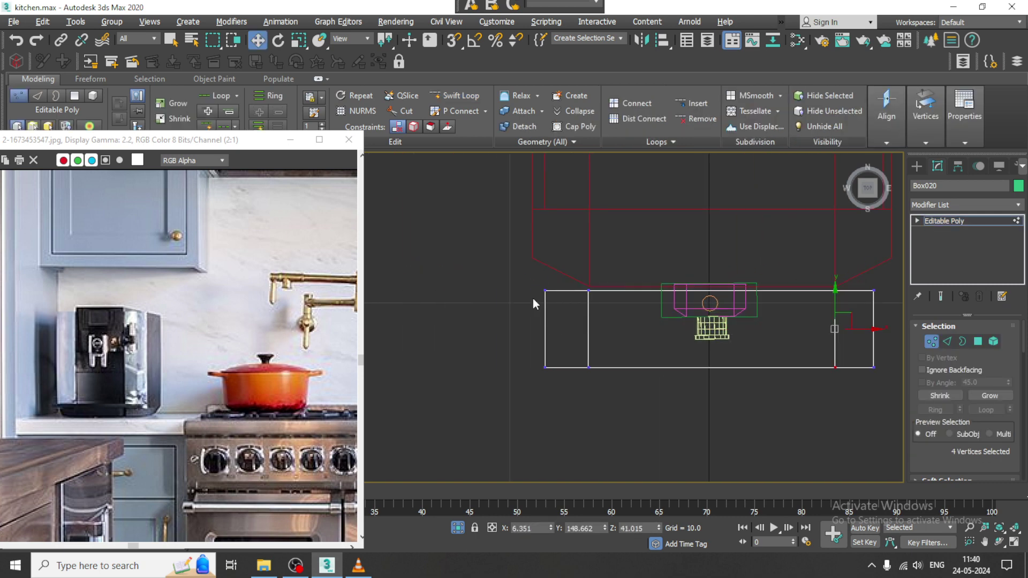
{"action": "left_click_drag", "start_coordinate": [886, 296], "coordinate": [885, 306], "text": "ctrl"}
{"action": "mouse_move", "coordinate": [717, 258]}
{"action": "left_mouse_down"}
{"action": "mouse_move", "coordinate": [710, 235]}
{"action": "mouse_move", "coordinate": [712, 247]}
{"action": "left_mouse_up"}
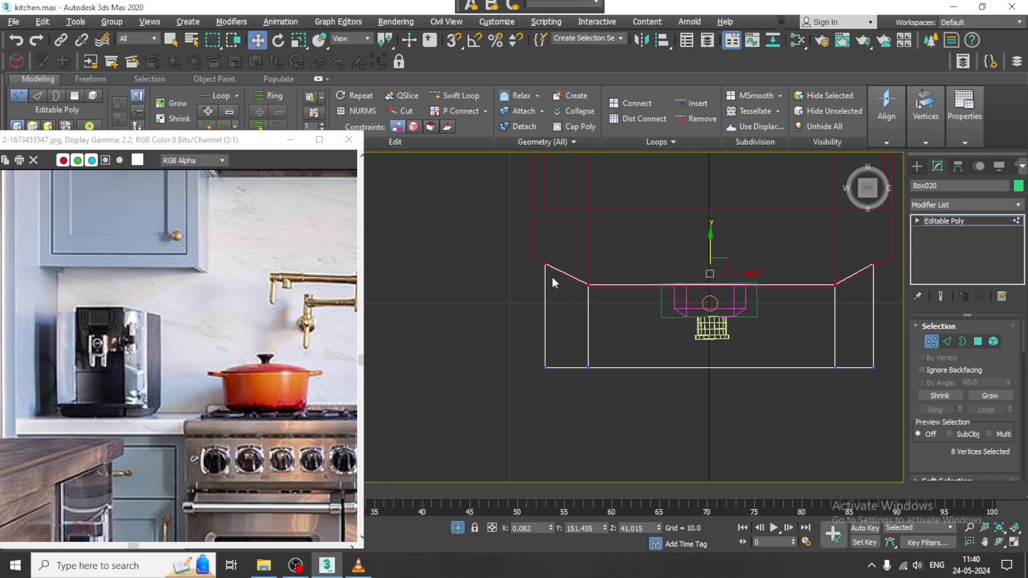
Extend the plate's left end to about X -8.93 and move its rear corner vertices to about Y 152.25.
{"action": "left_click_drag", "start_coordinate": [554, 349], "coordinate": [555, 373]}
{"action": "left_click_drag", "start_coordinate": [570, 317], "coordinate": [557, 314]}
{"action": "middle_click_drag", "start_coordinate": [667, 308], "coordinate": [661, 324]}
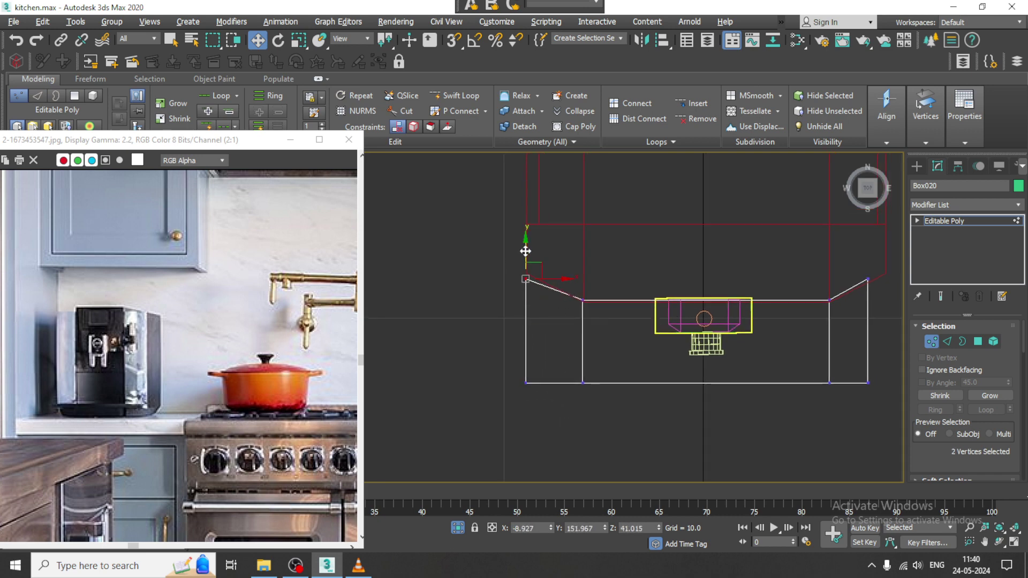
{"action": "left_click_drag", "start_coordinate": [525, 245], "coordinate": [525, 239]}
Extend the plate's right end outward by about 0.9 and move its rear corner vertices back by about 0.45 along Y.
{"action": "middle_click_drag", "start_coordinate": [717, 334], "coordinate": [577, 339]}
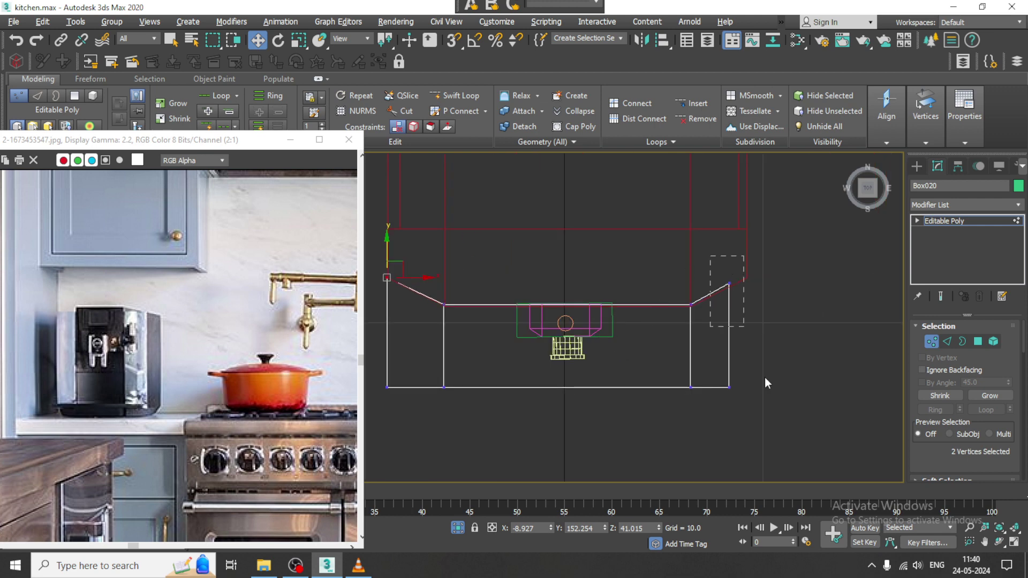
{"action": "left_click_drag", "start_coordinate": [764, 377], "coordinate": [766, 393]}
{"action": "left_click_drag", "start_coordinate": [759, 336], "coordinate": [777, 335]}
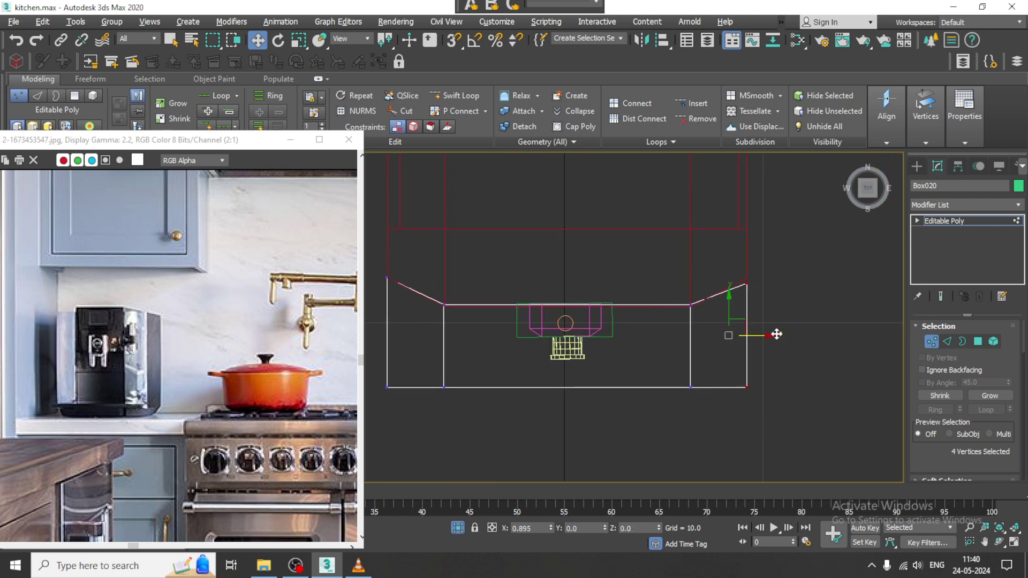
{"action": "left_click_drag", "start_coordinate": [731, 258], "coordinate": [763, 307]}
{"action": "left_click_drag", "start_coordinate": [747, 257], "coordinate": [747, 248]}
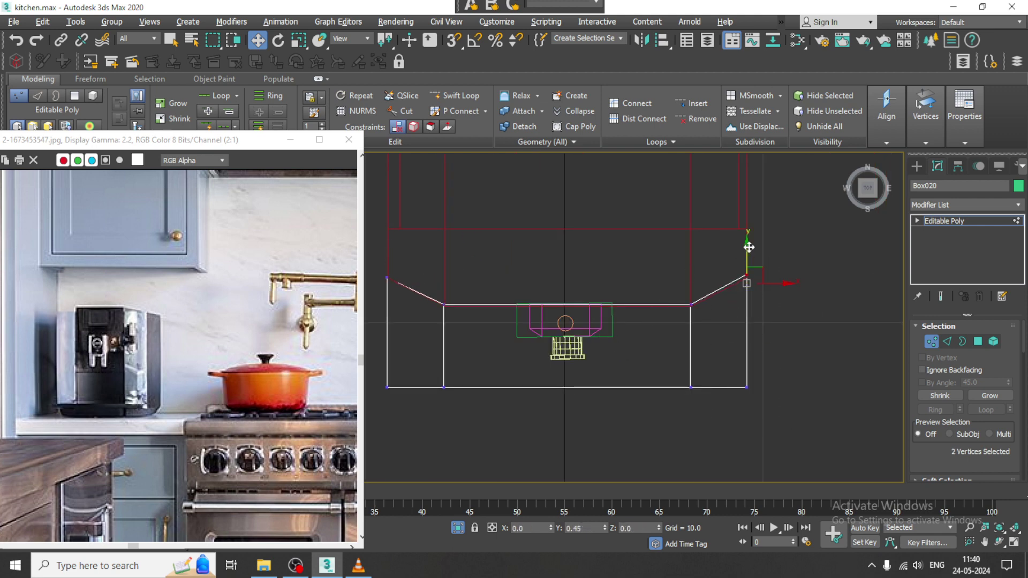
Leave vertex editing and move the whole plate along Y to about 149.57, up against the machine body.
{"action": "left_click", "coordinate": [982, 220]}
{"action": "key", "text": "alt+w"}
{"action": "right_click", "coordinate": [768, 425]}
{"action": "key", "text": "alt+w"}
{"action": "middle_click_drag", "start_coordinate": [768, 412], "coordinate": [686, 358], "text": "alt"}
{"action": "middle_click_drag", "start_coordinate": [686, 358], "coordinate": [654, 361]}
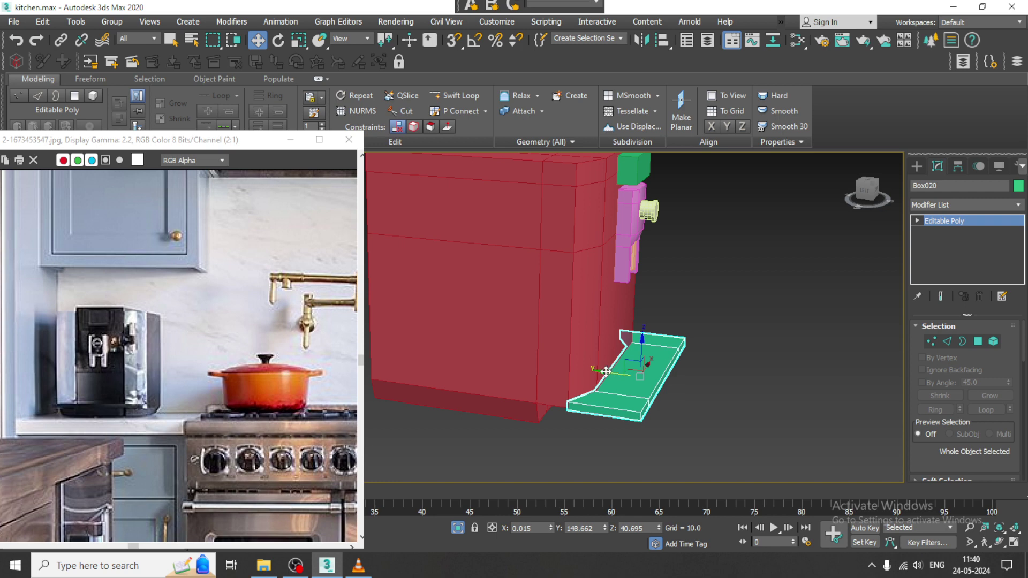
{"action": "left_click_drag", "start_coordinate": [606, 372], "coordinate": [593, 371]}
End isolation to show the whole kitchen and check how the plate sits on the cabinet's countertop.
{"action": "middle_click_drag", "start_coordinate": [705, 374], "coordinate": [647, 355], "text": "alt"}
{"action": "scroll", "coordinate": [661, 362], "scroll_direction": "down", "scroll_amount": 3}
{"action": "right_click", "coordinate": [718, 289]}
{"action": "left_click", "coordinate": [764, 182]}
{"action": "scroll", "coordinate": [648, 356], "scroll_direction": "up", "scroll_amount": 2}
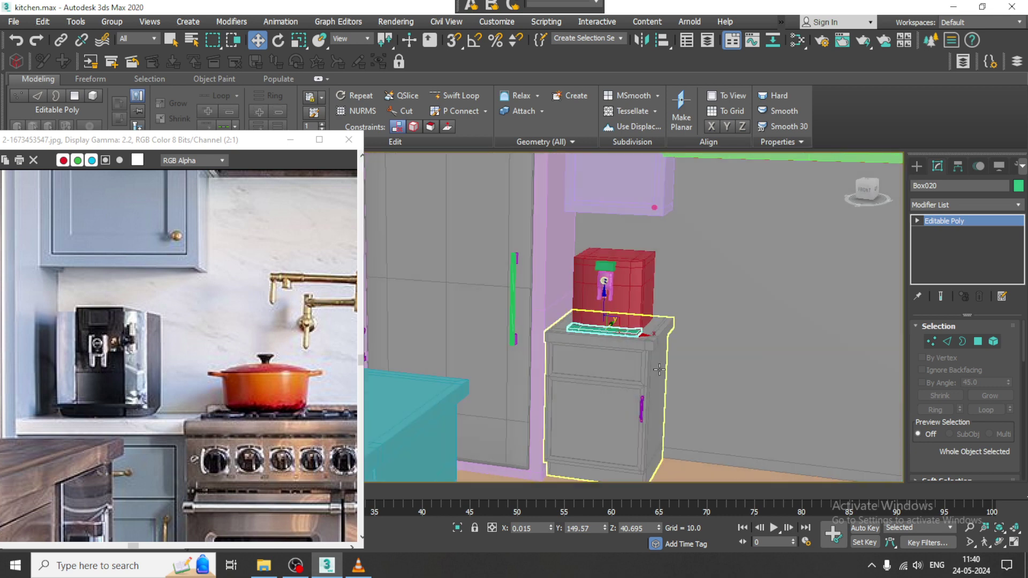
{"action": "scroll", "coordinate": [659, 370], "scroll_direction": "up", "scroll_amount": 8}
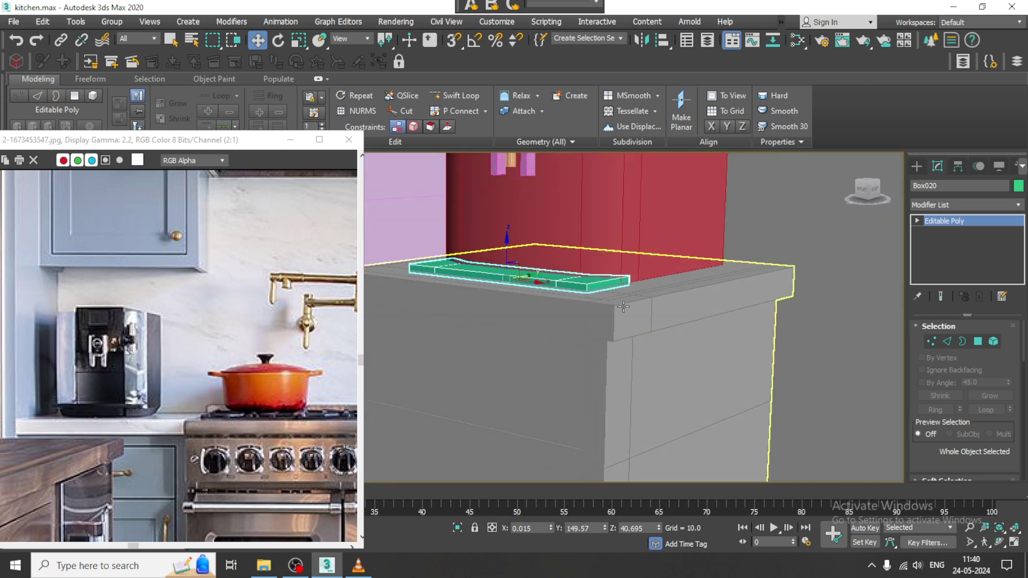
{"action": "middle_click_drag", "start_coordinate": [624, 307], "coordinate": [580, 299], "text": "alt"}
{"action": "middle_click_drag", "start_coordinate": [607, 270], "coordinate": [621, 315]}
{"action": "scroll", "coordinate": [639, 304], "scroll_direction": "down", "scroll_amount": 4}
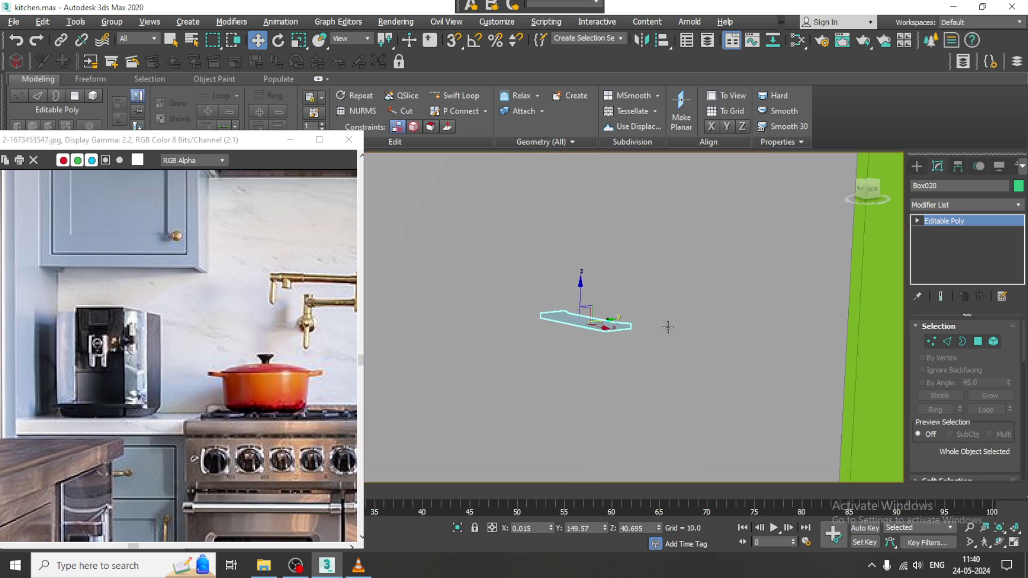
{"action": "scroll", "coordinate": [668, 328], "scroll_direction": "down", "scroll_amount": 6}
{"action": "scroll", "coordinate": [684, 347], "scroll_direction": "up", "scroll_amount": 6}
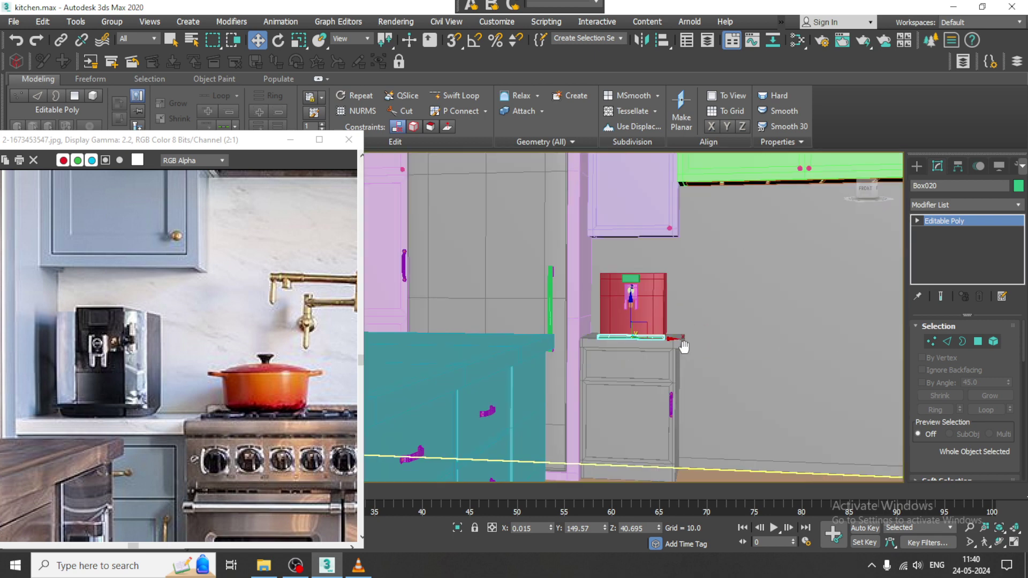
{"action": "scroll", "coordinate": [685, 347], "scroll_direction": "down", "scroll_amount": 2}
With the wall frozen, select all six coffee machine parts and raise them slightly together so they rest on the countertop.
{"action": "right_click", "coordinate": [676, 276]}
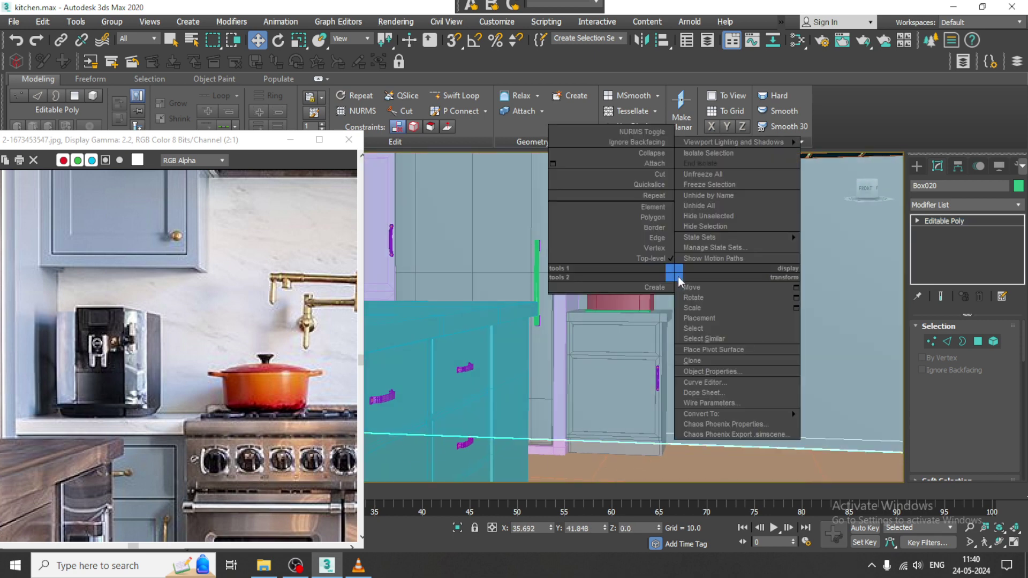
{"action": "left_click", "coordinate": [715, 185]}
{"action": "left_click_drag", "start_coordinate": [592, 330], "coordinate": [591, 329]}
{"action": "left_click_drag", "start_coordinate": [779, 349], "coordinate": [659, 418], "text": "alt"}
{"action": "middle_click_drag", "start_coordinate": [660, 343], "coordinate": [677, 285], "text": "alt"}
{"action": "scroll", "coordinate": [646, 289], "scroll_direction": "up", "scroll_amount": 4}
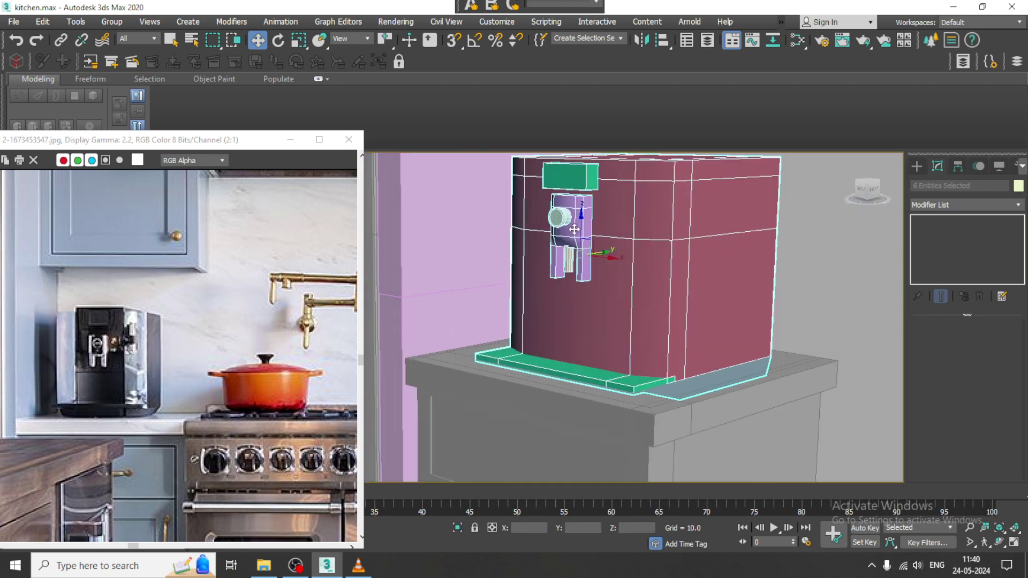
{"action": "mouse_move", "coordinate": [582, 224]}
{"action": "left_mouse_down"}
{"action": "mouse_move", "coordinate": [584, 200]}
{"action": "mouse_move", "coordinate": [592, 207]}
{"action": "left_mouse_up"}
Unfreeze all objects and compare the kitchen scene with the reference photo around the wall-mounted faucet.
{"action": "scroll", "coordinate": [621, 230], "scroll_direction": "down", "scroll_amount": 5}
{"action": "middle_click_drag", "start_coordinate": [622, 231], "coordinate": [670, 208], "text": "alt"}
{"action": "middle_click_drag", "start_coordinate": [670, 208], "coordinate": [661, 327]}
{"action": "right_click", "coordinate": [682, 331]}
{"action": "left_click", "coordinate": [718, 229]}
{"action": "scroll", "coordinate": [682, 323], "scroll_direction": "down", "scroll_amount": 3}
{"action": "scroll", "coordinate": [682, 337], "scroll_direction": "up", "scroll_amount": 3}
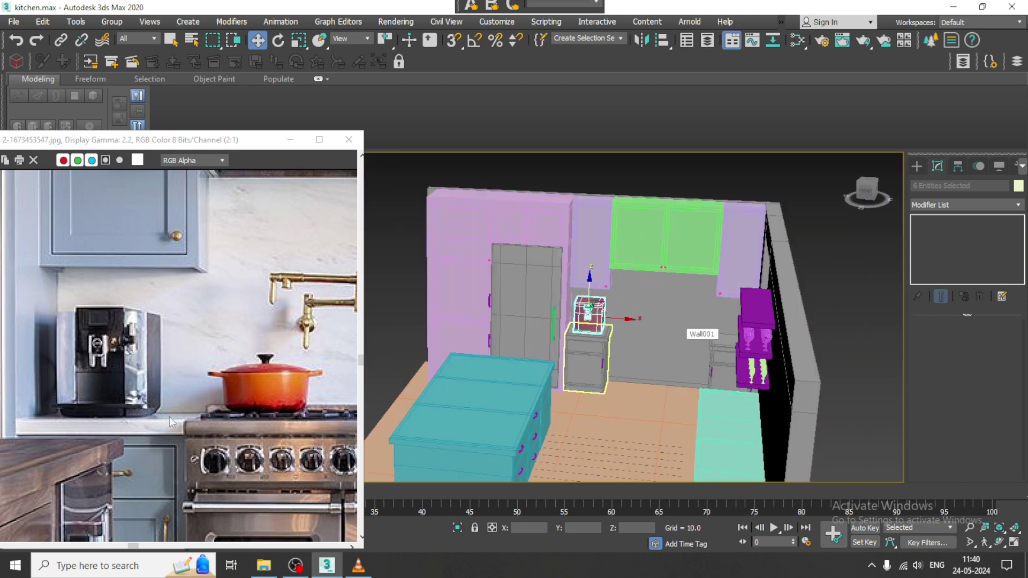
{"action": "scroll", "coordinate": [249, 400], "scroll_direction": "down", "scroll_amount": 1}
{"action": "scroll", "coordinate": [284, 361], "scroll_direction": "up", "scroll_amount": 2}
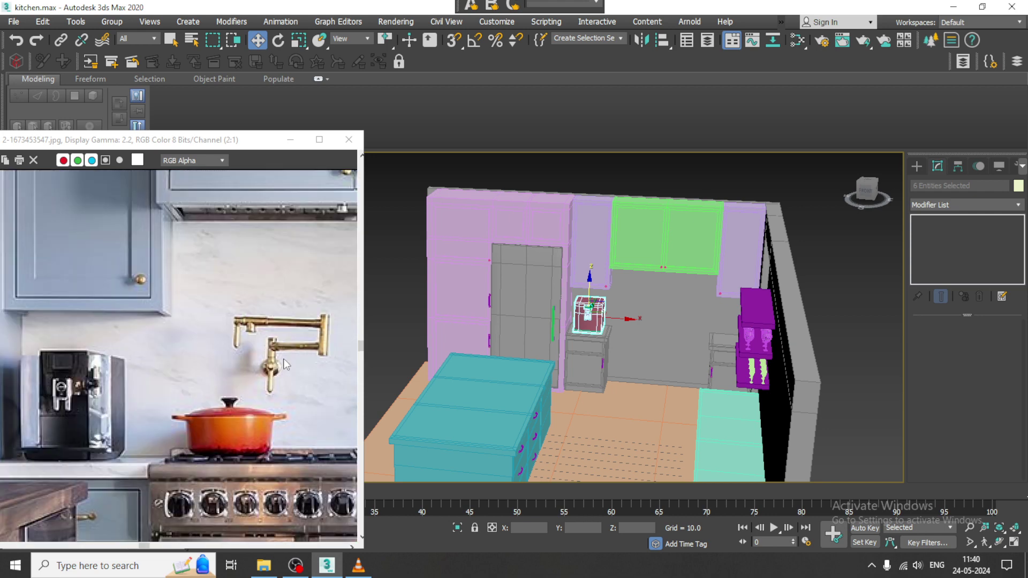
Examine the stove, the faucet and the surrounding cabinets in the kitchen reference photo.
{"action": "middle_click_drag", "start_coordinate": [314, 363], "coordinate": [252, 365]}
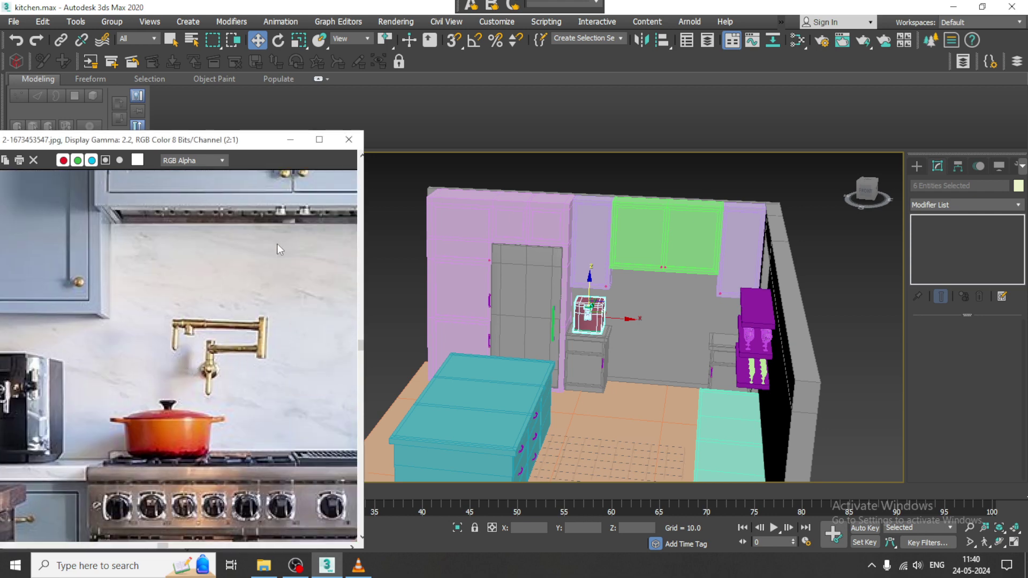
{"action": "scroll", "coordinate": [209, 302], "scroll_direction": "down", "scroll_amount": 2}
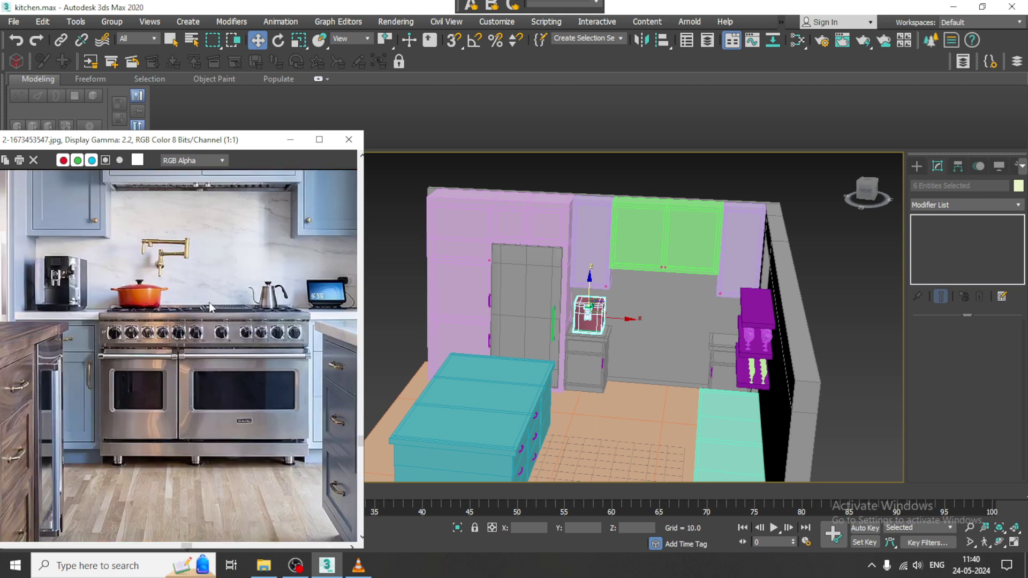
{"action": "middle_click_drag", "start_coordinate": [315, 347], "coordinate": [262, 342]}
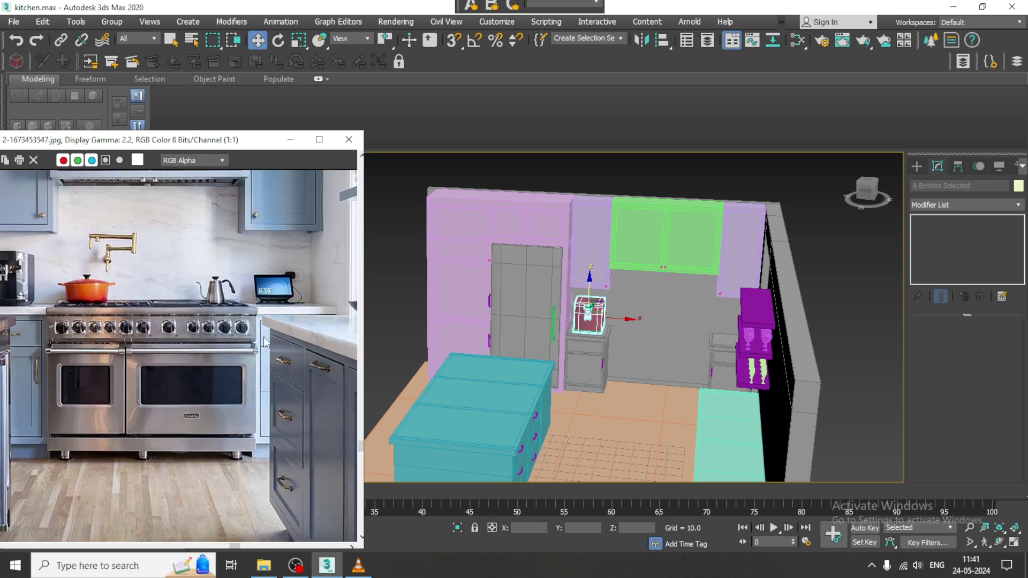
{"action": "middle_click_drag", "start_coordinate": [289, 393], "coordinate": [174, 380]}
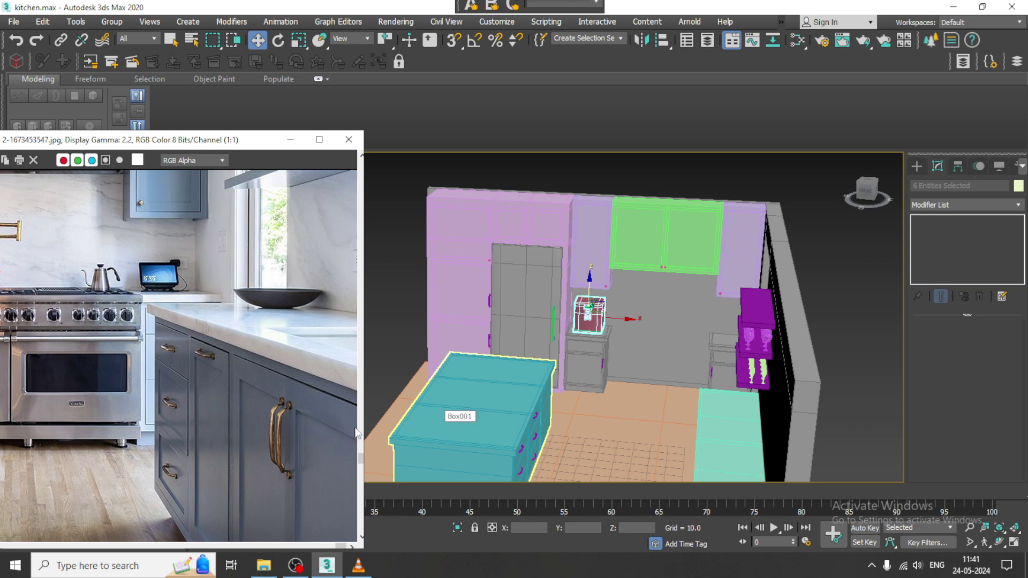
{"action": "middle_click_drag", "start_coordinate": [88, 388], "coordinate": [220, 399]}
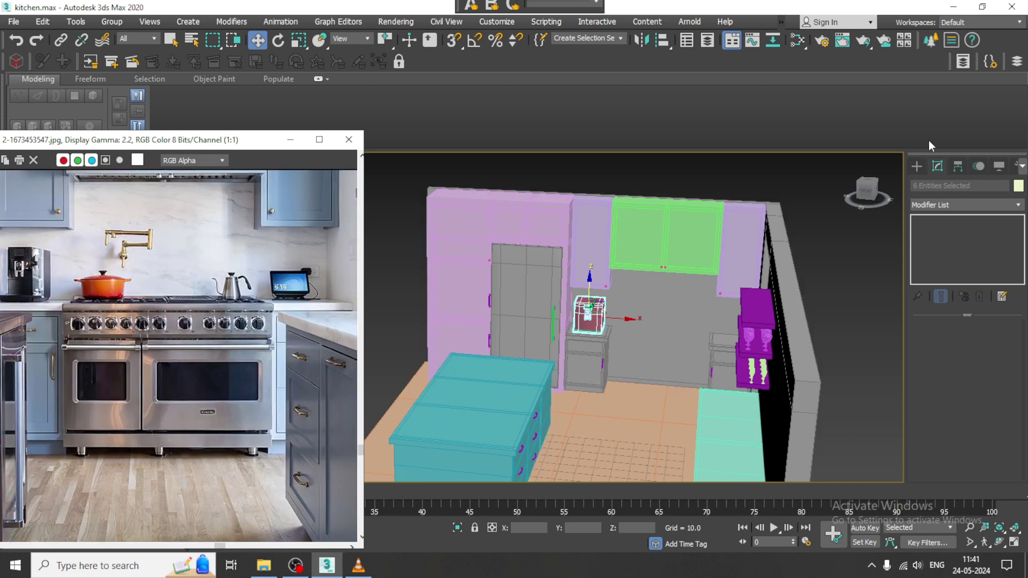
In the Top view, create a box about 65.6 wide, 20.7 long and 2 high spanning the gap between the two base cabinets.
{"action": "left_click", "coordinate": [919, 166]}
{"action": "left_click", "coordinate": [939, 243]}
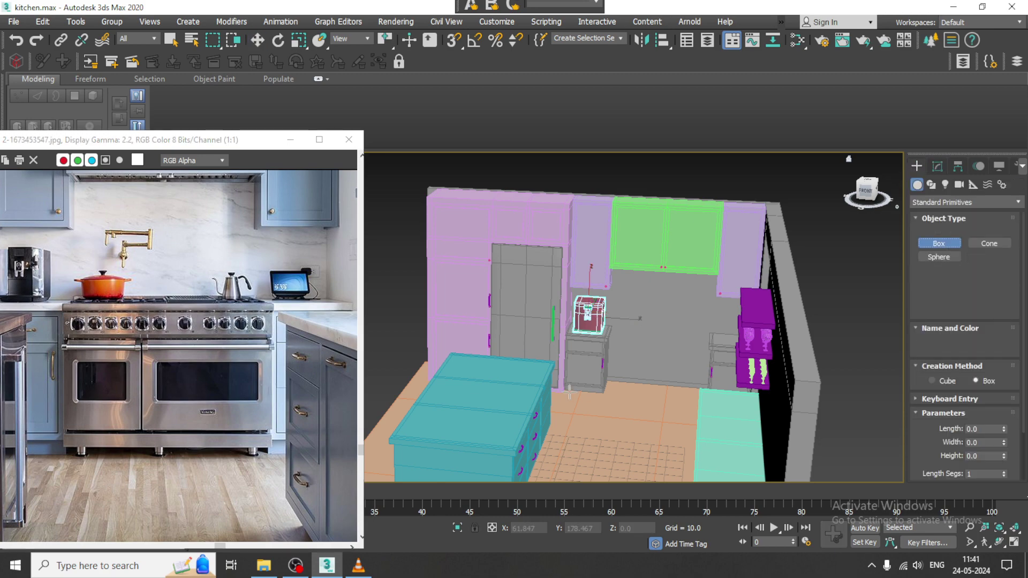
{"action": "middle_click_drag", "start_coordinate": [625, 374], "coordinate": [574, 370]}
{"action": "middle_click_drag", "start_coordinate": [584, 367], "coordinate": [599, 371], "text": "alt"}
{"action": "middle_click_drag", "start_coordinate": [653, 323], "coordinate": [642, 322]}
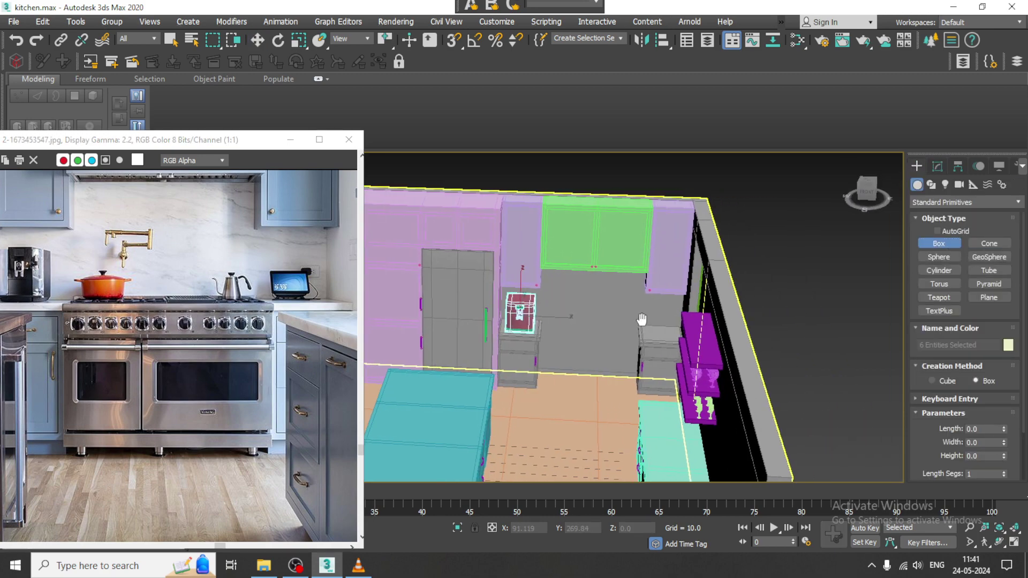
{"action": "key", "text": "alt+w"}
{"action": "mouse_move", "coordinate": [426, 279]}
{"action": "middle_mouse_down"}
{"action": "mouse_move", "coordinate": [445, 278]}
{"action": "mouse_move", "coordinate": [432, 275]}
{"action": "middle_mouse_up"}
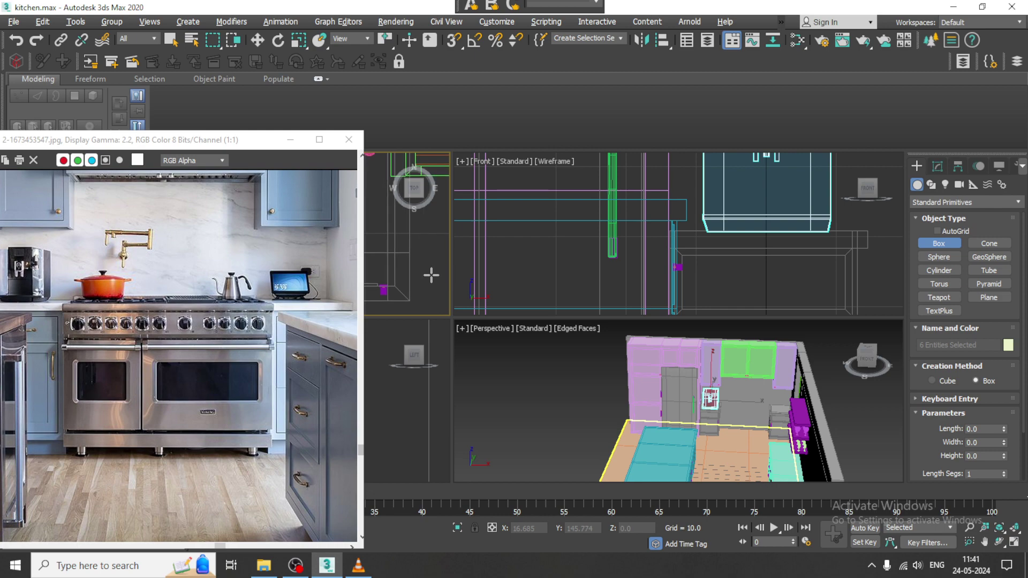
{"action": "key", "text": "alt+w"}
{"action": "scroll", "coordinate": [473, 289], "scroll_direction": "down", "scroll_amount": 4}
{"action": "middle_click_drag", "start_coordinate": [632, 268], "coordinate": [579, 292]}
{"action": "scroll", "coordinate": [598, 276], "scroll_direction": "down", "scroll_amount": 3}
{"action": "scroll", "coordinate": [580, 292], "scroll_direction": "up", "scroll_amount": 3}
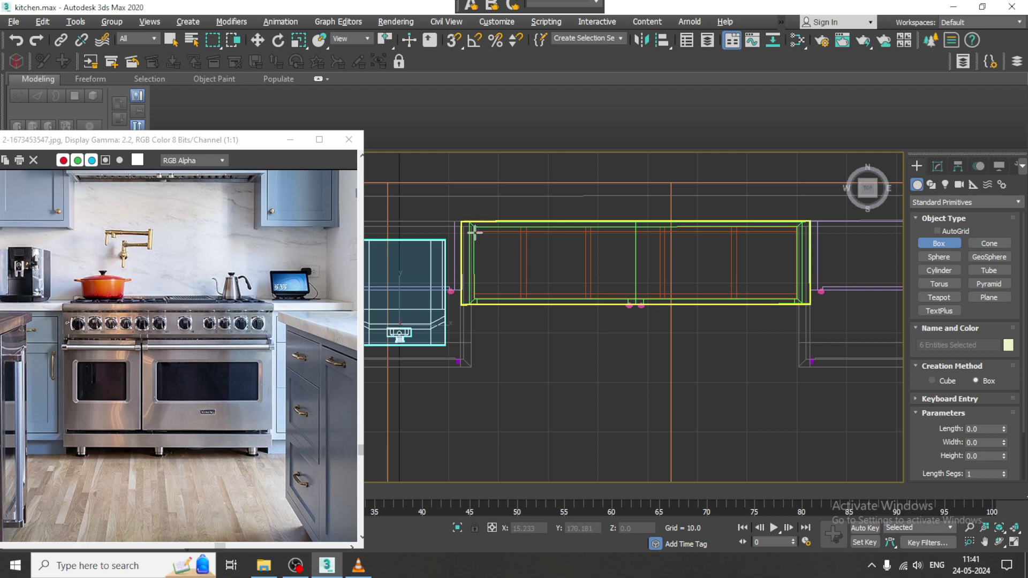
{"action": "left_click_drag", "start_coordinate": [475, 233], "coordinate": [802, 336]}
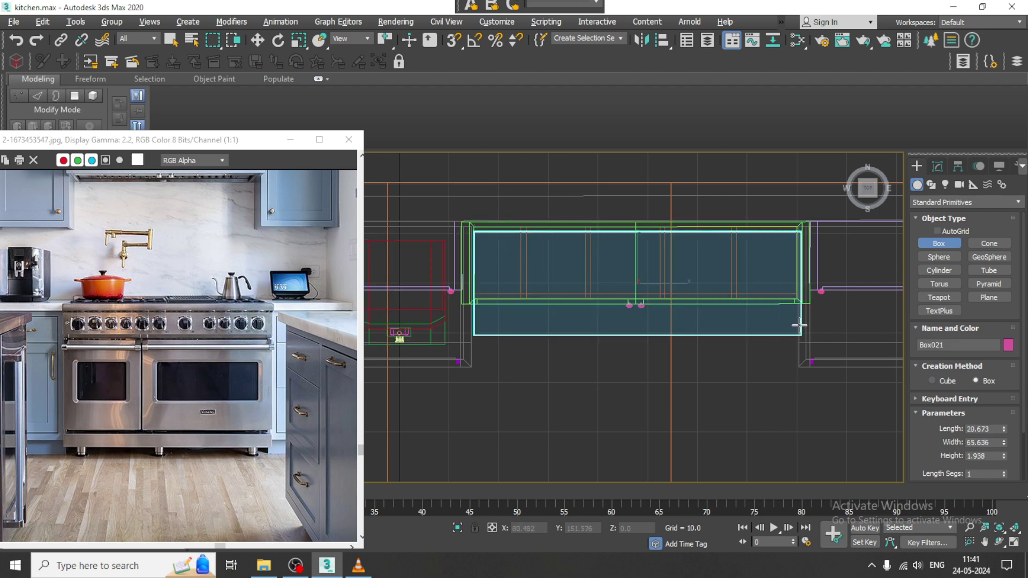
{"action": "left_click", "coordinate": [800, 324]}
Raise the box along Z to about 38.2, level with the neighbouring countertops.
{"action": "key", "text": "w"}
{"action": "key", "text": "alt+w"}
{"action": "right_click", "coordinate": [750, 364]}
{"action": "key", "text": "alt+w"}
{"action": "middle_click_drag", "start_coordinate": [697, 354], "coordinate": [560, 373], "text": "alt"}
{"action": "scroll", "coordinate": [533, 364], "scroll_direction": "up", "scroll_amount": 2}
{"action": "scroll", "coordinate": [574, 397], "scroll_direction": "up", "scroll_amount": 4}
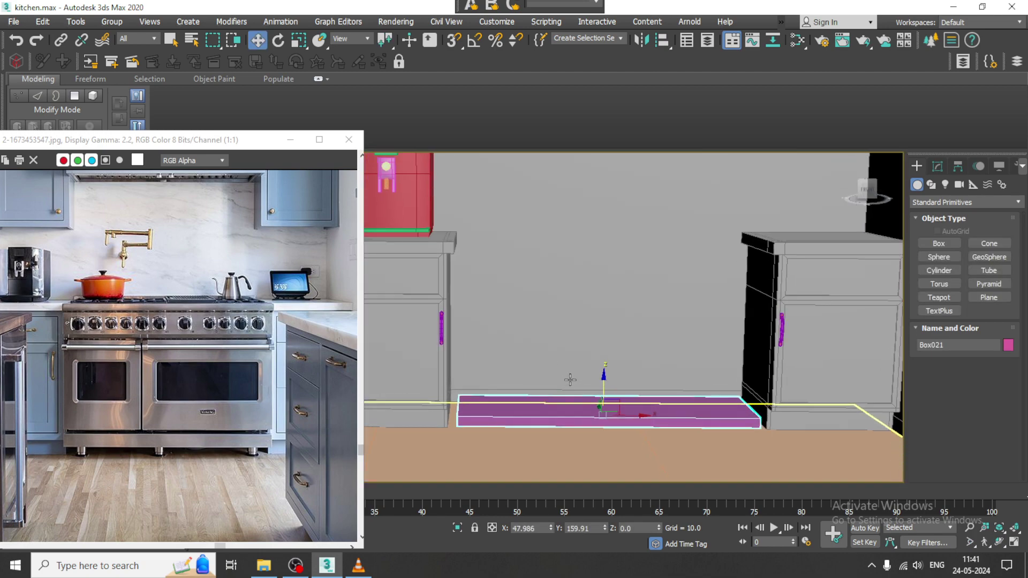
{"action": "left_click_drag", "start_coordinate": [607, 384], "coordinate": [583, 214]}
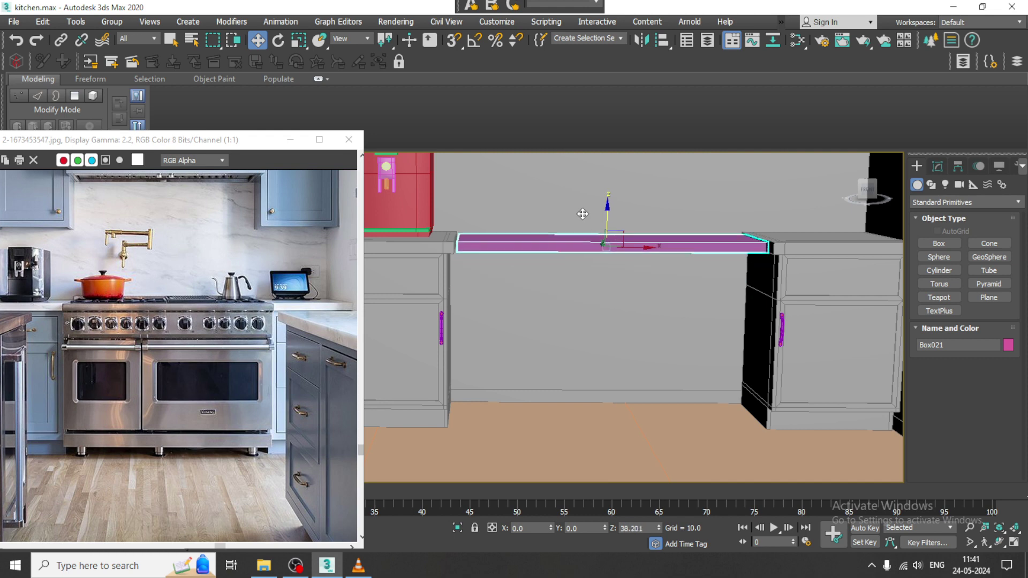
{"action": "middle_click_drag", "start_coordinate": [582, 214], "coordinate": [528, 251], "text": "alt"}
Convert the box to Editable Poly and move its left-end vertices along X to about 14.31, towards the coffee machine's cabinet.
{"action": "right_click", "coordinate": [526, 253]}
{"action": "mouse_move", "coordinate": [583, 393]}
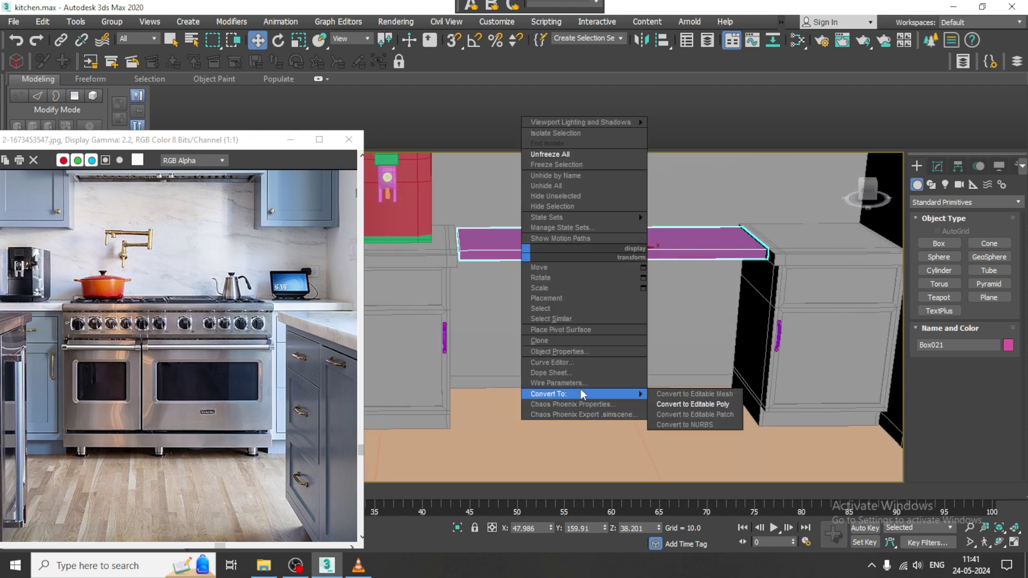
{"action": "left_click", "coordinate": [721, 405]}
{"action": "key", "text": "1"}
{"action": "left_click_drag", "start_coordinate": [436, 188], "coordinate": [545, 306]}
{"action": "middle_click_drag", "start_coordinate": [505, 239], "coordinate": [498, 249], "text": "alt"}
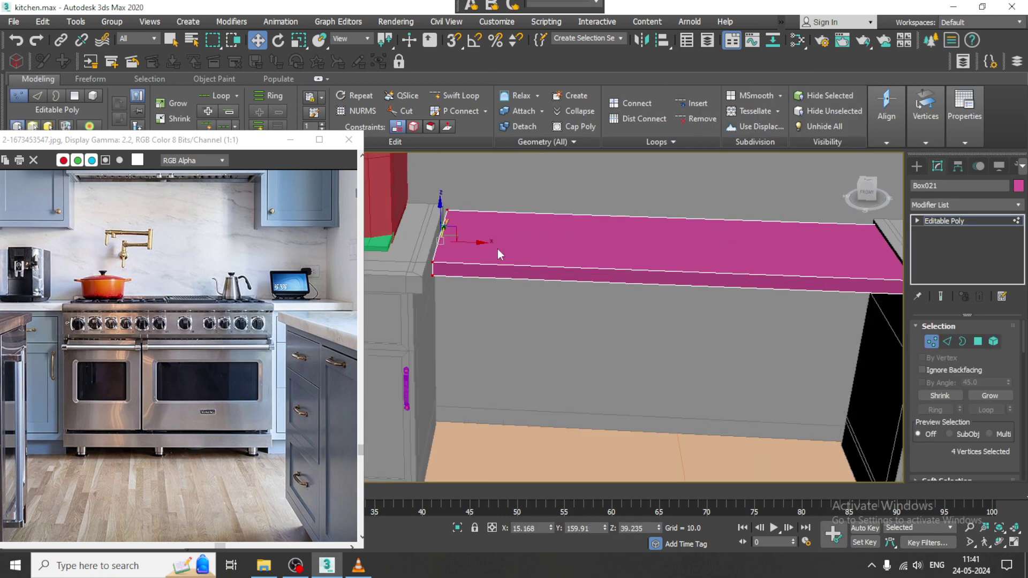
{"action": "left_click_drag", "start_coordinate": [476, 242], "coordinate": [468, 241]}
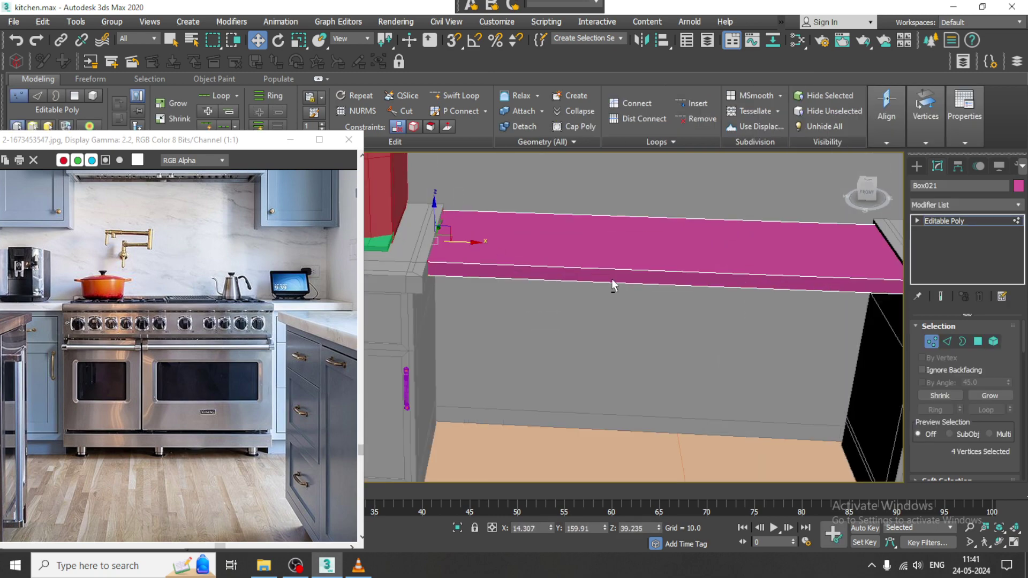
In the Top view, move the slab's front vertices forward along Y towards the front of the adjacent cabinets.
{"action": "middle_click_drag", "start_coordinate": [612, 280], "coordinate": [622, 335], "text": "alt"}
{"action": "middle_click_drag", "start_coordinate": [705, 277], "coordinate": [619, 298]}
{"action": "key", "text": "alt+w"}
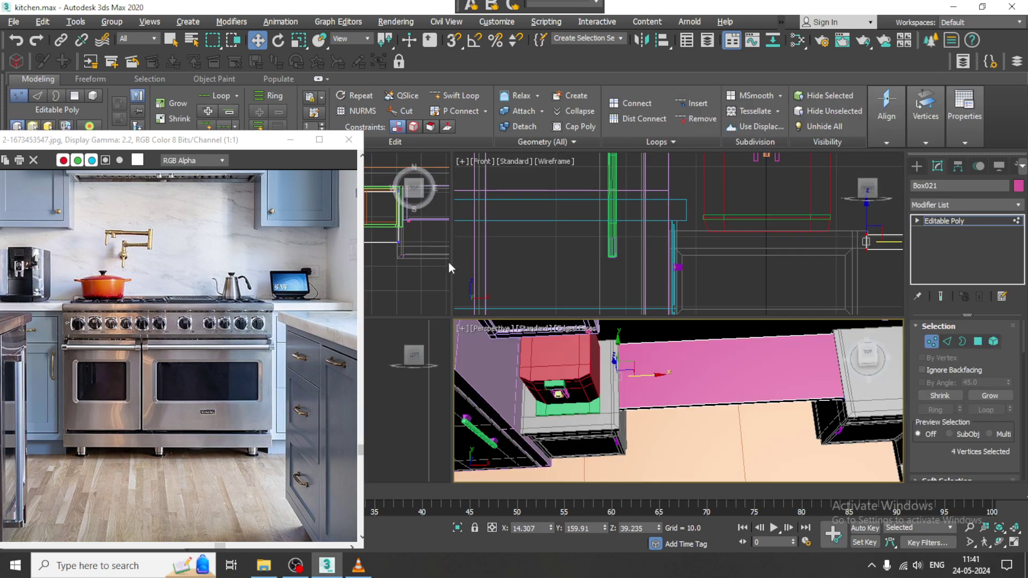
{"action": "right_click", "coordinate": [448, 262]}
{"action": "key", "text": "alt+w"}
{"action": "scroll", "coordinate": [526, 317], "scroll_direction": "down", "scroll_amount": 3}
{"action": "scroll", "coordinate": [586, 319], "scroll_direction": "up", "scroll_amount": 3}
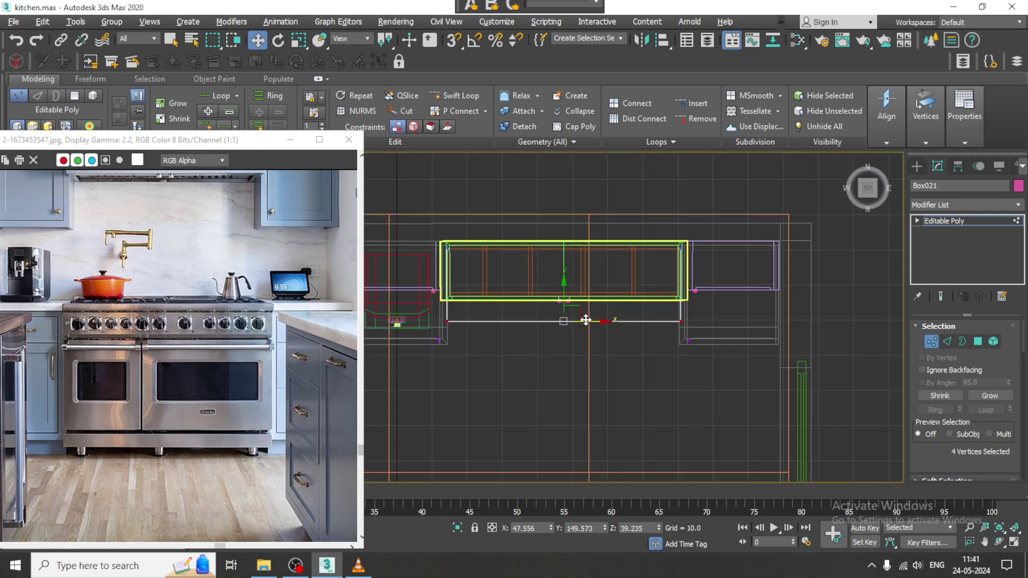
{"action": "left_click_drag", "start_coordinate": [565, 291], "coordinate": [573, 320]}
Pull the slab's right-end vertices slightly inward along X and place the left-end vertices at about X 14.51 to fit between the cabinets.
{"action": "key", "text": "alt+w"}
{"action": "right_click", "coordinate": [686, 419]}
{"action": "key", "text": "alt+w"}
{"action": "middle_click_drag", "start_coordinate": [670, 370], "coordinate": [645, 320], "text": "alt"}
{"action": "left_click_drag", "start_coordinate": [708, 337], "coordinate": [824, 395]}
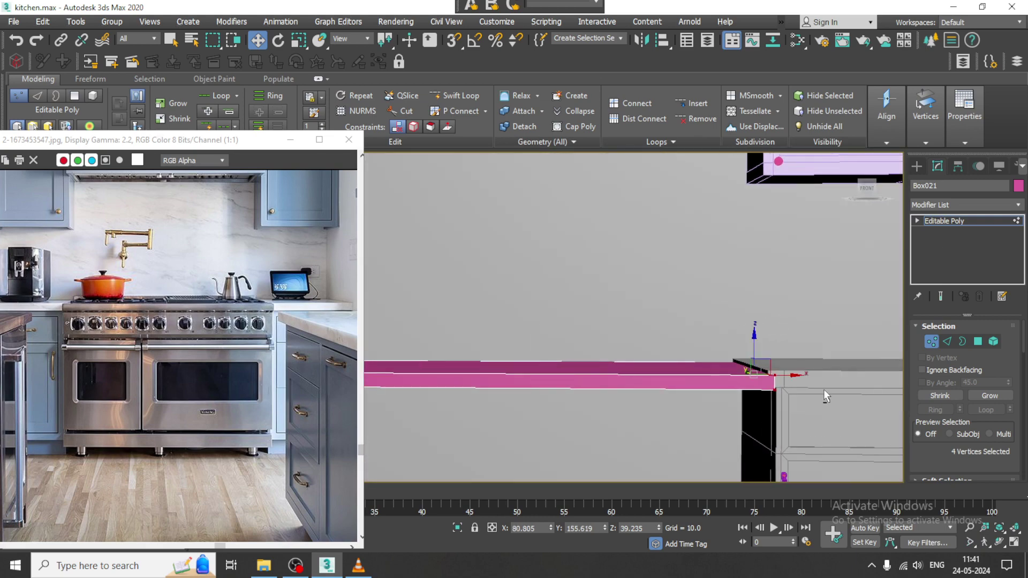
{"action": "middle_click_drag", "start_coordinate": [824, 390], "coordinate": [798, 386], "text": "alt"}
{"action": "left_click_drag", "start_coordinate": [780, 376], "coordinate": [769, 376]}
{"action": "middle_click_drag", "start_coordinate": [557, 350], "coordinate": [699, 352]}
{"action": "left_click_drag", "start_coordinate": [404, 322], "coordinate": [466, 373]}
Select the slab's rear vertices in wireframe display and move them back along Y to about 172.5, towards the wall.
{"action": "middle_click_drag", "start_coordinate": [675, 371], "coordinate": [676, 433], "text": "alt"}
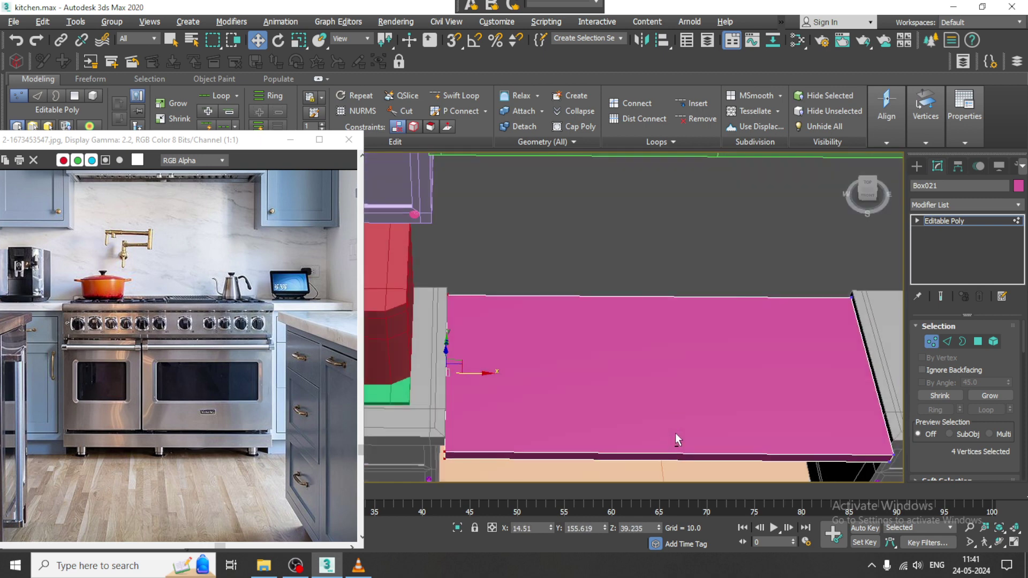
{"action": "key", "text": "F3"}
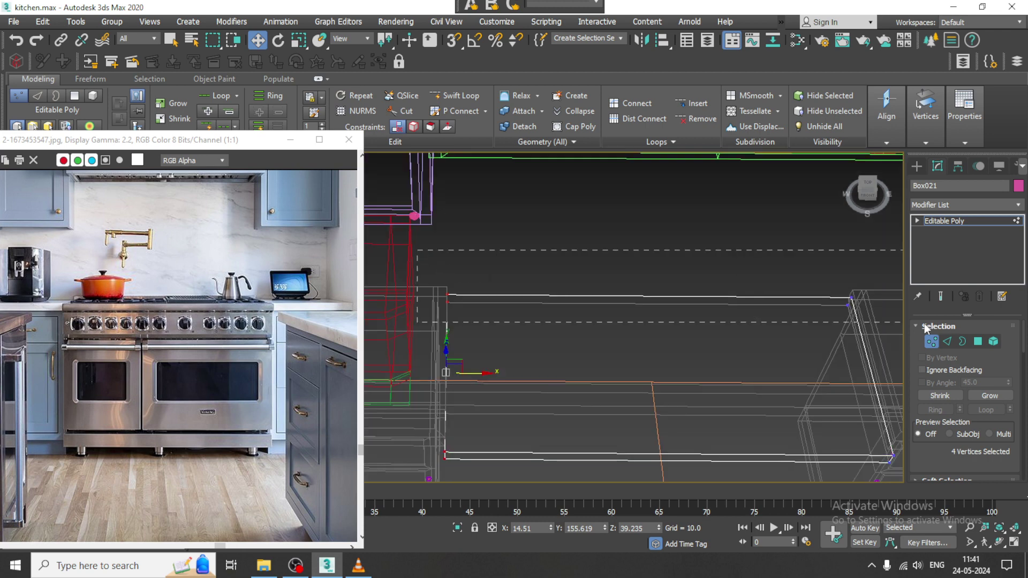
{"action": "left_click_drag", "start_coordinate": [926, 329], "coordinate": [926, 328]}
{"action": "mouse_move", "coordinate": [640, 273]}
{"action": "left_mouse_down"}
{"action": "mouse_move", "coordinate": [632, 264]}
{"action": "mouse_move", "coordinate": [638, 274]}
{"action": "mouse_move", "coordinate": [642, 260]}
{"action": "mouse_move", "coordinate": [650, 269]}
{"action": "left_mouse_up"}
{"action": "key", "text": "F3"}
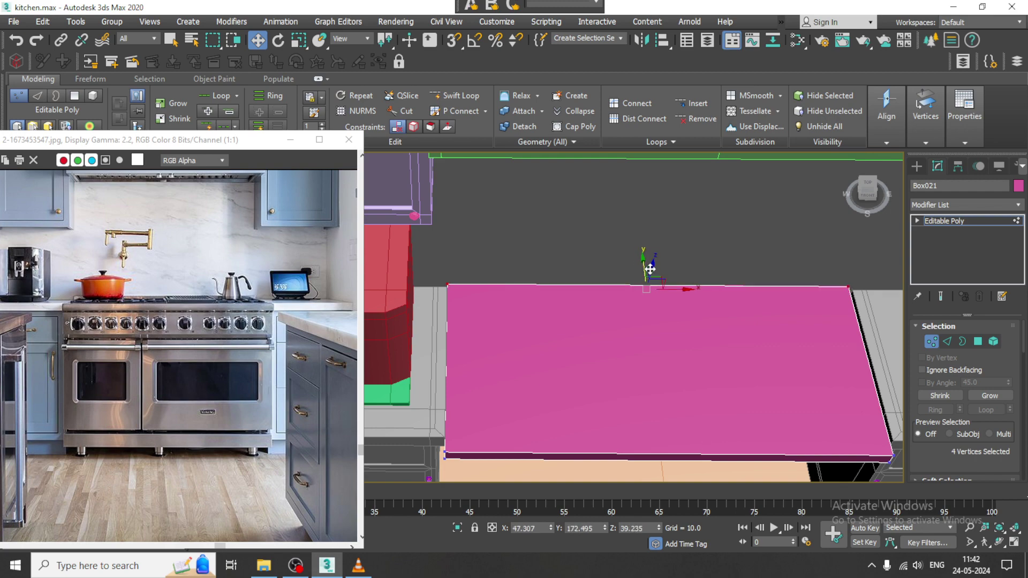
{"action": "scroll", "coordinate": [649, 269], "scroll_direction": "down", "scroll_amount": 3}
{"action": "middle_click_drag", "start_coordinate": [649, 269], "coordinate": [679, 325], "text": "alt"}
{"action": "scroll", "coordinate": [680, 324], "scroll_direction": "up", "scroll_amount": 3}
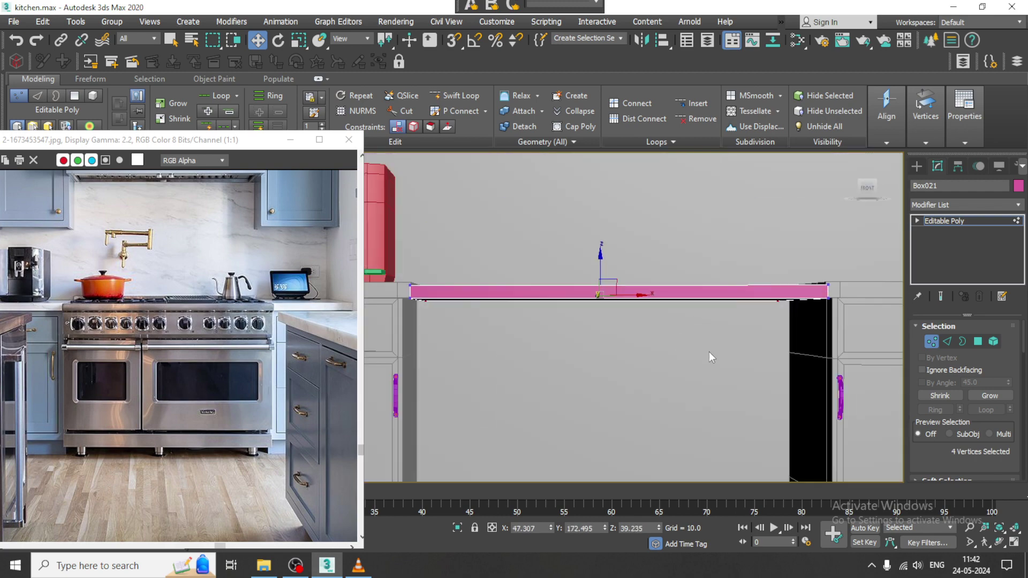
Select the slab's top polygon and raise it slightly along Z to match the countertop height.
{"action": "left_click", "coordinate": [978, 342]}
{"action": "key", "text": "p"}
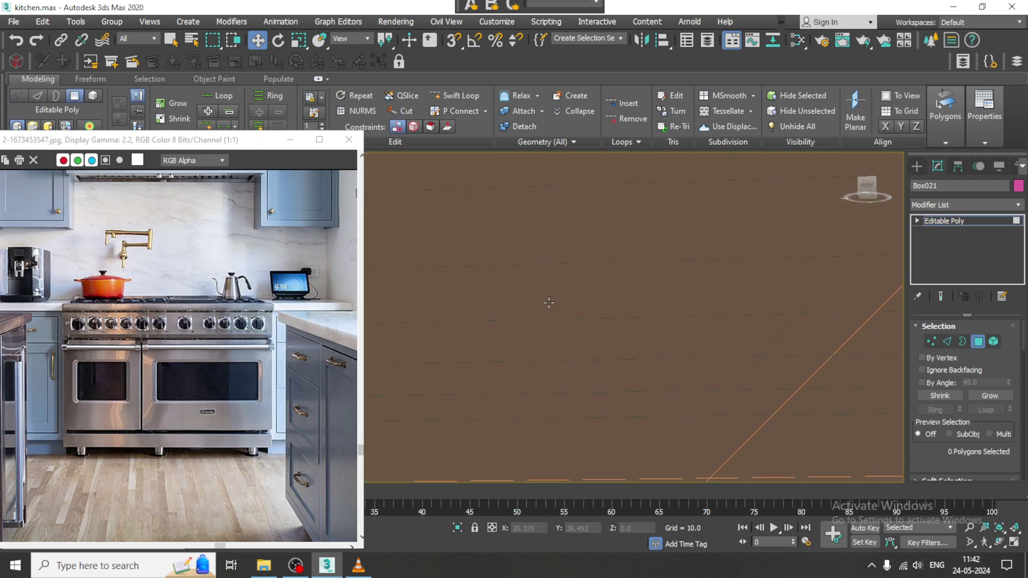
{"action": "left_click", "coordinate": [562, 305]}
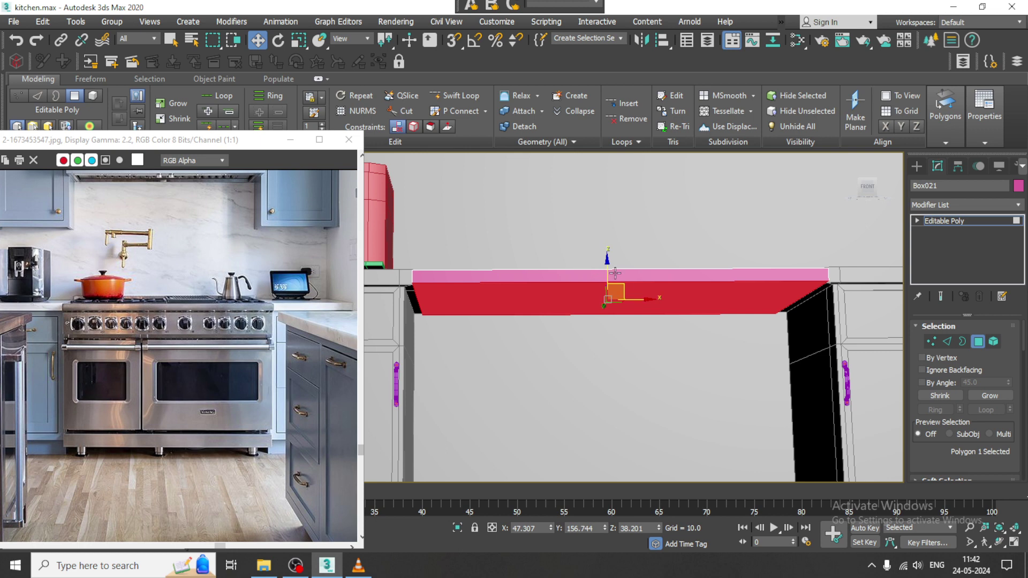
{"action": "middle_click_drag", "start_coordinate": [615, 273], "coordinate": [582, 231], "text": "alt"}
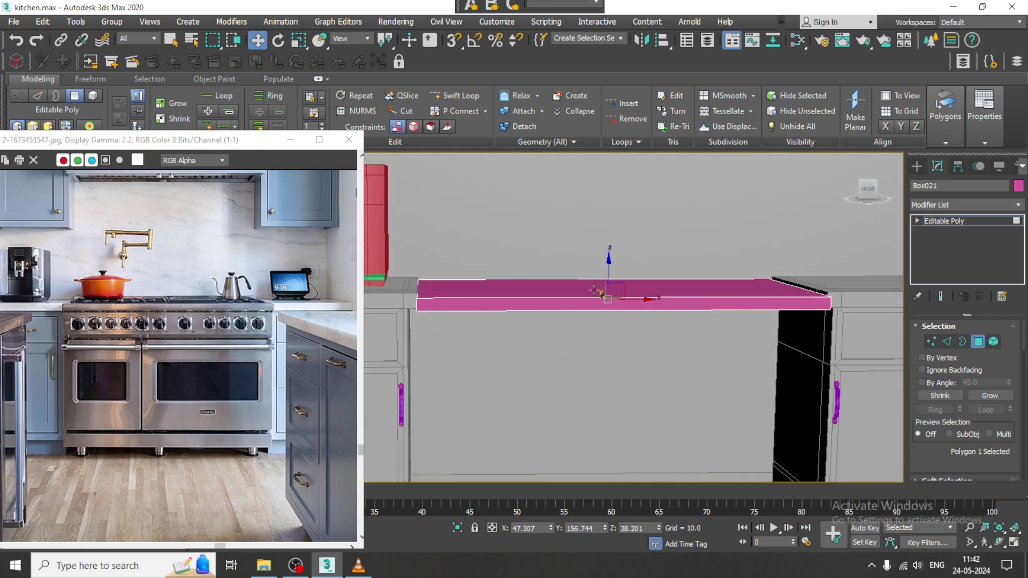
{"action": "left_click", "coordinate": [694, 289]}
{"action": "left_click_drag", "start_coordinate": [609, 259], "coordinate": [608, 256]}
Connect the slab's four vertical corner edges with 2 segments and adjust the pinch between the new loops.
{"action": "left_click", "coordinate": [948, 341]}
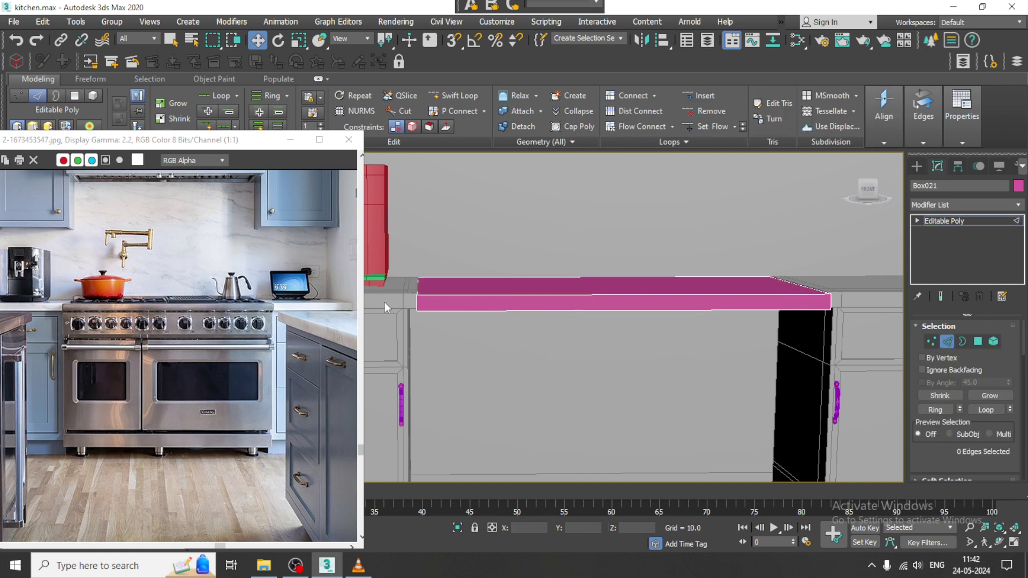
{"action": "double_click", "coordinate": [416, 303]}
{"action": "scroll", "coordinate": [417, 304], "scroll_direction": "up", "scroll_amount": 2}
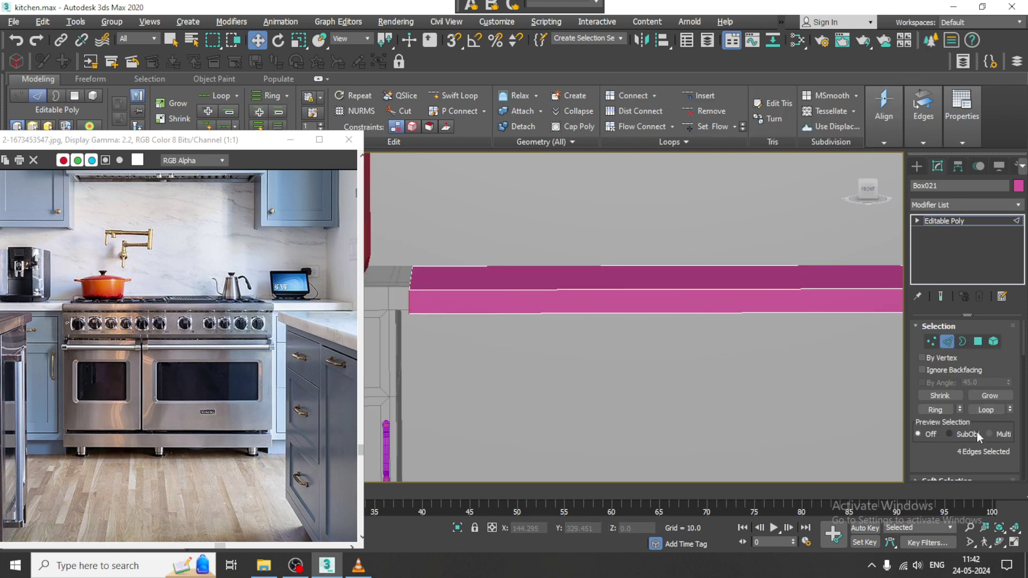
{"action": "left_click_drag", "start_coordinate": [945, 466], "coordinate": [942, 434]}
{"action": "scroll", "coordinate": [943, 434], "scroll_direction": "down", "scroll_amount": 2}
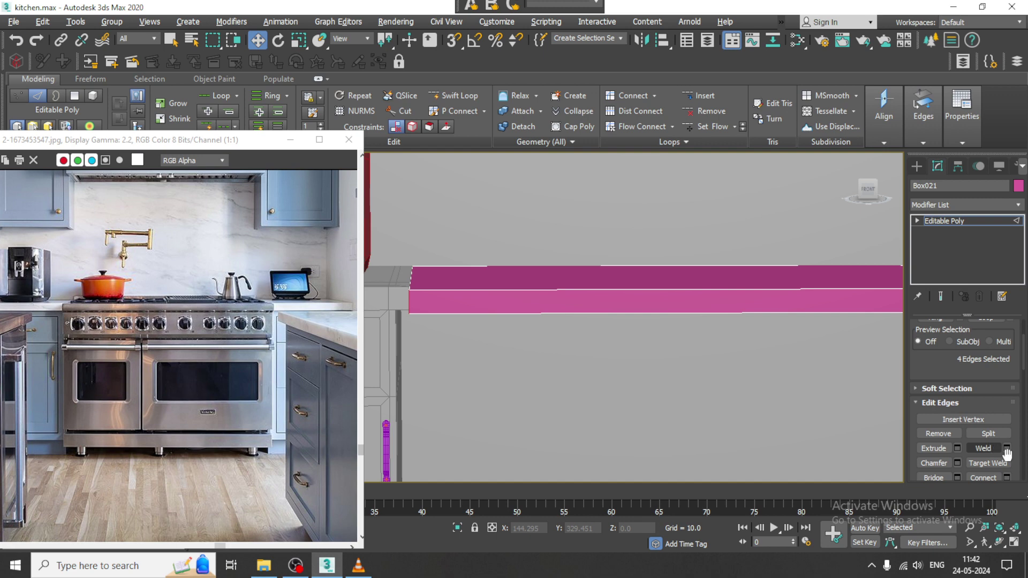
{"action": "left_click", "coordinate": [1007, 478]}
{"action": "left_click", "coordinate": [462, 324]}
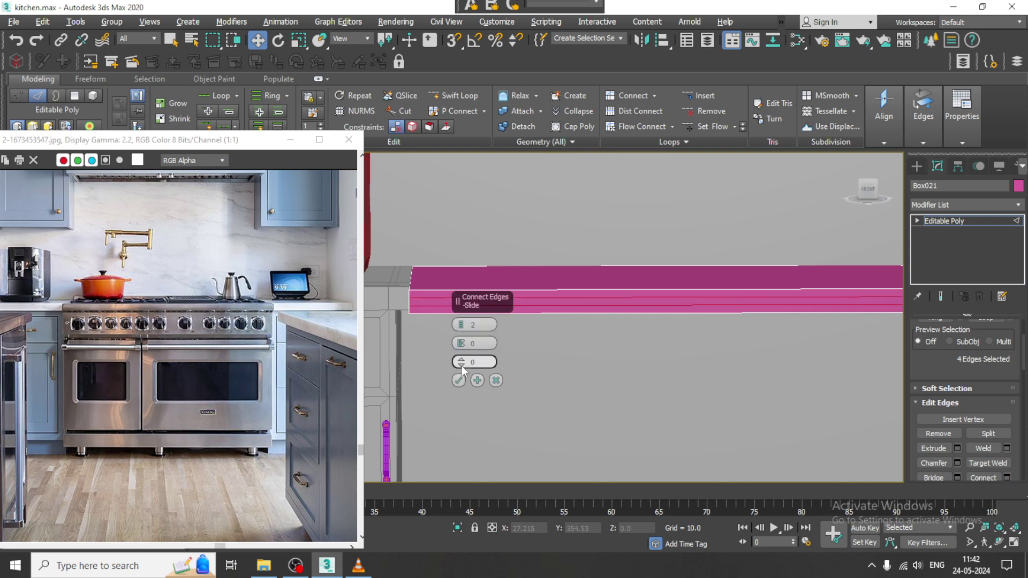
{"action": "left_click_drag", "start_coordinate": [462, 343], "coordinate": [461, 331]}
{"action": "left_click", "coordinate": [459, 381]}
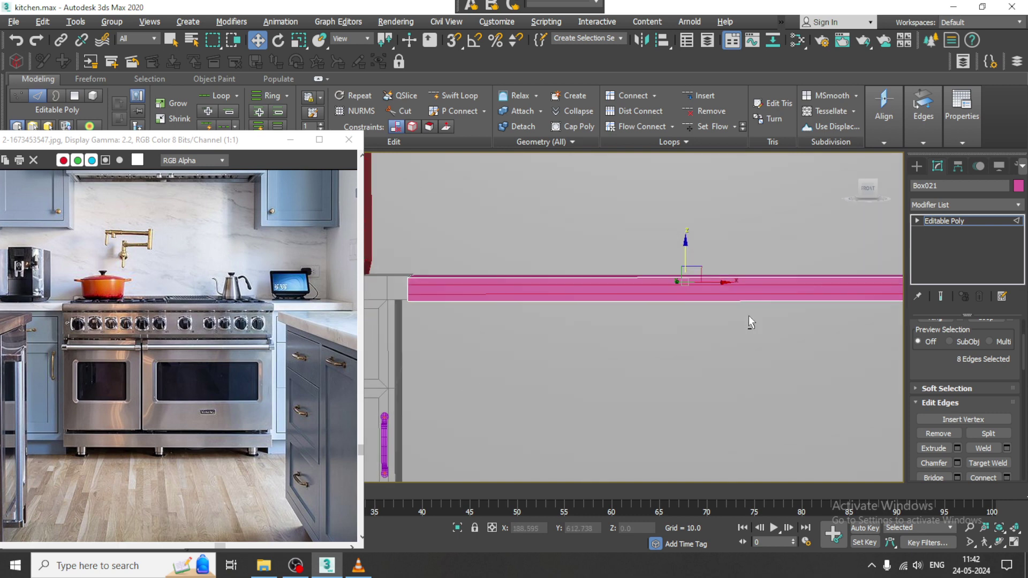
{"action": "key", "text": "4"}
{"action": "left_click", "coordinate": [624, 292]}
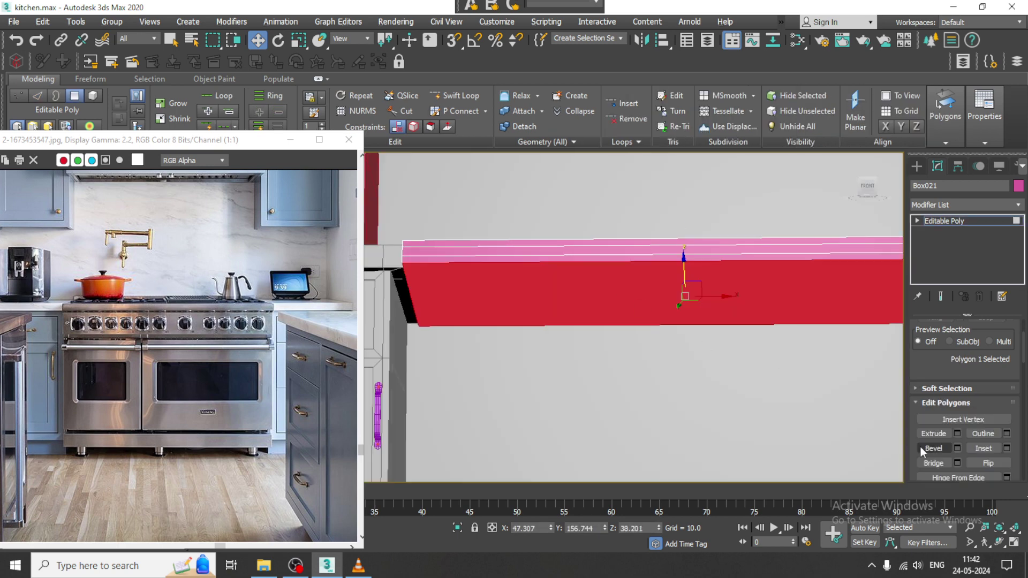
{"action": "left_click", "coordinate": [957, 433]}
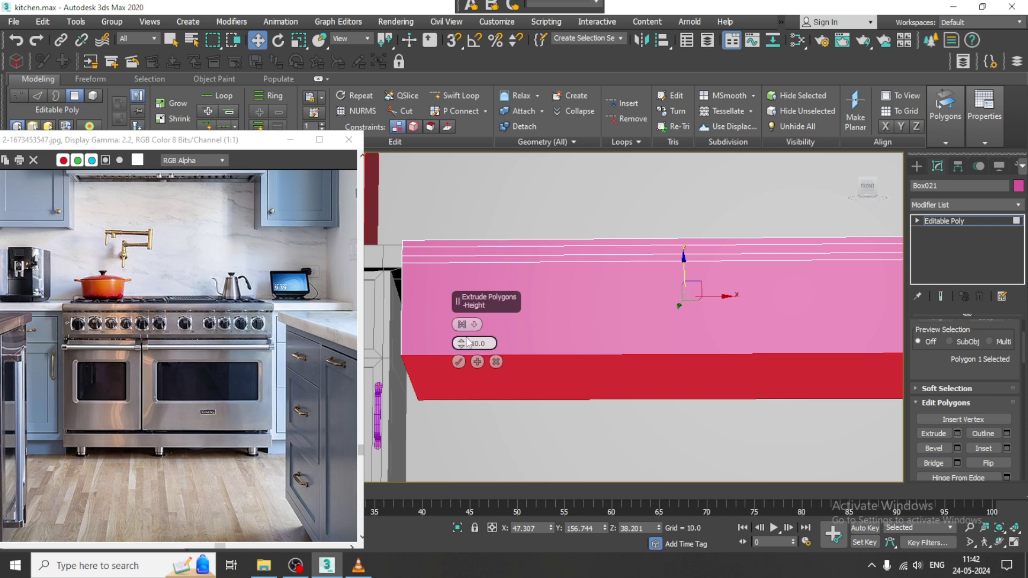
{"action": "left_click_drag", "start_coordinate": [462, 347], "coordinate": [494, 383]}
{"action": "left_click", "coordinate": [496, 363]}
Select the two middle edge loops around the slab and scale them uniformly to 103% to round out its rim.
{"action": "middle_click_drag", "start_coordinate": [527, 271], "coordinate": [491, 313], "text": "alt"}
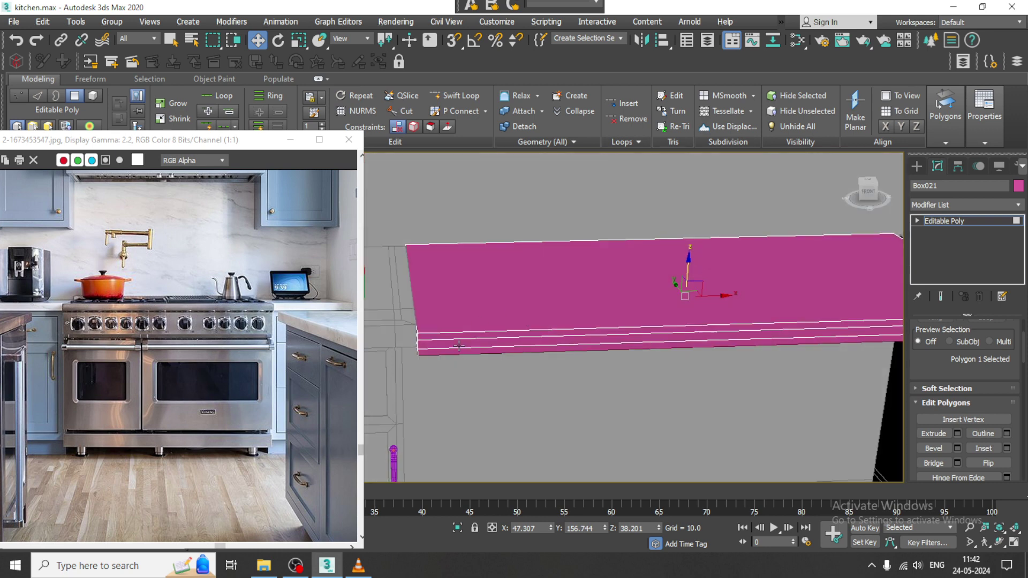
{"action": "left_click", "coordinate": [456, 340]}
{"action": "key", "text": "2"}
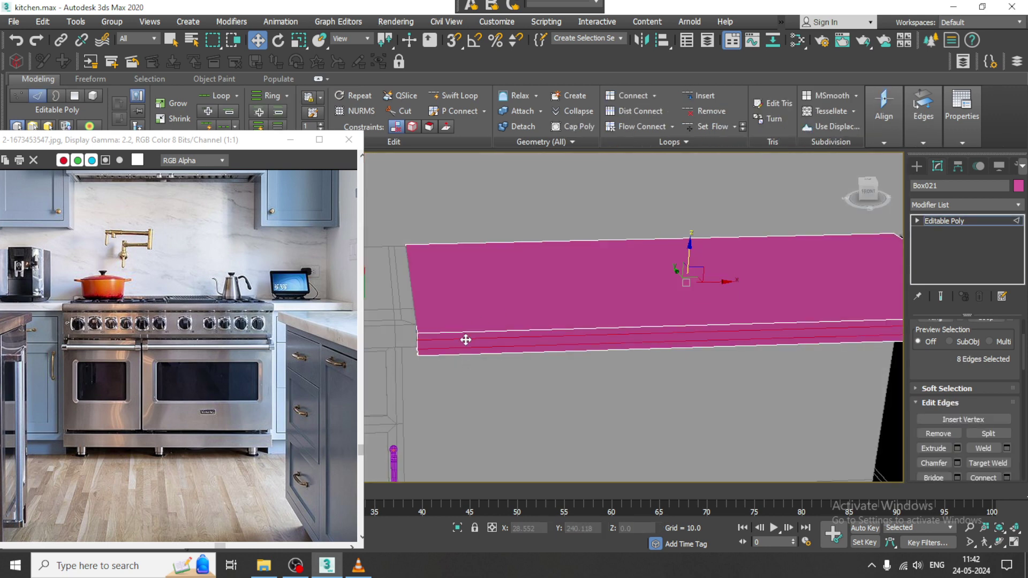
{"action": "middle_click_drag", "start_coordinate": [466, 340], "coordinate": [675, 294], "text": "alt"}
{"action": "key", "text": "r"}
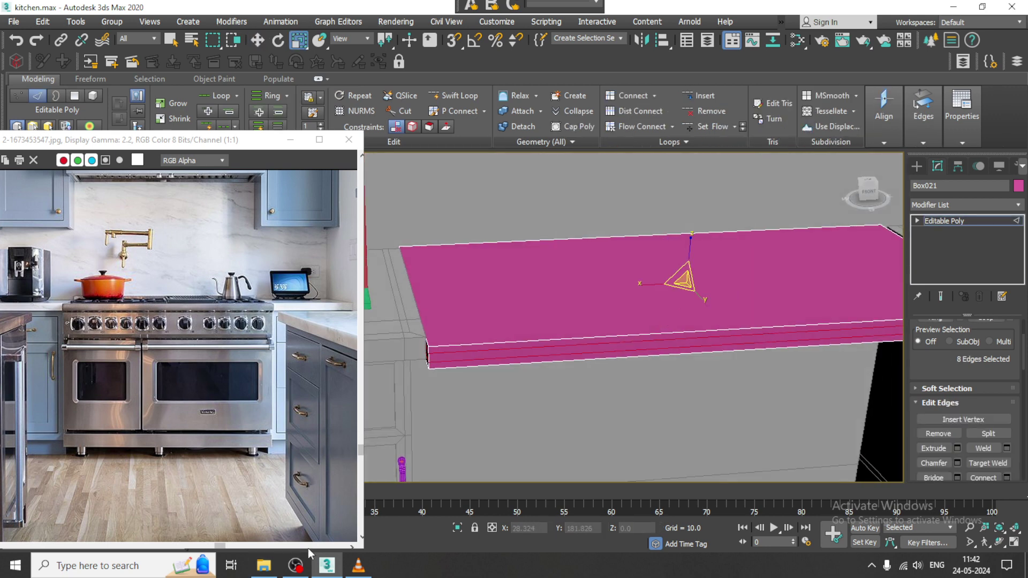
{"action": "left_click", "coordinate": [295, 565]}
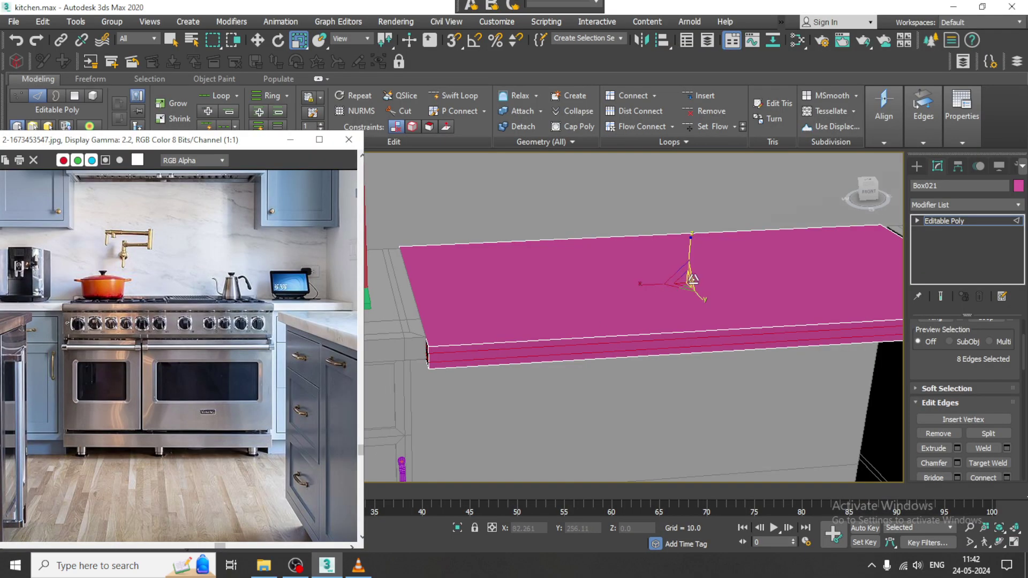
{"action": "left_click_drag", "start_coordinate": [692, 279], "coordinate": [685, 280]}
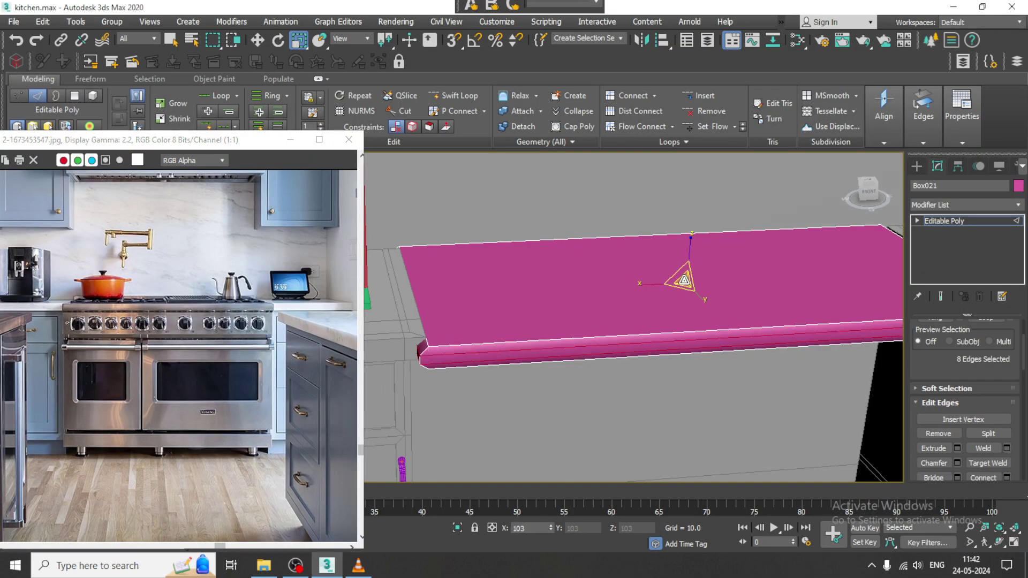
{"action": "scroll", "coordinate": [685, 280], "scroll_direction": "down", "scroll_amount": 2}
Extrude the slab's bottom polygon by 0.671 to add a thin lip below the rim.
{"action": "middle_click_drag", "start_coordinate": [684, 300], "coordinate": [661, 250], "text": "alt"}
{"action": "key", "text": "w"}
{"action": "key", "text": "1"}
{"action": "left_click_drag", "start_coordinate": [446, 240], "coordinate": [511, 289]}
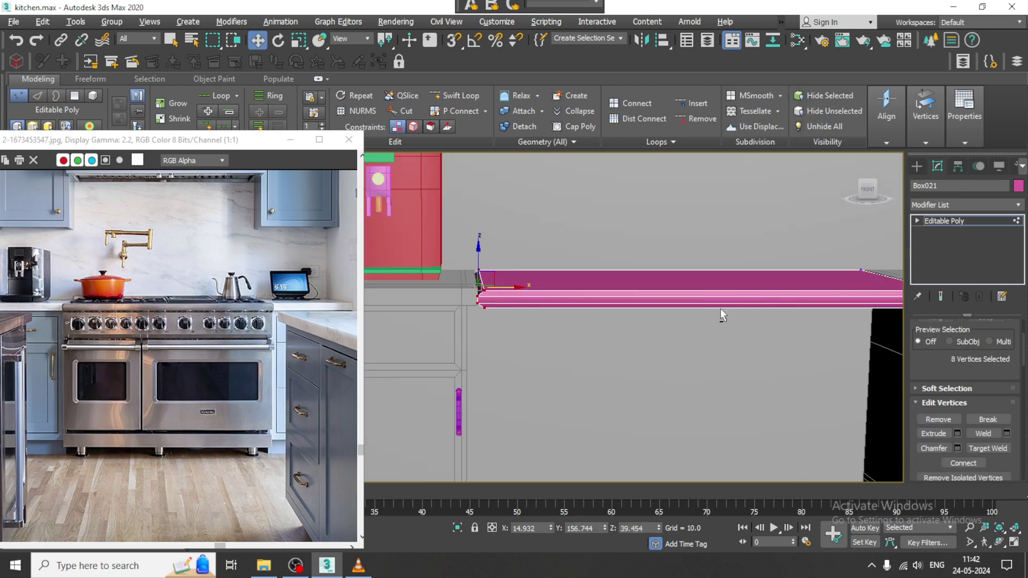
{"action": "middle_click_drag", "start_coordinate": [721, 315], "coordinate": [830, 433], "text": "alt"}
{"action": "key", "text": "4"}
{"action": "left_click", "coordinate": [619, 316]}
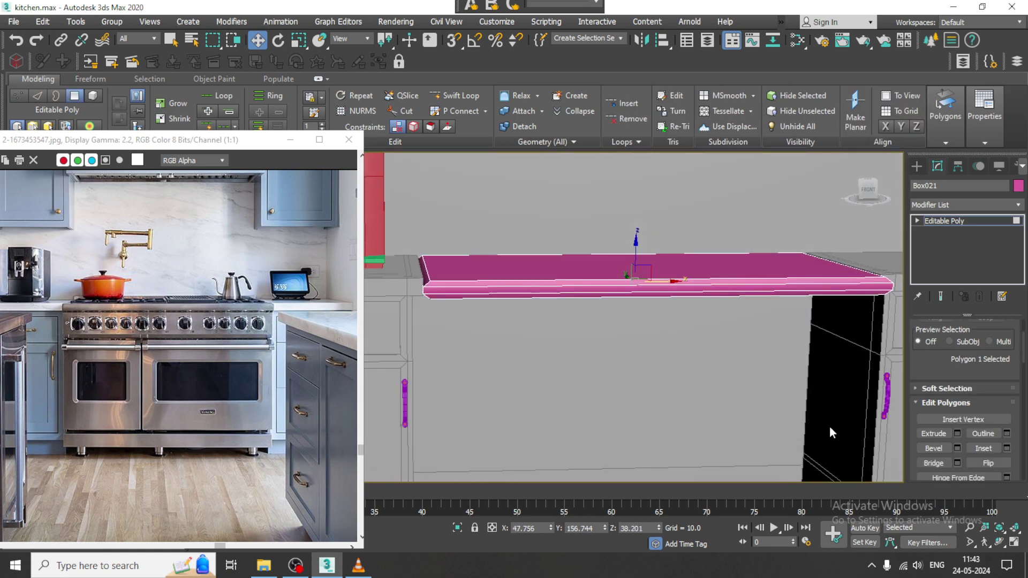
{"action": "left_click", "coordinate": [958, 434]}
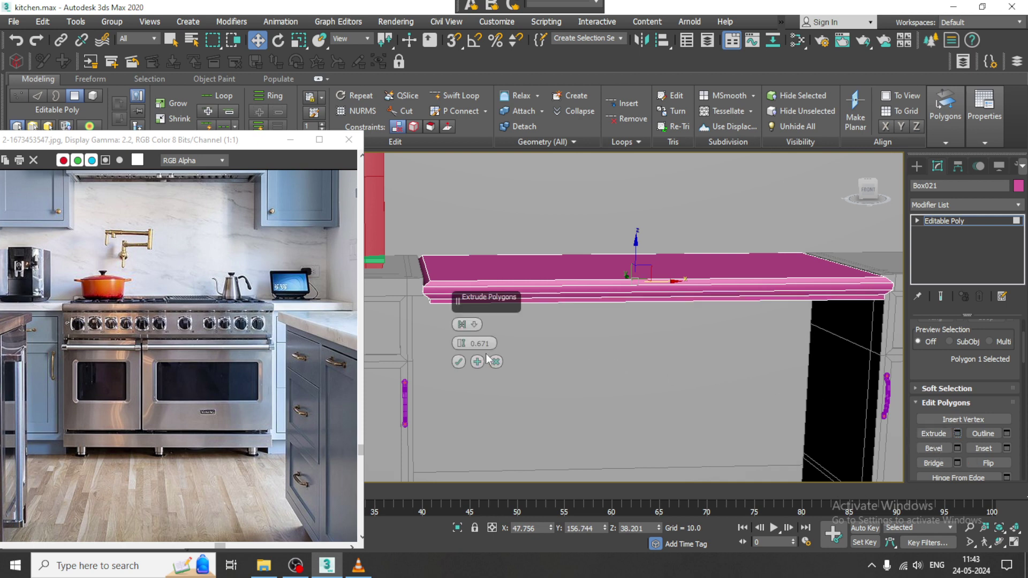
{"action": "left_click", "coordinate": [460, 360]}
Select the slab's left-end vertices and adjust them along X against the left base cabinet.
{"action": "middle_click_drag", "start_coordinate": [565, 332], "coordinate": [577, 300], "text": "alt"}
{"action": "key", "text": "1"}
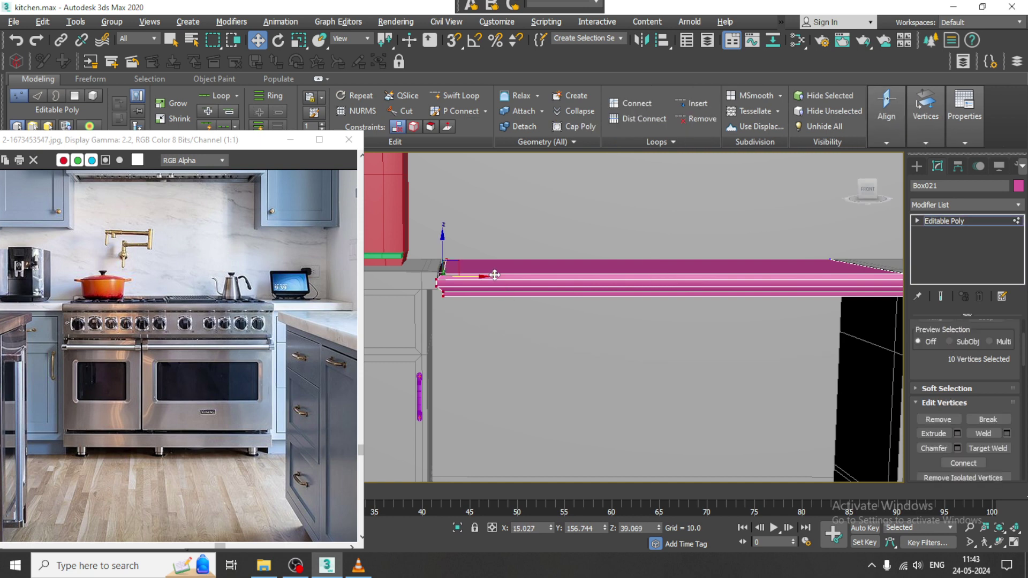
{"action": "mouse_move", "coordinate": [495, 275]}
{"action": "middle_mouse_down"}
{"action": "mouse_move", "coordinate": [519, 277]}
{"action": "mouse_move", "coordinate": [515, 271]}
{"action": "middle_mouse_up"}
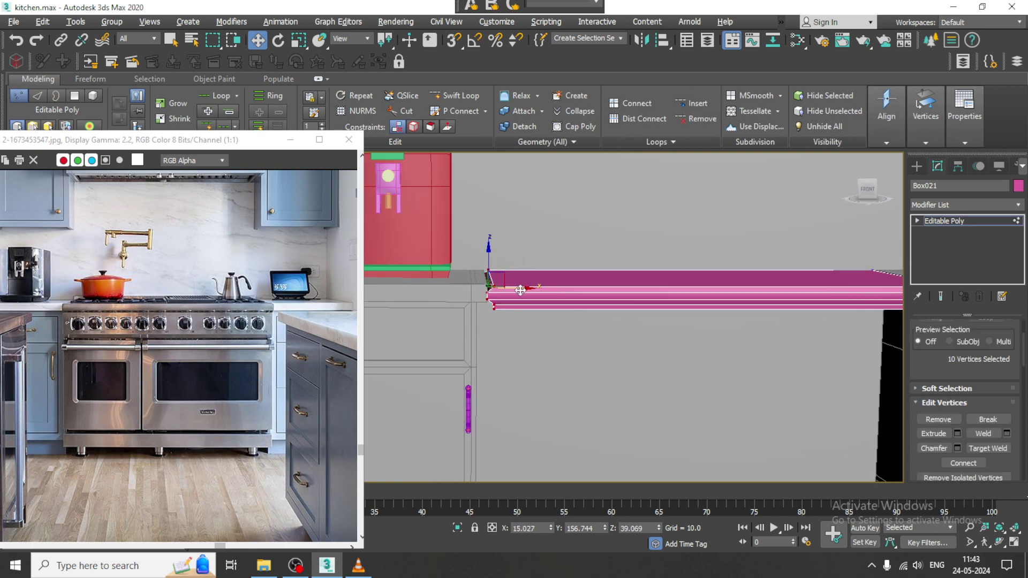
{"action": "left_click_drag", "start_coordinate": [519, 289], "coordinate": [512, 288]}
{"action": "middle_click_drag", "start_coordinate": [567, 310], "coordinate": [566, 297], "text": "alt"}
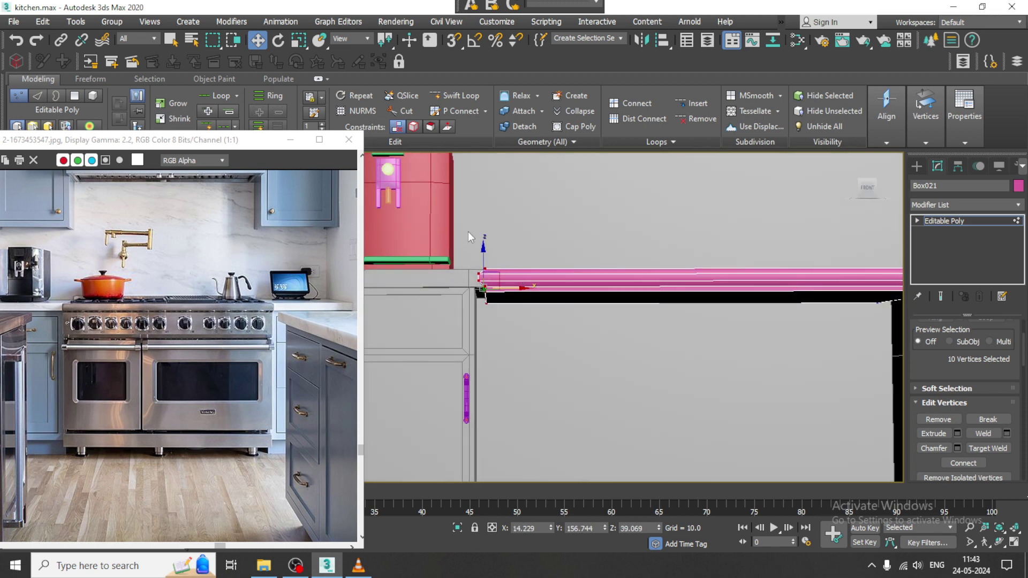
{"action": "key", "text": "f"}
{"action": "scroll", "coordinate": [506, 302], "scroll_direction": "up", "scroll_amount": 2}
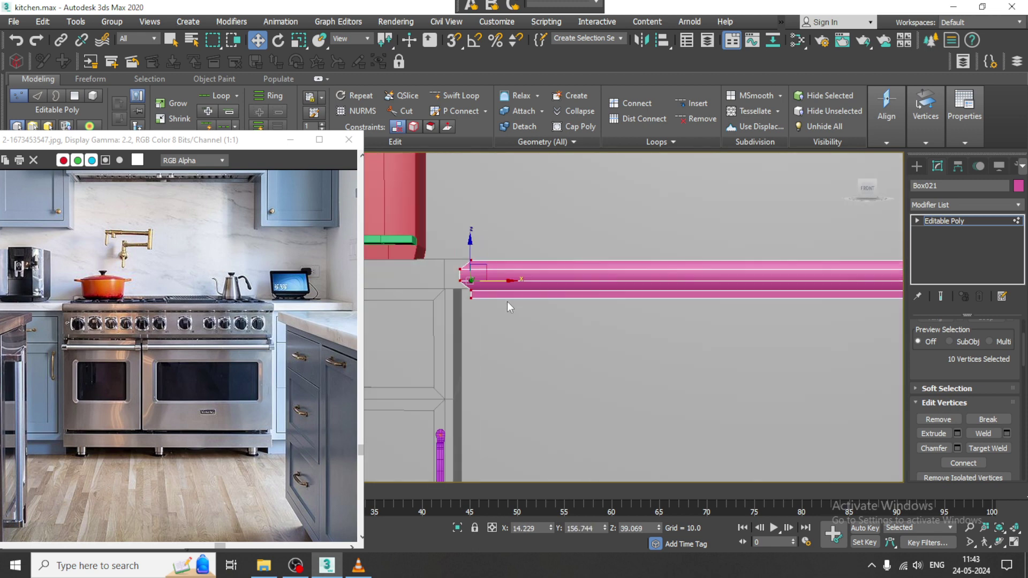
{"action": "key", "text": "r"}
{"action": "mouse_move", "coordinate": [517, 282]}
{"action": "left_mouse_down"}
{"action": "mouse_move", "coordinate": [478, 277]}
{"action": "mouse_move", "coordinate": [516, 282]}
{"action": "left_mouse_up"}
{"action": "key", "text": "w"}
{"action": "left_click", "coordinate": [970, 221]}
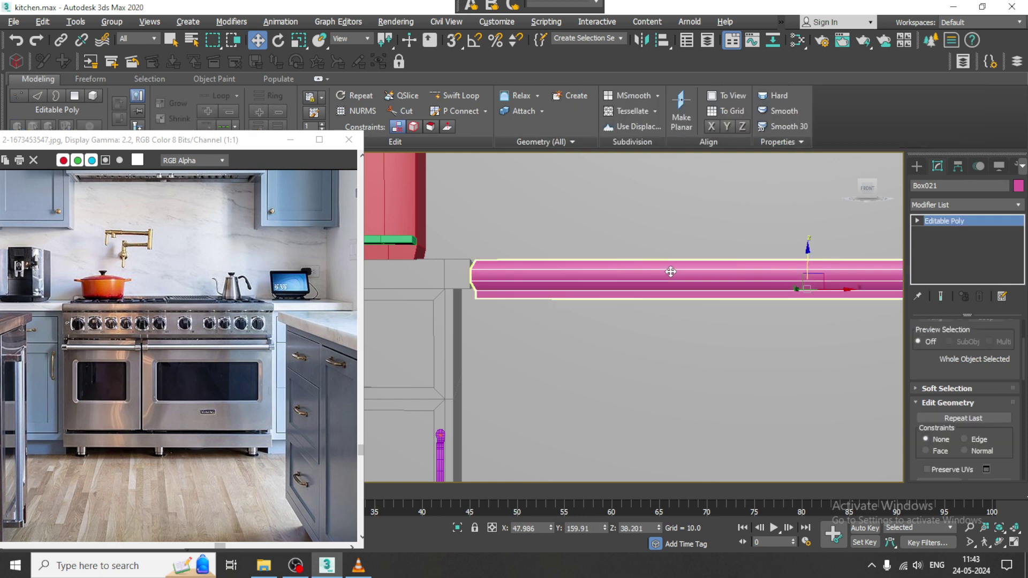
Move the left cabinet's countertop edge vertices beside the stove away from it along X to about 13.389.
{"action": "middle_click_drag", "start_coordinate": [670, 273], "coordinate": [659, 292], "text": "alt"}
{"action": "left_click", "coordinate": [468, 283]}
{"action": "middle_click_drag", "start_coordinate": [477, 284], "coordinate": [501, 290]}
{"action": "key", "text": "1"}
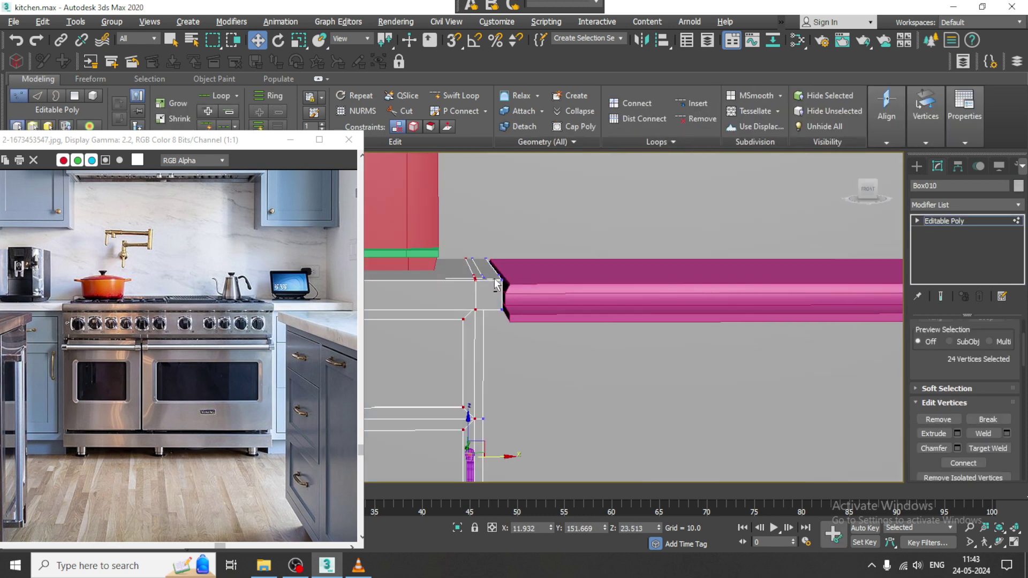
{"action": "scroll", "coordinate": [493, 279], "scroll_direction": "down", "scroll_amount": 1}
{"action": "left_click_drag", "start_coordinate": [492, 256], "coordinate": [515, 287]}
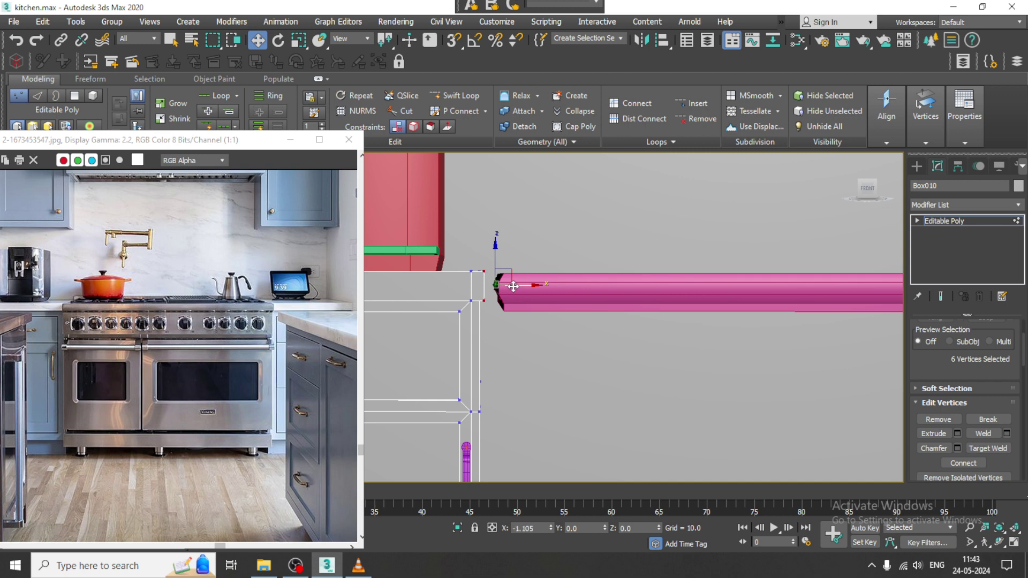
{"action": "middle_click_drag", "start_coordinate": [513, 286], "coordinate": [558, 294], "text": "alt"}
Move the slab's left-end vertices outward along X to close the gap to the left cabinet's countertop.
{"action": "left_click", "coordinate": [944, 221]}
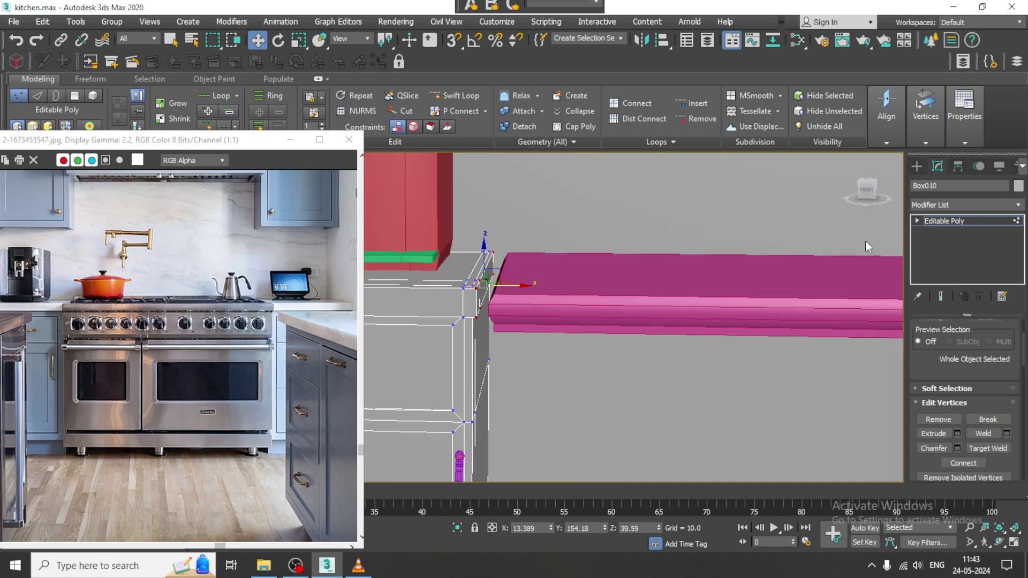
{"action": "left_click", "coordinate": [580, 297]}
{"action": "key", "text": "1"}
{"action": "left_click_drag", "start_coordinate": [529, 288], "coordinate": [516, 286]}
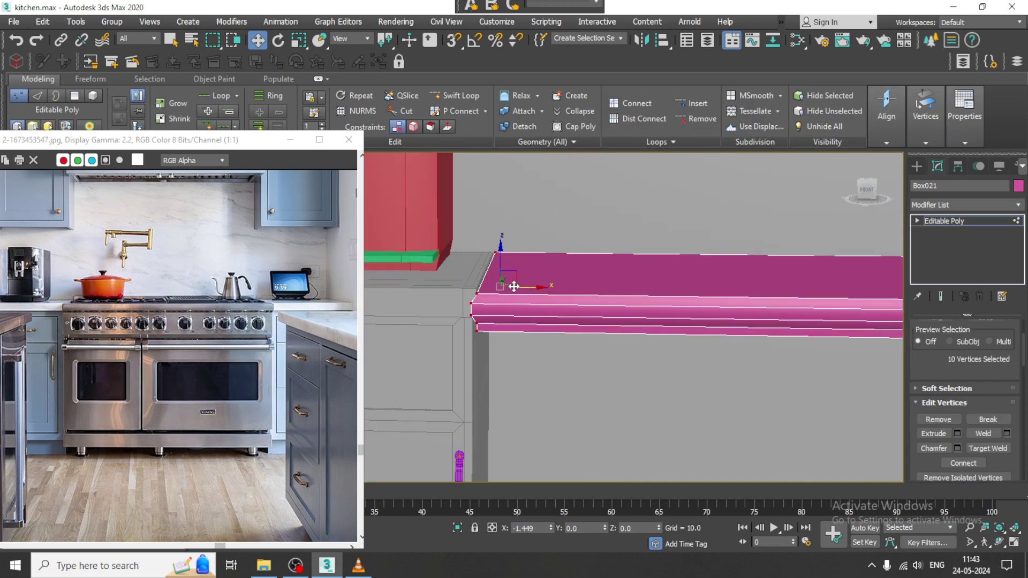
{"action": "middle_click_drag", "start_coordinate": [533, 301], "coordinate": [466, 295], "text": "alt"}
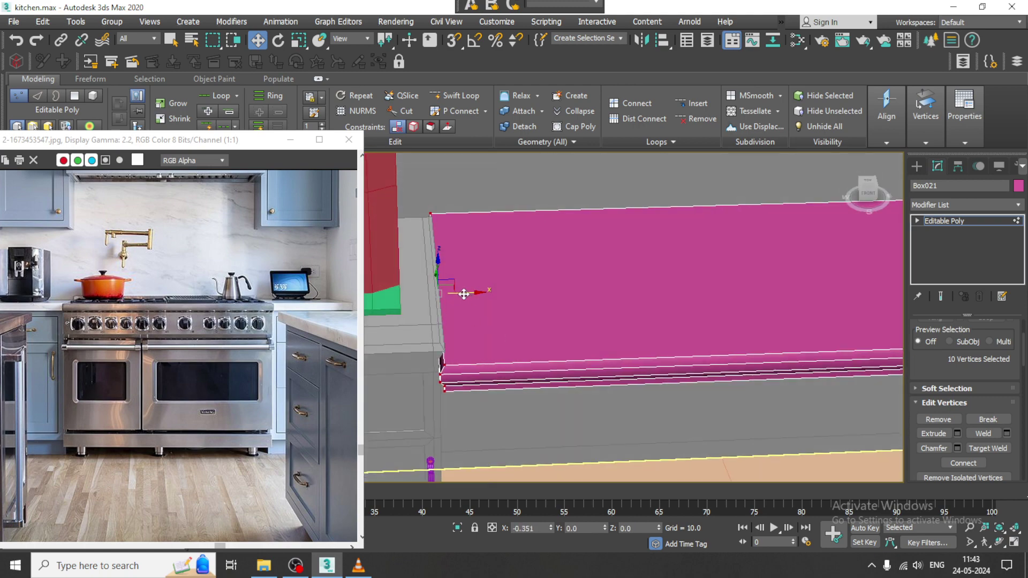
{"action": "scroll", "coordinate": [690, 349], "scroll_direction": "down", "scroll_amount": 5}
{"action": "middle_click_drag", "start_coordinate": [689, 349], "coordinate": [647, 307], "text": "alt"}
{"action": "scroll", "coordinate": [648, 307], "scroll_direction": "up", "scroll_amount": 3}
{"action": "left_click", "coordinate": [994, 224]}
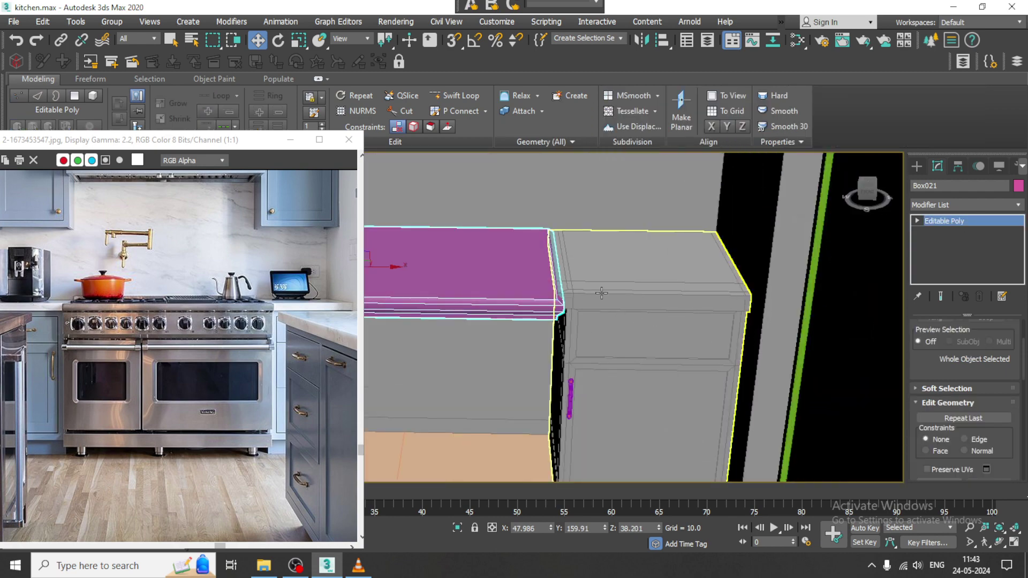
Select the right cabinet's countertop edge vertices beside the stove and move them away from it along X to about 81.917.
{"action": "left_click", "coordinate": [601, 294]}
{"action": "key", "text": "1"}
{"action": "key", "text": "F3"}
{"action": "scroll", "coordinate": [594, 295], "scroll_direction": "up", "scroll_amount": 2}
{"action": "middle_click_drag", "start_coordinate": [592, 295], "coordinate": [604, 273], "text": "alt"}
{"action": "left_click_drag", "start_coordinate": [581, 320], "coordinate": [581, 317]}
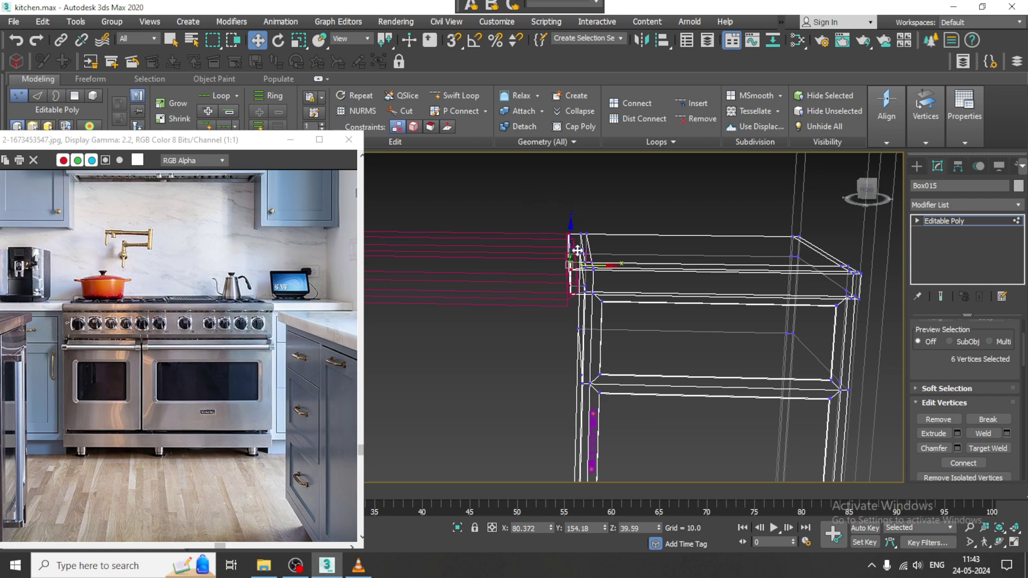
{"action": "scroll", "coordinate": [582, 260], "scroll_direction": "up", "scroll_amount": 3}
{"action": "key", "text": "F3"}
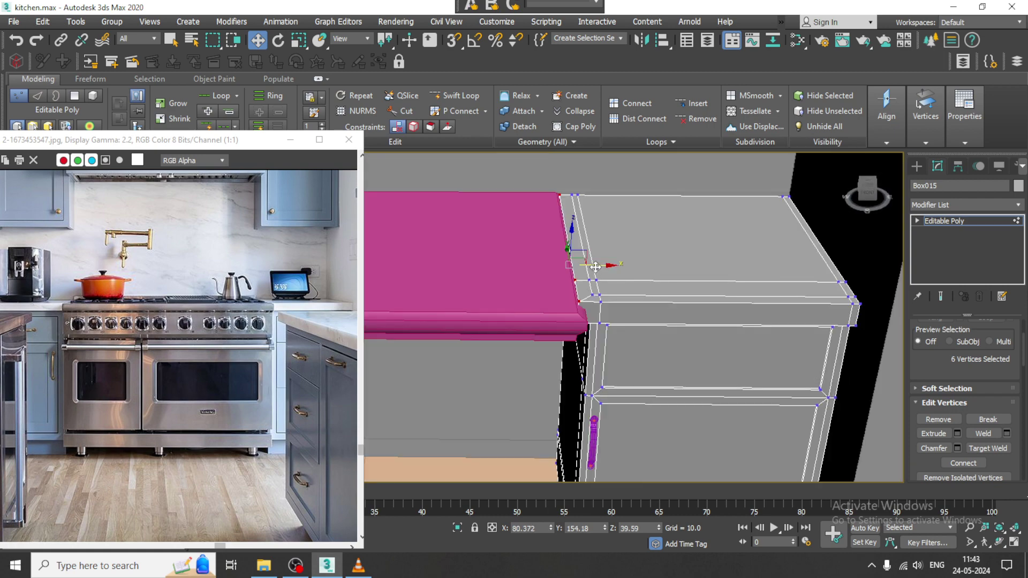
{"action": "left_click_drag", "start_coordinate": [595, 266], "coordinate": [608, 266]}
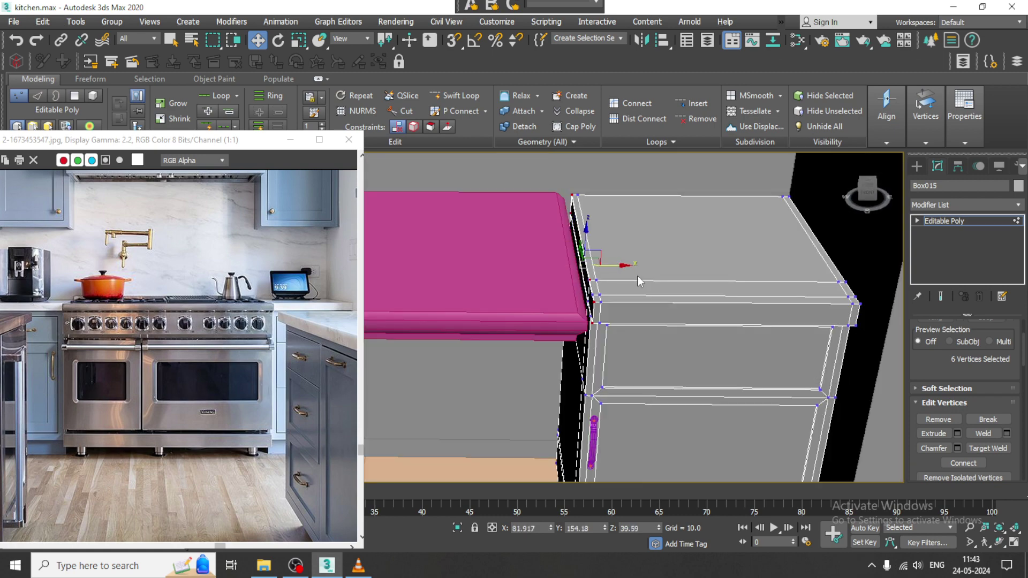
{"action": "middle_click_drag", "start_coordinate": [638, 275], "coordinate": [840, 282], "text": "alt"}
{"action": "left_click", "coordinate": [964, 220]}
Move the slab's right-end vertices outward along X to about 81.755 to meet the right cabinet.
{"action": "middle_click_drag", "start_coordinate": [669, 257], "coordinate": [688, 258], "text": "alt"}
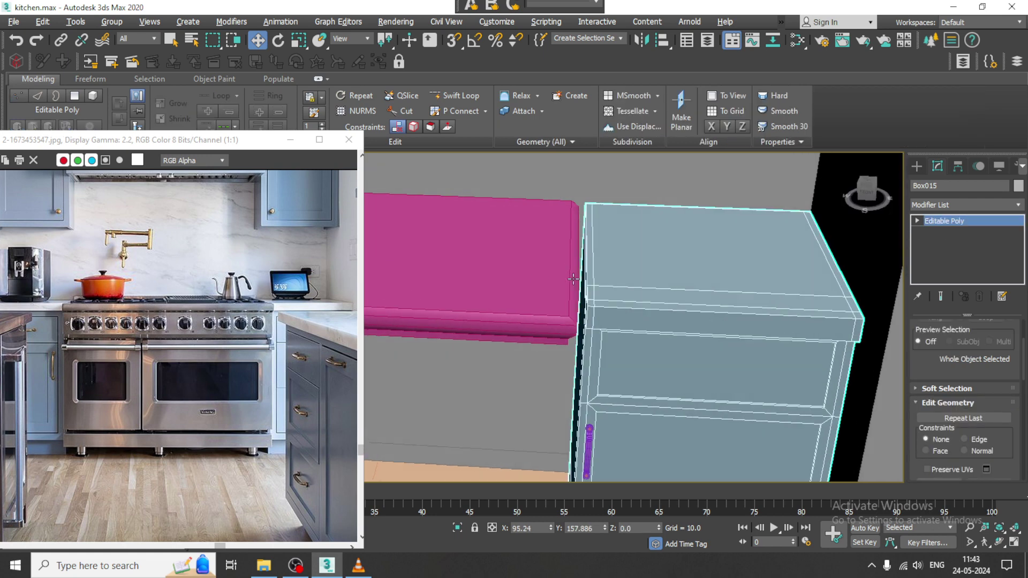
{"action": "left_click", "coordinate": [548, 227]}
{"action": "key", "text": "1"}
{"action": "left_click_drag", "start_coordinate": [520, 190], "coordinate": [707, 492]}
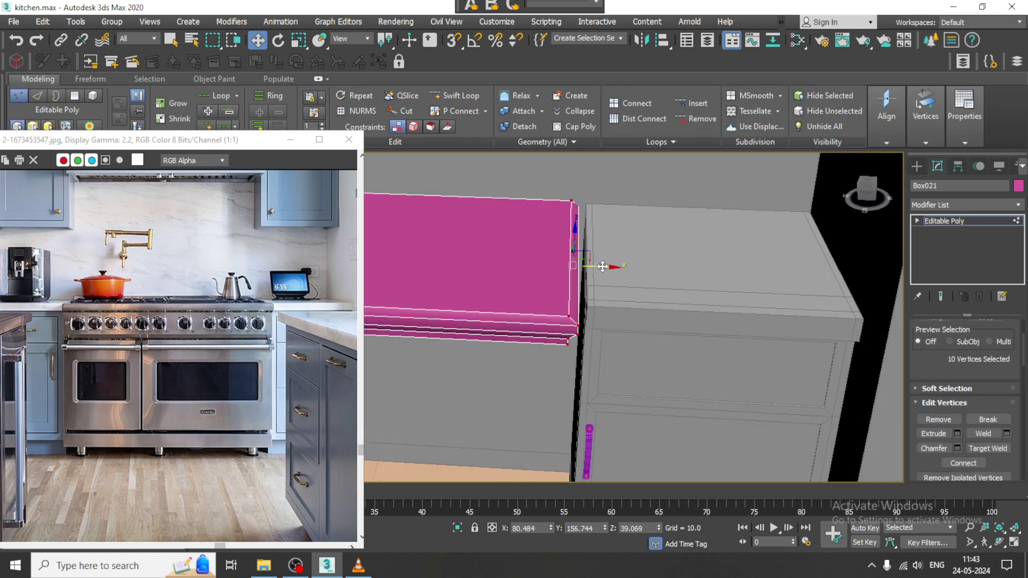
{"action": "key", "text": "r"}
{"action": "mouse_move", "coordinate": [608, 266]}
{"action": "left_mouse_down"}
{"action": "mouse_move", "coordinate": [569, 268]}
{"action": "mouse_move", "coordinate": [615, 266]}
{"action": "left_mouse_up"}
{"action": "key", "text": "w"}
{"action": "mouse_move", "coordinate": [615, 266]}
{"action": "middle_mouse_down", "text": "alt"}
{"action": "mouse_move", "coordinate": [645, 266]}
{"action": "mouse_move", "coordinate": [630, 226]}
{"action": "mouse_move", "coordinate": [644, 244]}
{"action": "mouse_move", "coordinate": [630, 267]}
{"action": "middle_mouse_up", "text": "alt"}
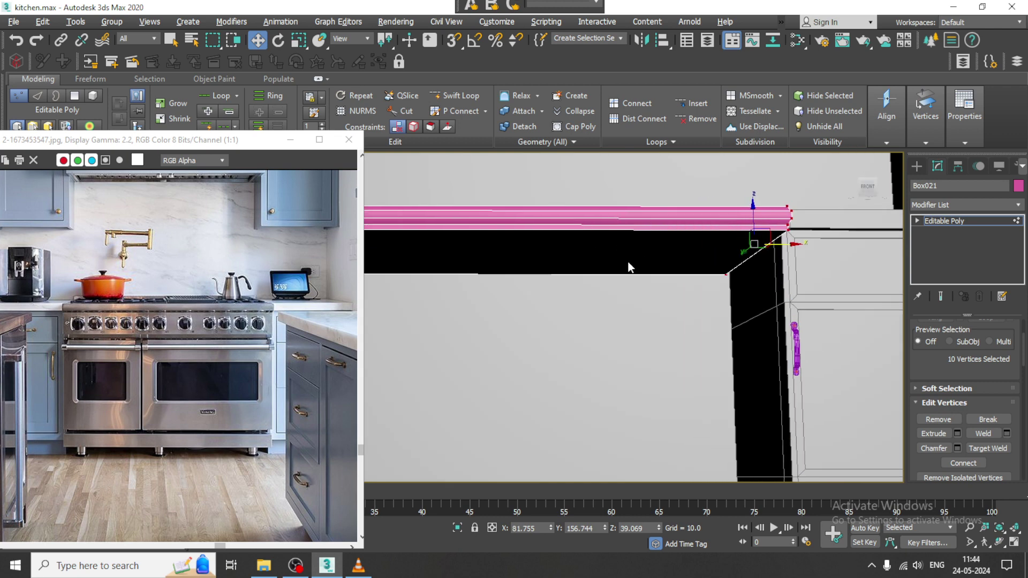
Extrude the slab's bottom polygon downward to about Z 30.01 to form the stove's control panel section.
{"action": "key", "text": "4"}
{"action": "left_click", "coordinate": [570, 271]}
{"action": "middle_click_drag", "start_coordinate": [670, 304], "coordinate": [674, 317], "text": "alt"}
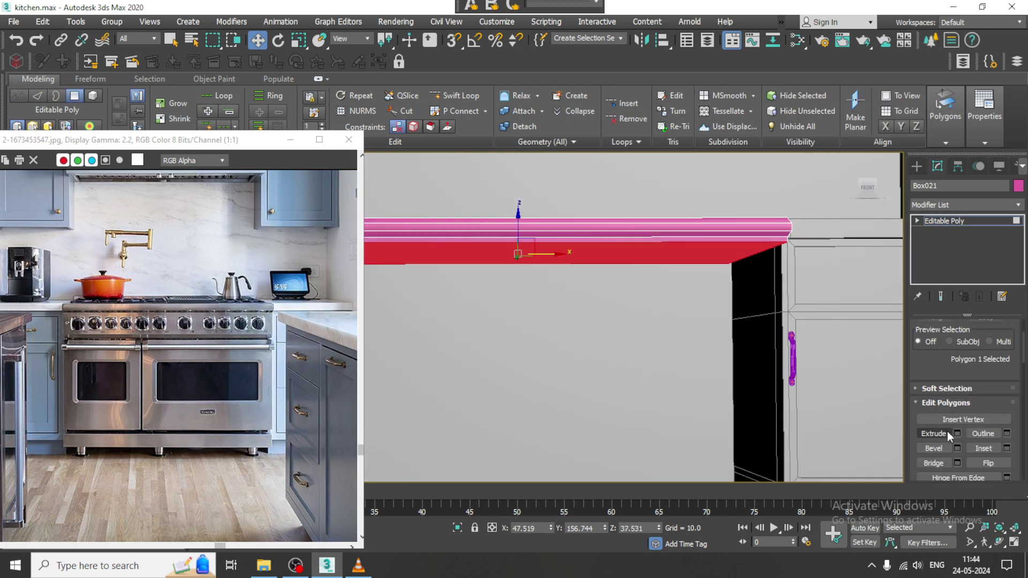
{"action": "left_click", "coordinate": [958, 433]}
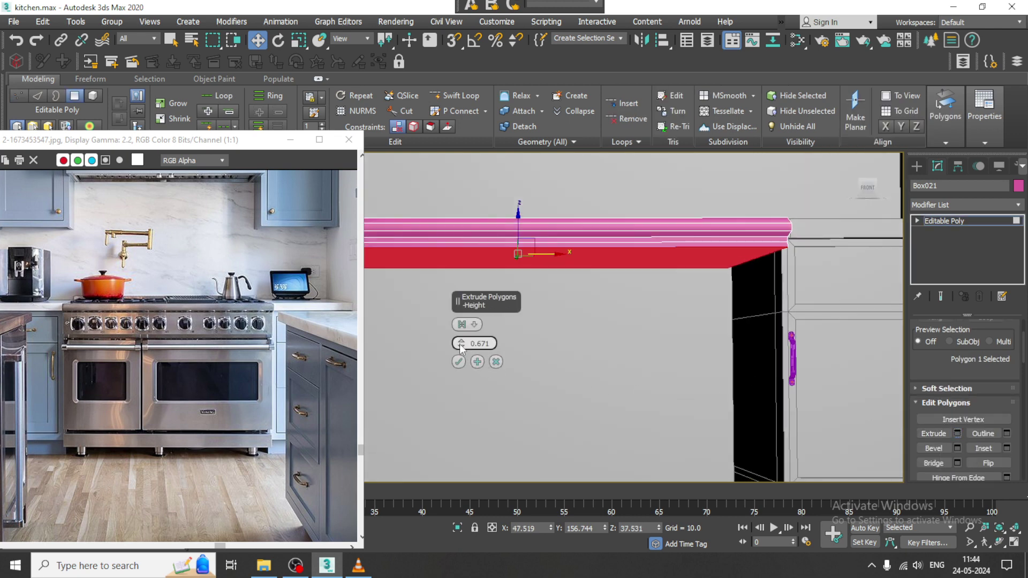
{"action": "left_click_drag", "start_coordinate": [460, 343], "coordinate": [474, 303]}
{"action": "middle_click_drag", "start_coordinate": [634, 300], "coordinate": [603, 352], "text": "alt"}
{"action": "left_click", "coordinate": [459, 362]}
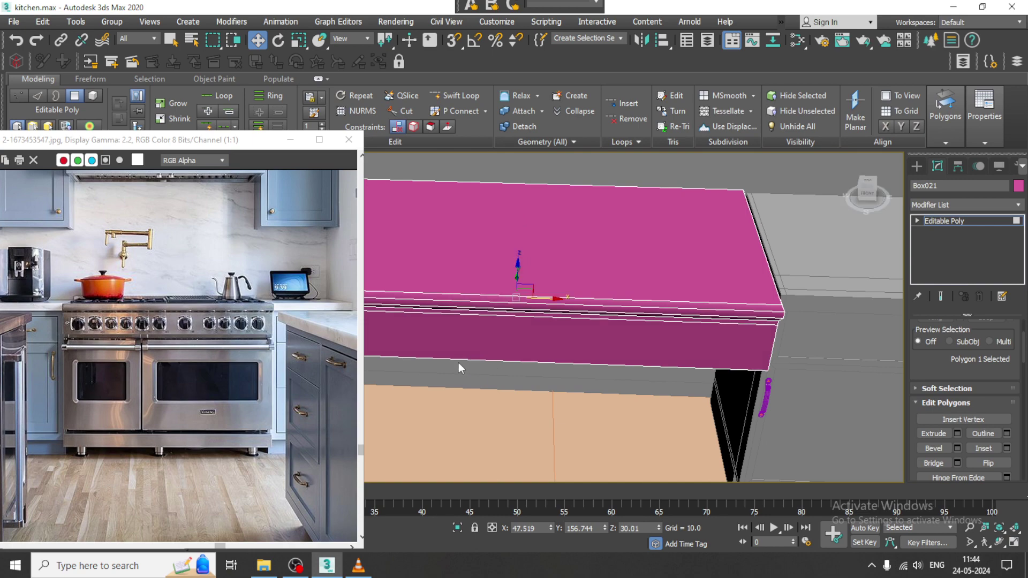
Select the stove block's front vertices in the top view and move them along Y to about 144.223.
{"action": "key", "text": "alt+w"}
{"action": "right_click", "coordinate": [429, 276]}
{"action": "key", "text": "alt+w"}
{"action": "scroll", "coordinate": [483, 278], "scroll_direction": "down", "scroll_amount": 2}
{"action": "middle_click_drag", "start_coordinate": [482, 278], "coordinate": [542, 282]}
{"action": "scroll", "coordinate": [543, 282], "scroll_direction": "up", "scroll_amount": 3}
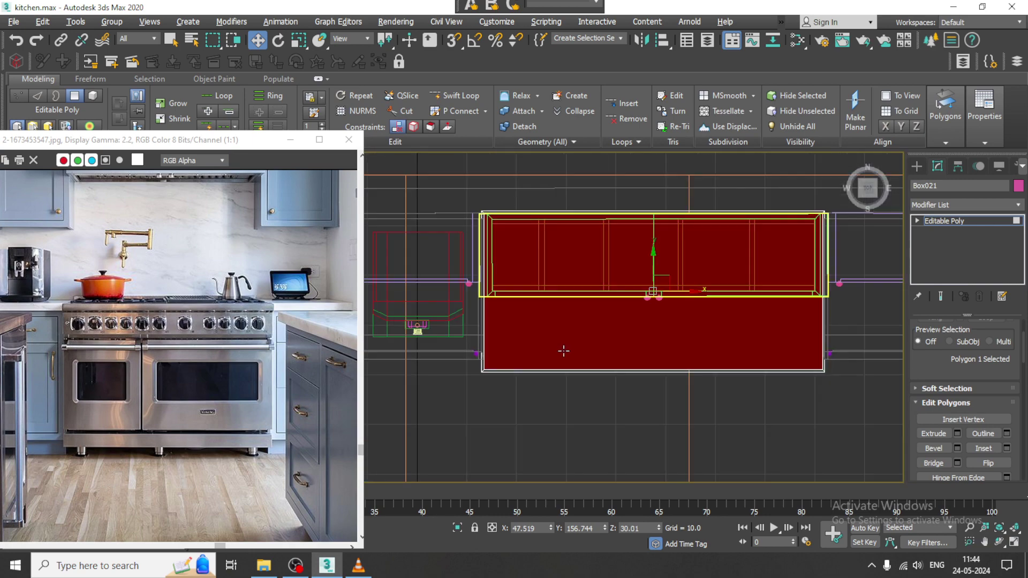
{"action": "key", "text": "1"}
{"action": "left_click_drag", "start_coordinate": [658, 337], "coordinate": [658, 318]}
{"action": "key", "text": "alt+w"}
{"action": "key", "text": "alt+w"}
{"action": "scroll", "coordinate": [679, 355], "scroll_direction": "up", "scroll_amount": 5}
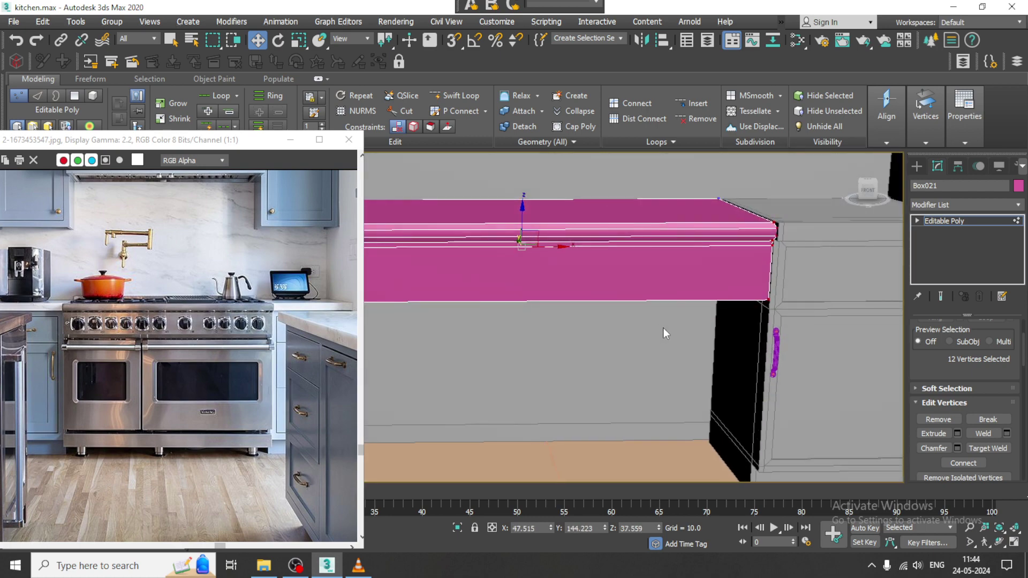
Isolate the stove block and extrude its bottom polygon downward by 25.234 to form the oven body.
{"action": "middle_click_drag", "start_coordinate": [663, 328], "coordinate": [589, 314], "text": "alt"}
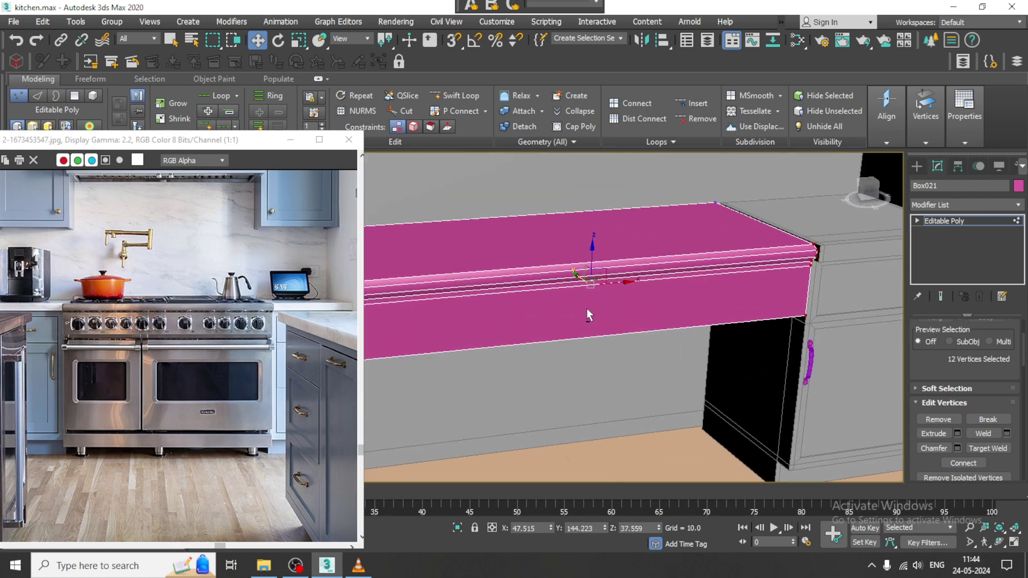
{"action": "scroll", "coordinate": [589, 315], "scroll_direction": "down", "scroll_amount": 6}
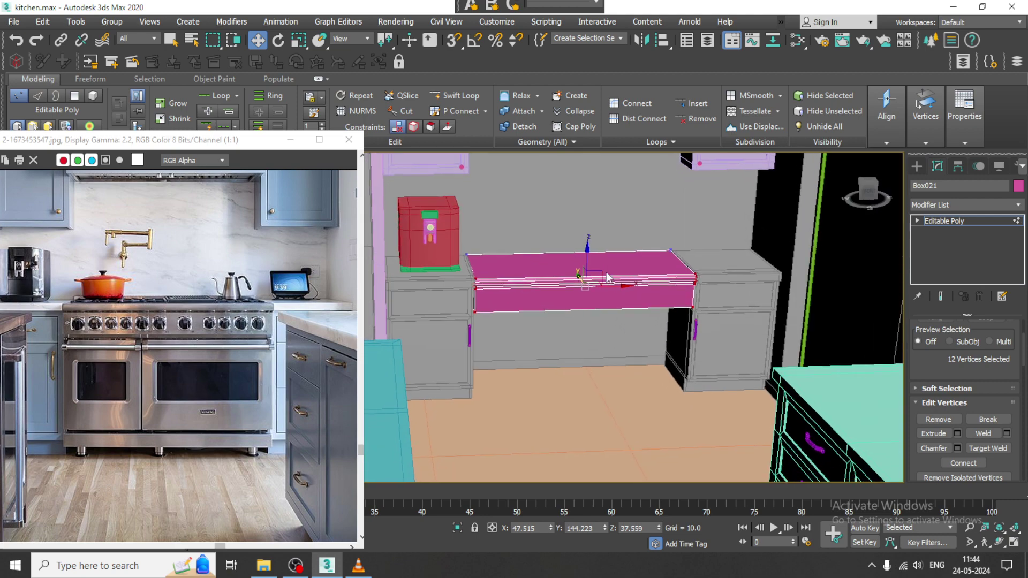
{"action": "middle_click_drag", "start_coordinate": [637, 326], "coordinate": [578, 282], "text": "alt"}
{"action": "key", "text": "alt+q"}
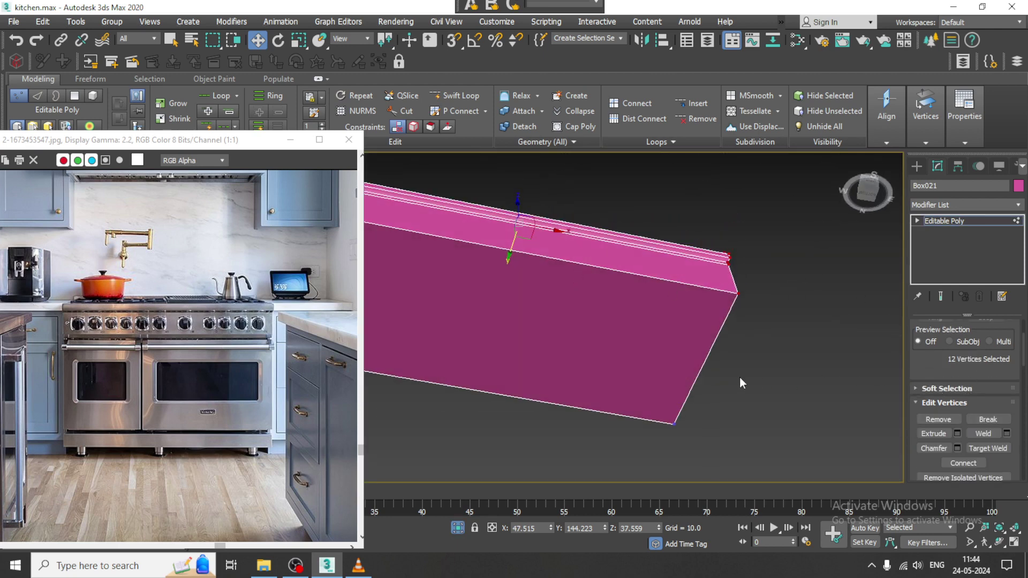
{"action": "key", "text": "4"}
{"action": "left_click", "coordinate": [598, 326]}
{"action": "mouse_move", "coordinate": [630, 325]}
{"action": "middle_mouse_down", "text": "alt"}
{"action": "mouse_move", "coordinate": [641, 331]}
{"action": "mouse_move", "coordinate": [616, 331]}
{"action": "mouse_move", "coordinate": [634, 324]}
{"action": "middle_mouse_up", "text": "alt"}
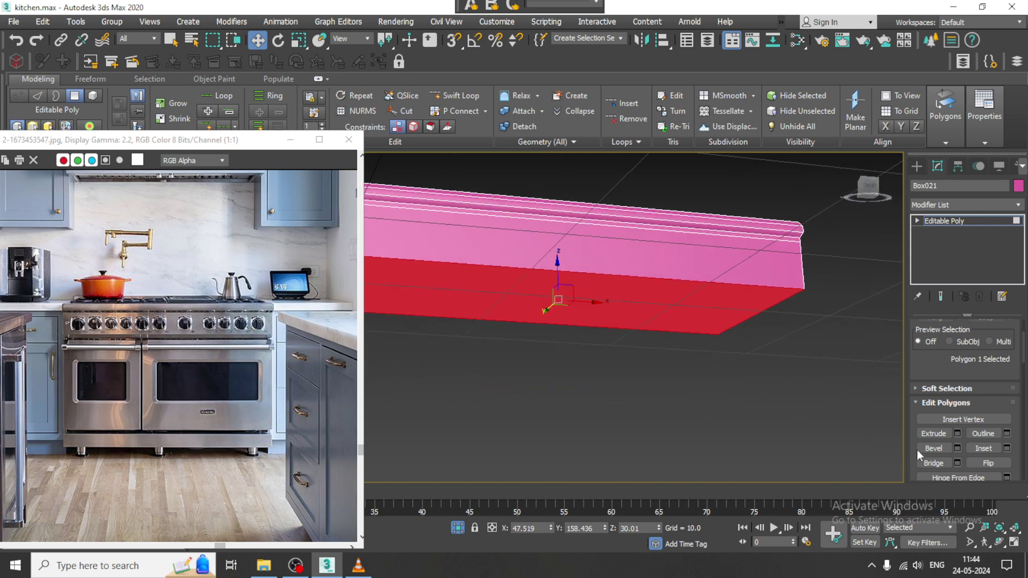
{"action": "left_click", "coordinate": [958, 434]}
{"action": "left_click_drag", "start_coordinate": [461, 344], "coordinate": [435, 245]}
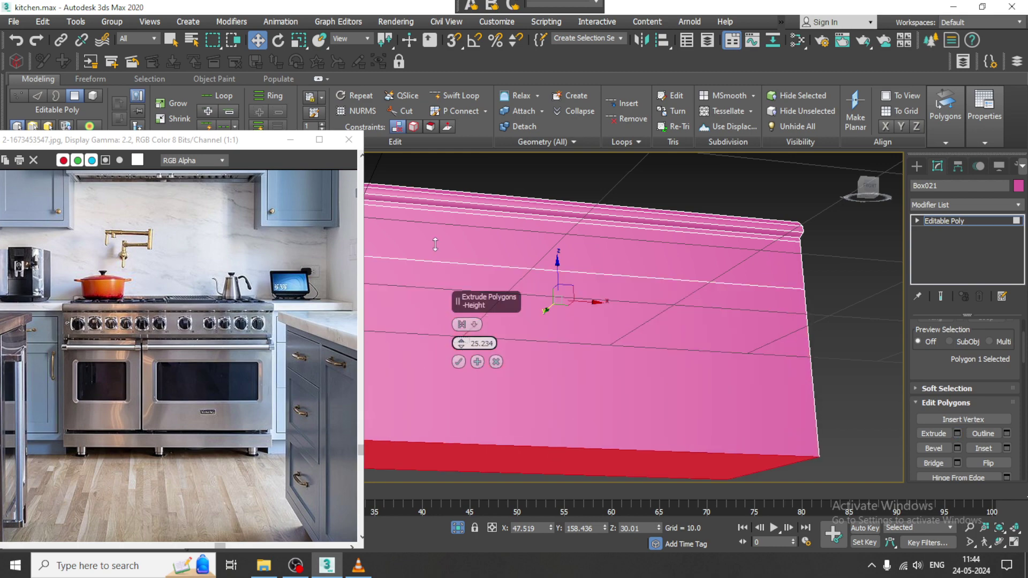
{"action": "left_click", "coordinate": [459, 362]}
End the isolation and raise the oven body's bottom polygon along Z to about 6.711.
{"action": "right_click", "coordinate": [609, 194]}
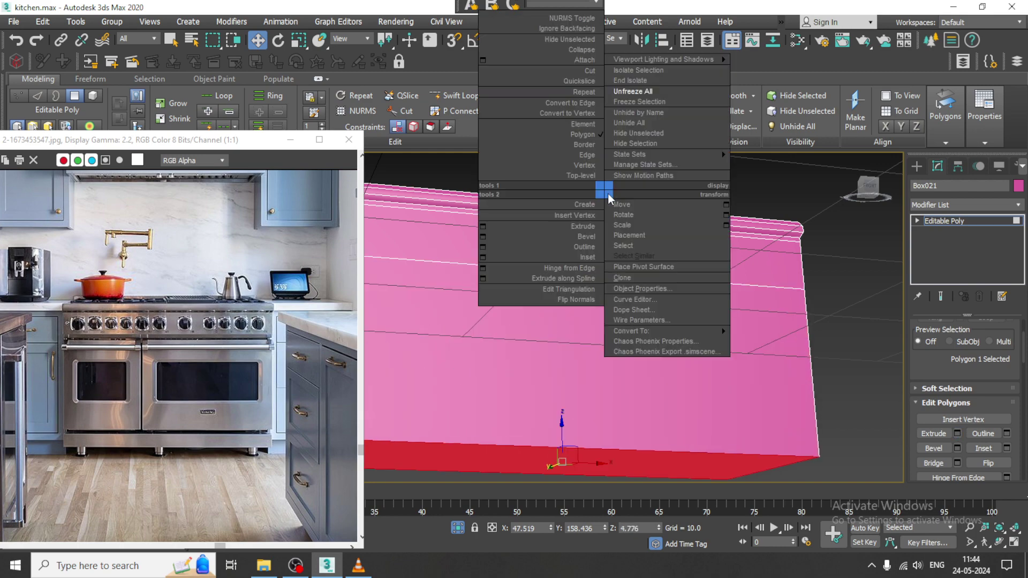
{"action": "left_click", "coordinate": [633, 80]}
{"action": "scroll", "coordinate": [628, 245], "scroll_direction": "down", "scroll_amount": 3}
{"action": "middle_click_drag", "start_coordinate": [616, 251], "coordinate": [628, 250], "text": "alt"}
{"action": "scroll", "coordinate": [611, 316], "scroll_direction": "up", "scroll_amount": 3}
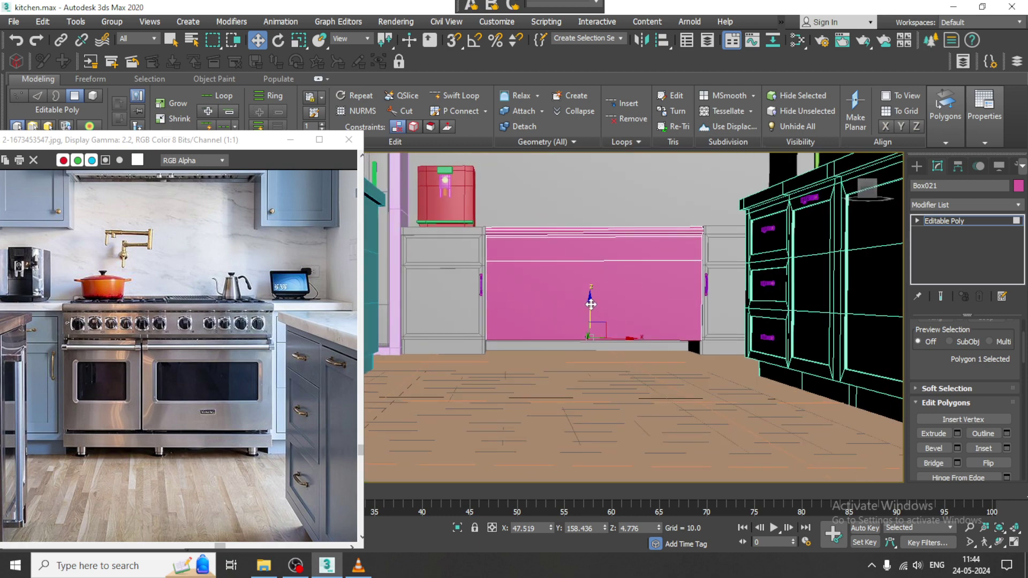
{"action": "left_click_drag", "start_coordinate": [591, 304], "coordinate": [595, 299]}
Extrude the stove's bottom polygon by 4.922 as a base section, and raise that section's vertices along Z to about 5.571.
{"action": "scroll", "coordinate": [603, 320], "scroll_direction": "up", "scroll_amount": 3}
{"action": "middle_click_drag", "start_coordinate": [627, 330], "coordinate": [940, 377]}
{"action": "left_click", "coordinate": [957, 434]}
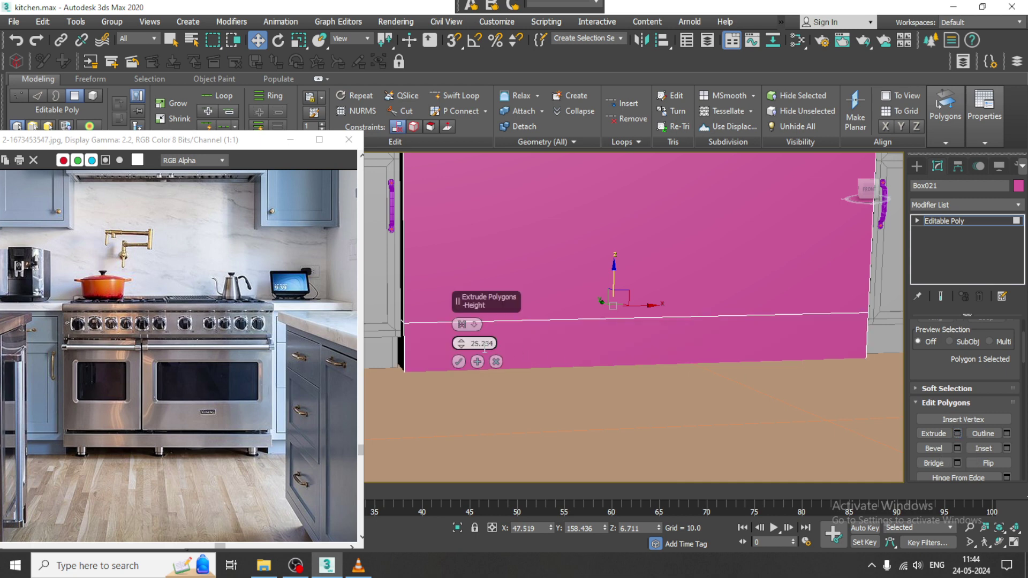
{"action": "left_click_drag", "start_coordinate": [462, 343], "coordinate": [568, 357]}
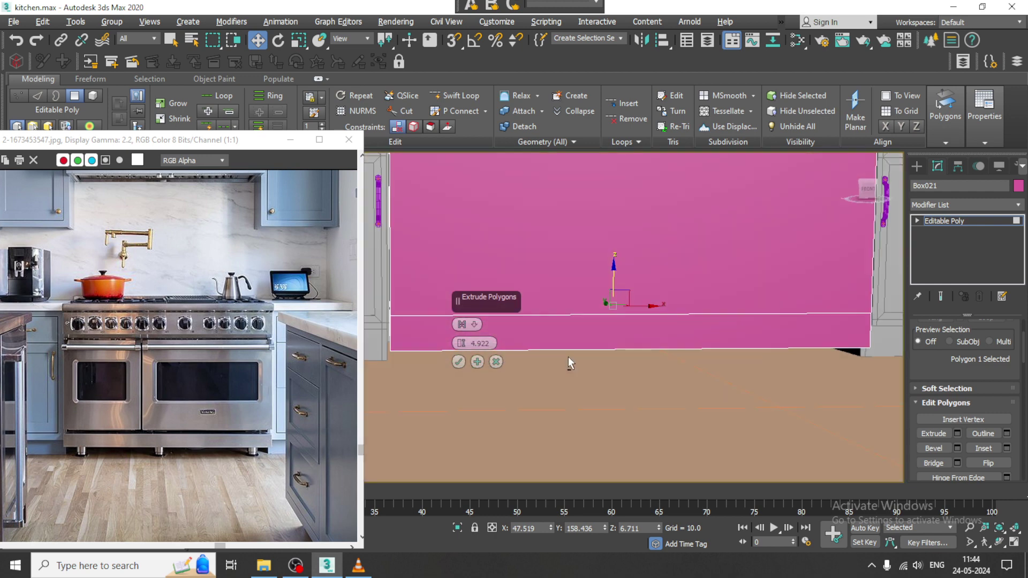
{"action": "key", "text": "alt+w"}
{"action": "middle_click_drag", "start_coordinate": [765, 242], "coordinate": [731, 241]}
{"action": "key", "text": "alt+w"}
{"action": "scroll", "coordinate": [731, 241], "scroll_direction": "down", "scroll_amount": 5}
{"action": "middle_click_drag", "start_coordinate": [723, 407], "coordinate": [636, 341]}
{"action": "left_click", "coordinate": [459, 362]}
{"action": "key", "text": "1"}
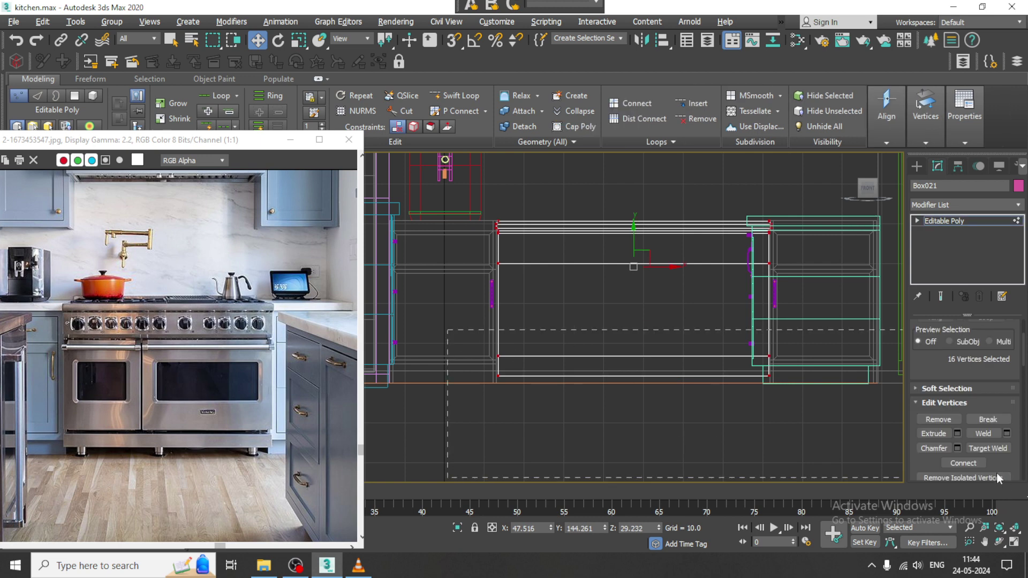
{"action": "left_click_drag", "start_coordinate": [632, 335], "coordinate": [635, 331]}
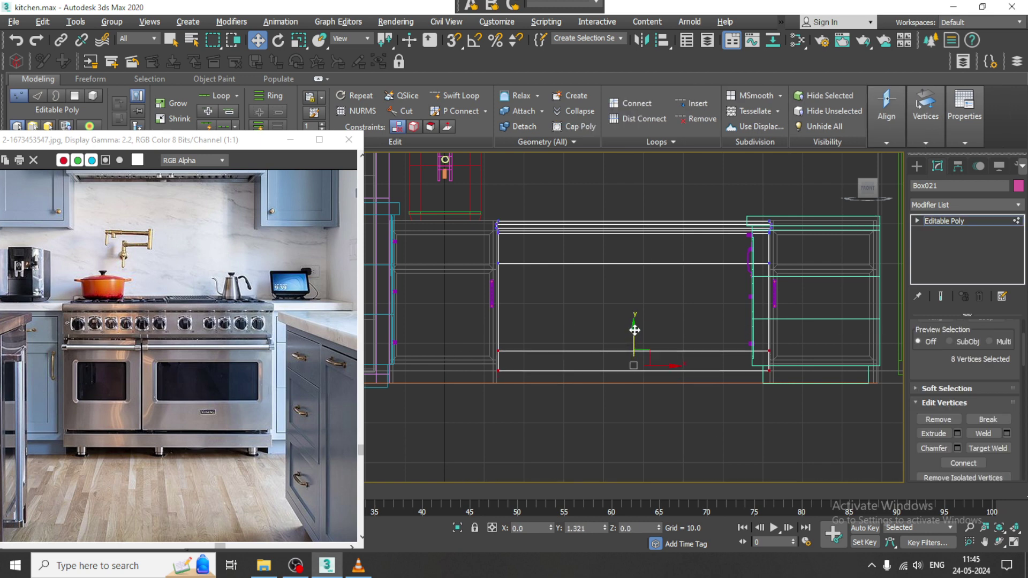
Add two closely spaced horizontal edge loops with Swift Loop just above the stove's base section.
{"action": "mouse_move", "coordinate": [722, 371]}
{"action": "middle_mouse_down", "text": "alt"}
{"action": "mouse_move", "coordinate": [795, 376]}
{"action": "mouse_move", "coordinate": [745, 368]}
{"action": "mouse_move", "coordinate": [746, 342]}
{"action": "mouse_move", "coordinate": [728, 338]}
{"action": "mouse_move", "coordinate": [755, 345]}
{"action": "middle_mouse_up", "text": "alt"}
{"action": "scroll", "coordinate": [731, 311], "scroll_direction": "down", "scroll_amount": 3}
{"action": "middle_click_drag", "start_coordinate": [734, 287], "coordinate": [709, 332]}
{"action": "scroll", "coordinate": [717, 331], "scroll_direction": "down", "scroll_amount": 4}
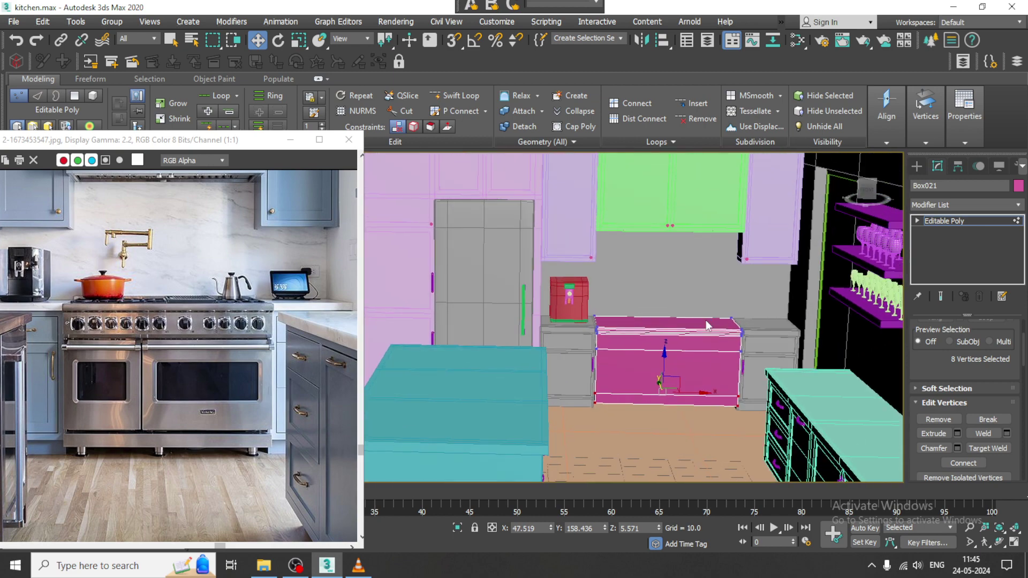
{"action": "scroll", "coordinate": [696, 321], "scroll_direction": "up", "scroll_amount": 5}
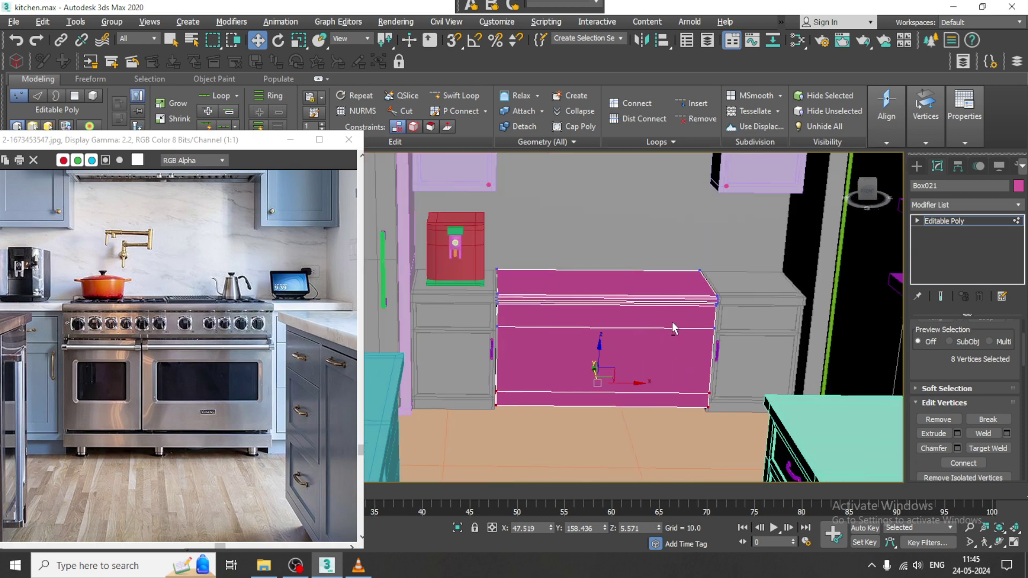
{"action": "scroll", "coordinate": [667, 338], "scroll_direction": "up", "scroll_amount": 4}
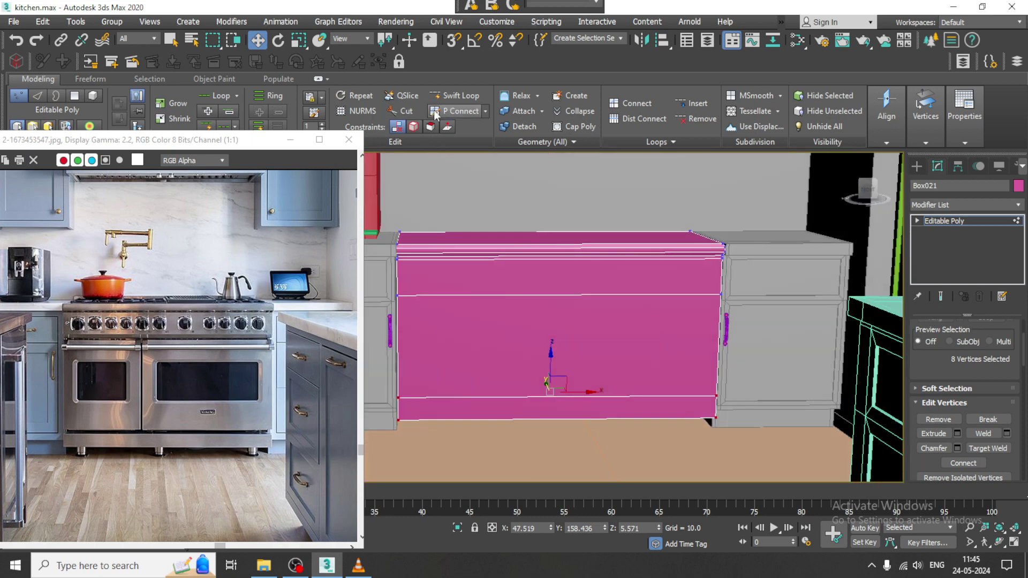
{"action": "left_click", "coordinate": [455, 96]}
{"action": "scroll", "coordinate": [461, 387], "scroll_direction": "up", "scroll_amount": 4}
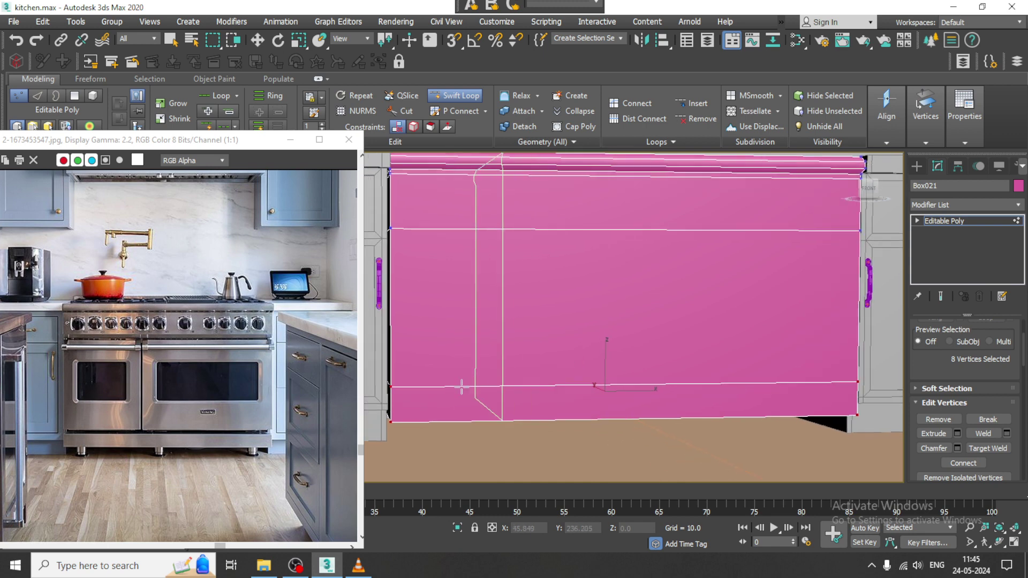
{"action": "left_click", "coordinate": [397, 382]}
{"action": "scroll", "coordinate": [455, 375], "scroll_direction": "up", "scroll_amount": 3}
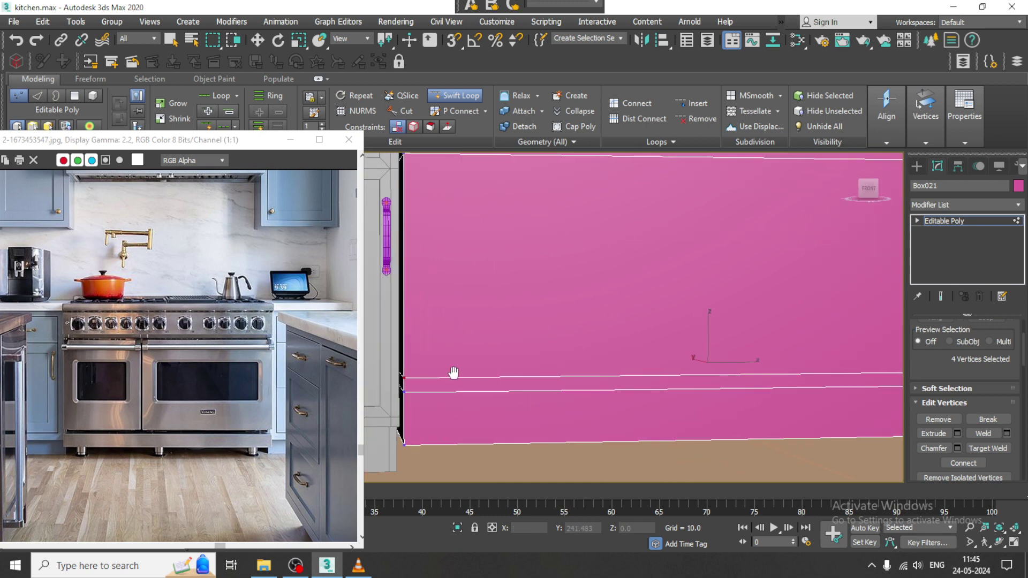
{"action": "left_click", "coordinate": [448, 375]}
{"action": "middle_click_drag", "start_coordinate": [522, 372], "coordinate": [537, 370], "text": "alt"}
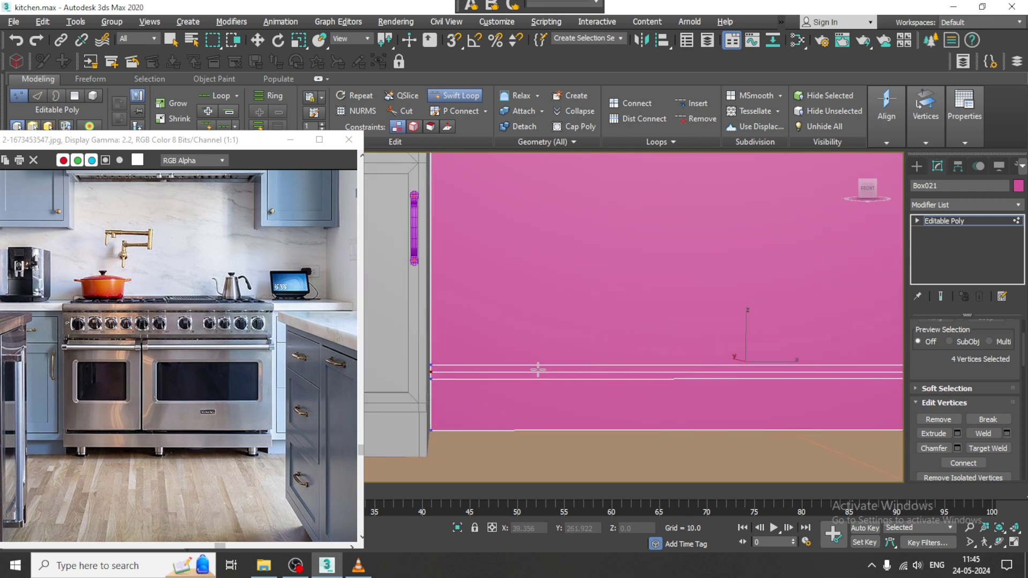
{"action": "right_click", "coordinate": [538, 369]}
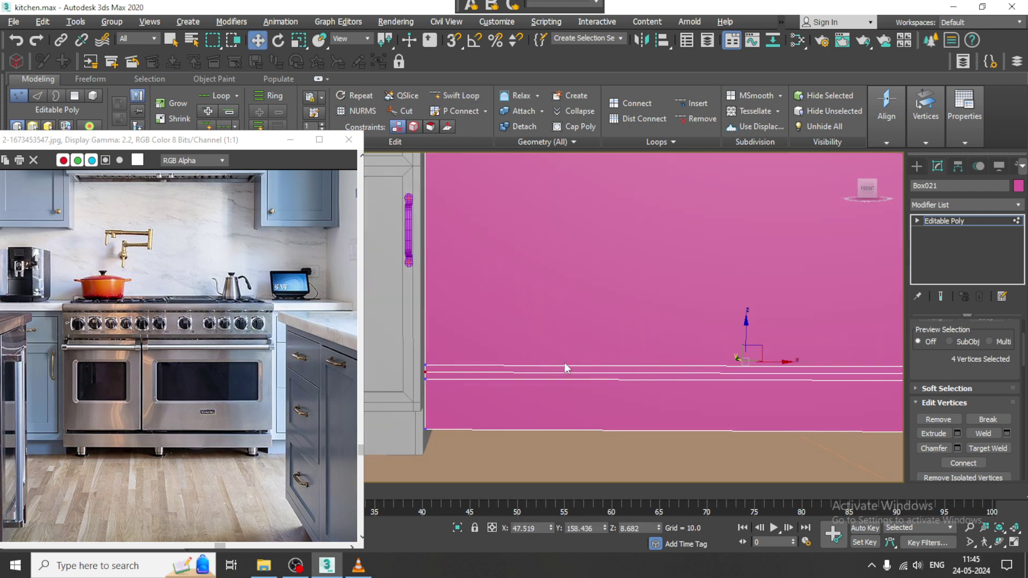
Select the two narrow front strips above the base section and extrude them inward by -4.525.
{"action": "key", "text": "4"}
{"action": "left_click", "coordinate": [524, 369]}
{"action": "left_click", "coordinate": [533, 378], "text": "ctrl"}
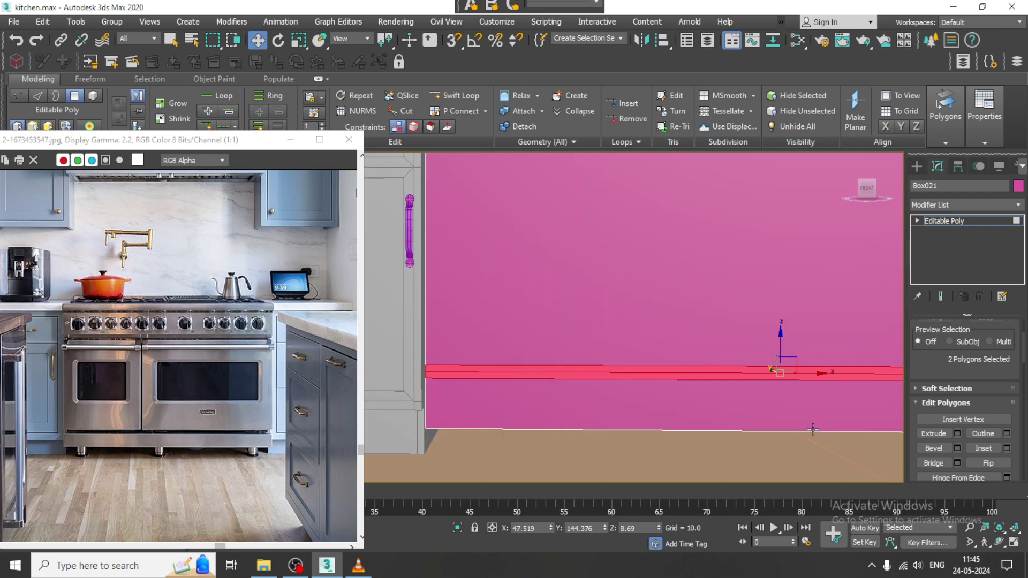
{"action": "left_click", "coordinate": [957, 434]}
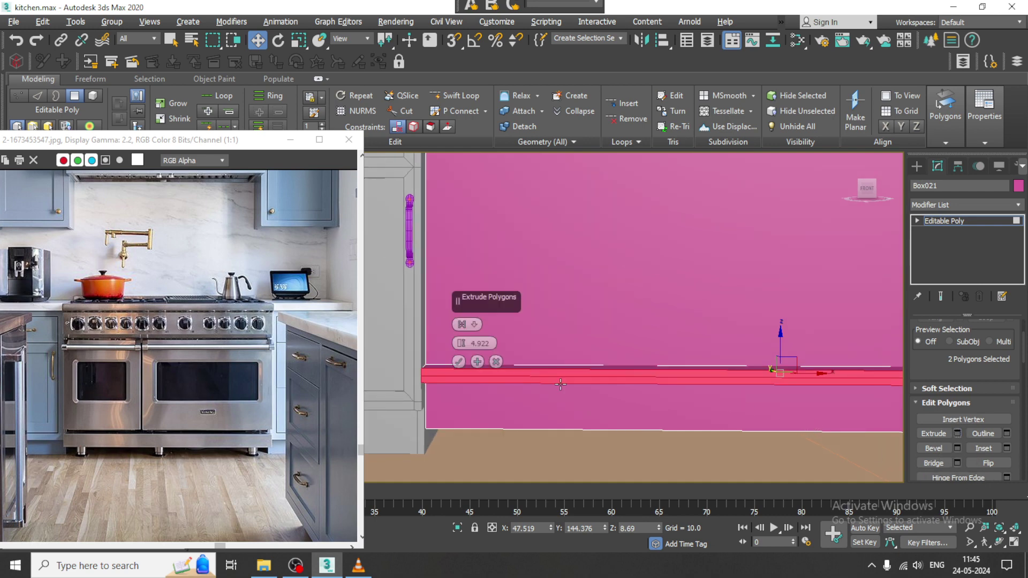
{"action": "left_click_drag", "start_coordinate": [461, 347], "coordinate": [487, 401]}
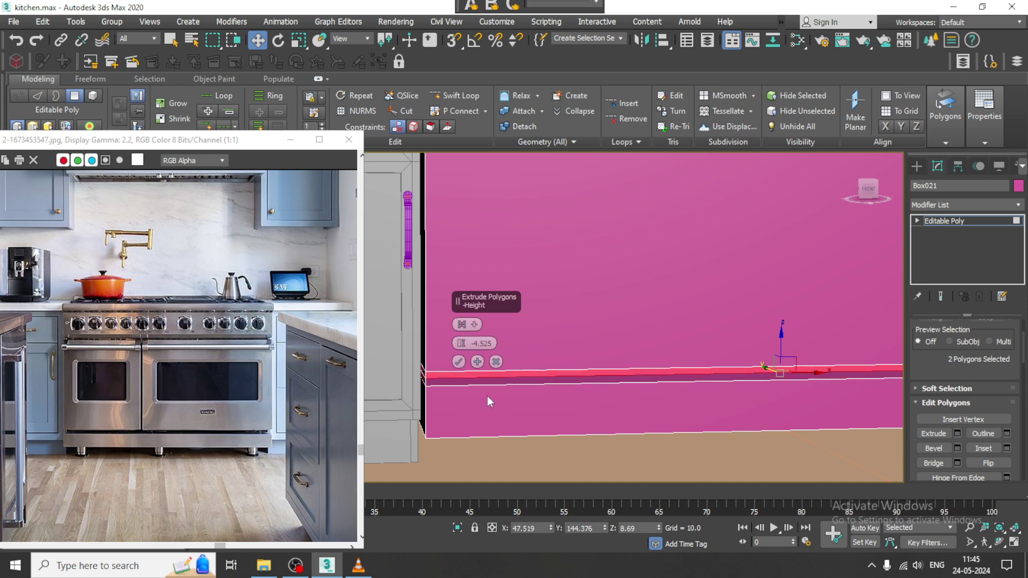
{"action": "left_click", "coordinate": [459, 362]}
Undo the inward extrusion of the two front strips above the base section.
{"action": "scroll", "coordinate": [697, 383], "scroll_direction": "down", "scroll_amount": 5}
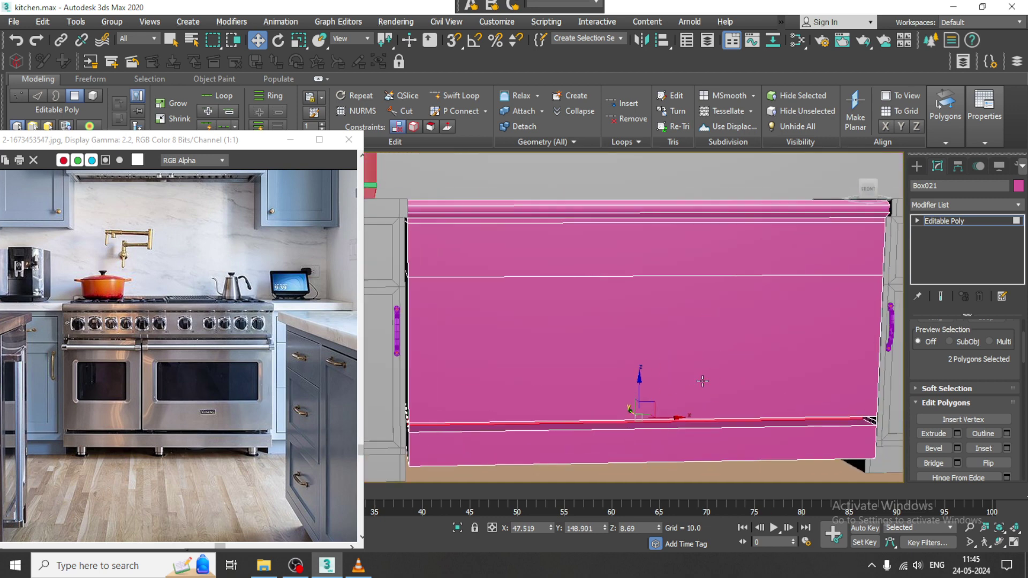
{"action": "mouse_move", "coordinate": [707, 370]}
{"action": "middle_mouse_down", "text": "alt"}
{"action": "mouse_move", "coordinate": [709, 332]}
{"action": "mouse_move", "coordinate": [709, 380]}
{"action": "middle_mouse_up", "text": "alt"}
{"action": "middle_click_drag", "start_coordinate": [710, 380], "coordinate": [675, 363], "text": "alt"}
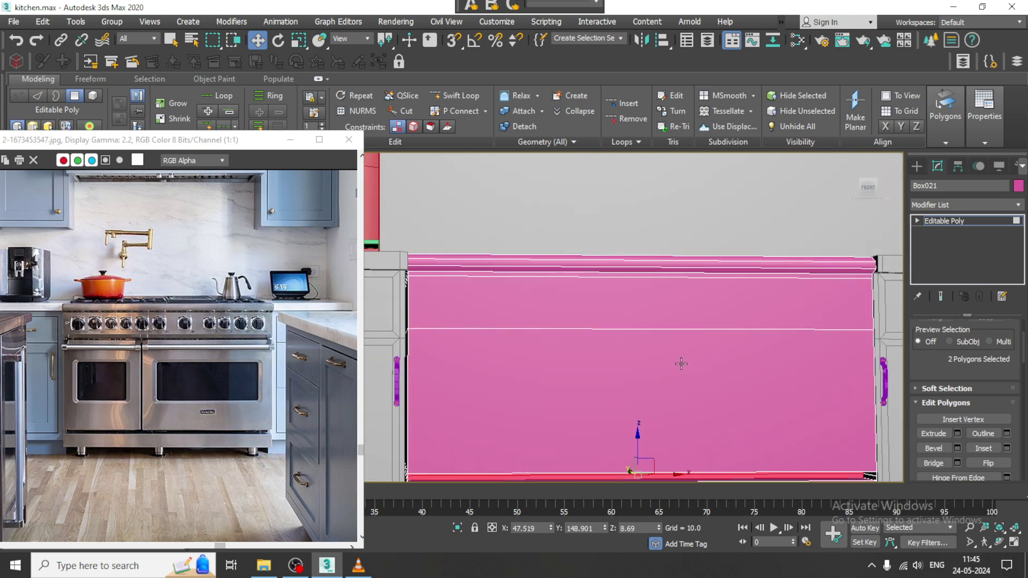
{"action": "left_click", "coordinate": [593, 255]}
{"action": "middle_click_drag", "start_coordinate": [636, 305], "coordinate": [627, 245]}
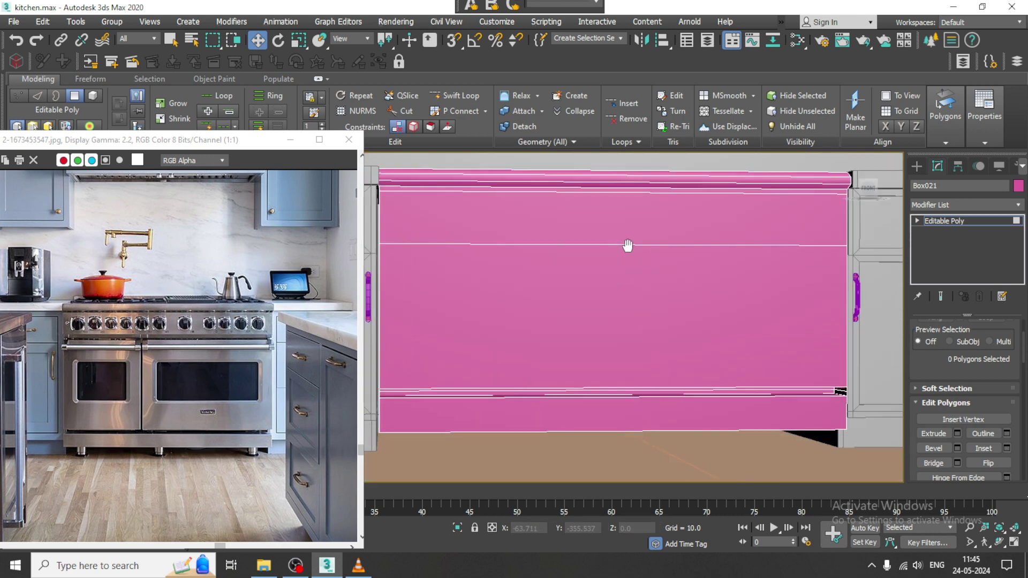
{"action": "scroll", "coordinate": [688, 315], "scroll_direction": "down", "scroll_amount": 3}
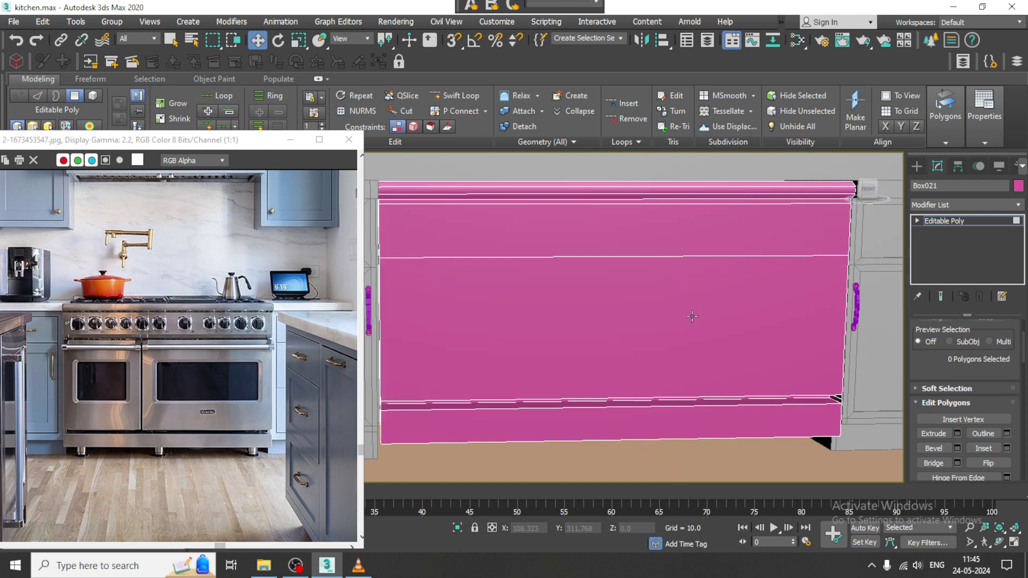
{"action": "key", "text": "ctrl+z"}
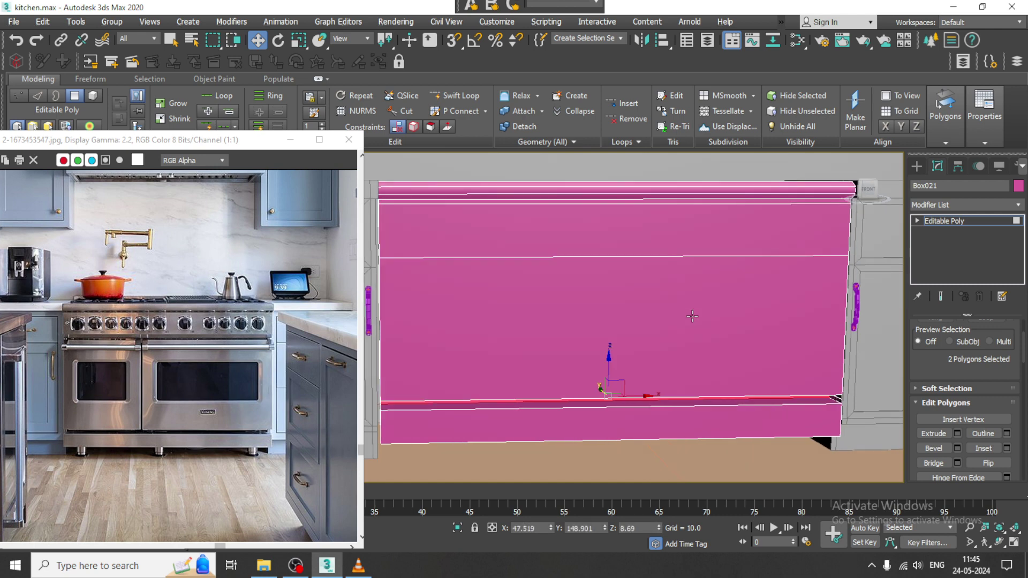
Isolate the stove in wireframe display and add the two adjoining side strip polygons to the front strip selection.
{"action": "key", "text": "F3"}
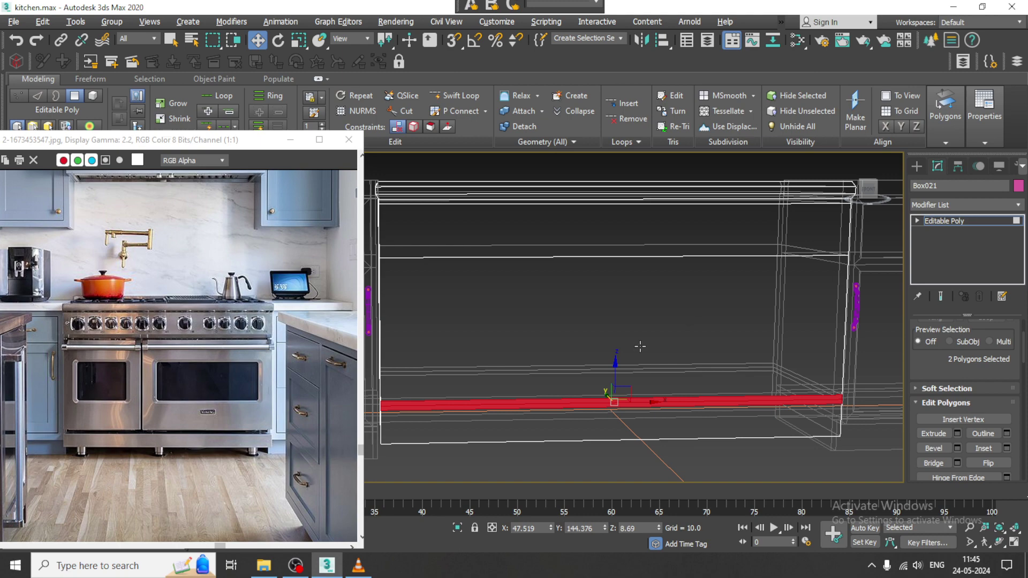
{"action": "key", "text": "alt+q"}
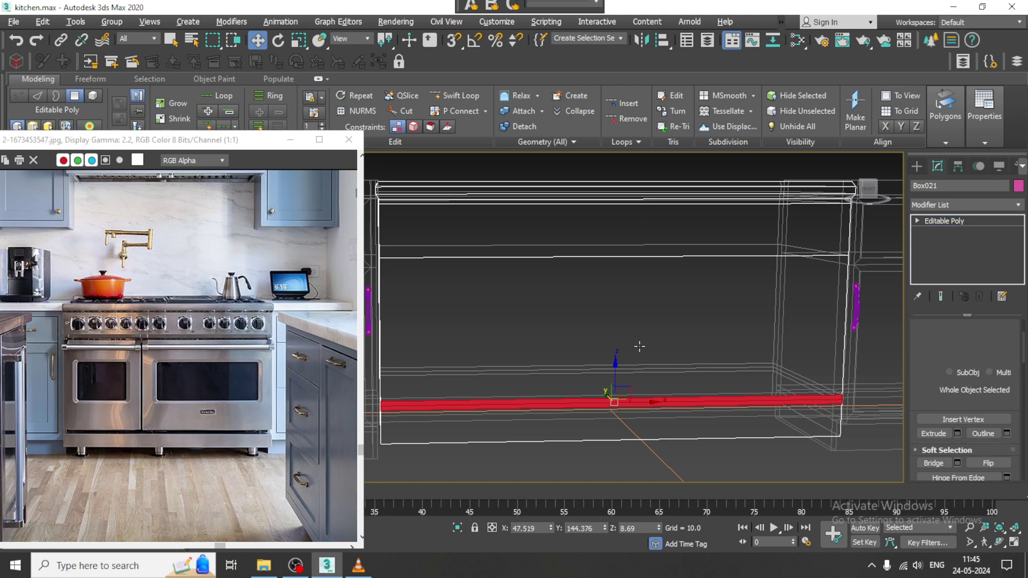
{"action": "middle_click_drag", "start_coordinate": [640, 347], "coordinate": [686, 355], "text": "alt"}
{"action": "middle_click_drag", "start_coordinate": [592, 366], "coordinate": [646, 368]}
{"action": "scroll", "coordinate": [645, 369], "scroll_direction": "up", "scroll_amount": 5}
{"action": "middle_click_drag", "start_coordinate": [444, 321], "coordinate": [649, 330]}
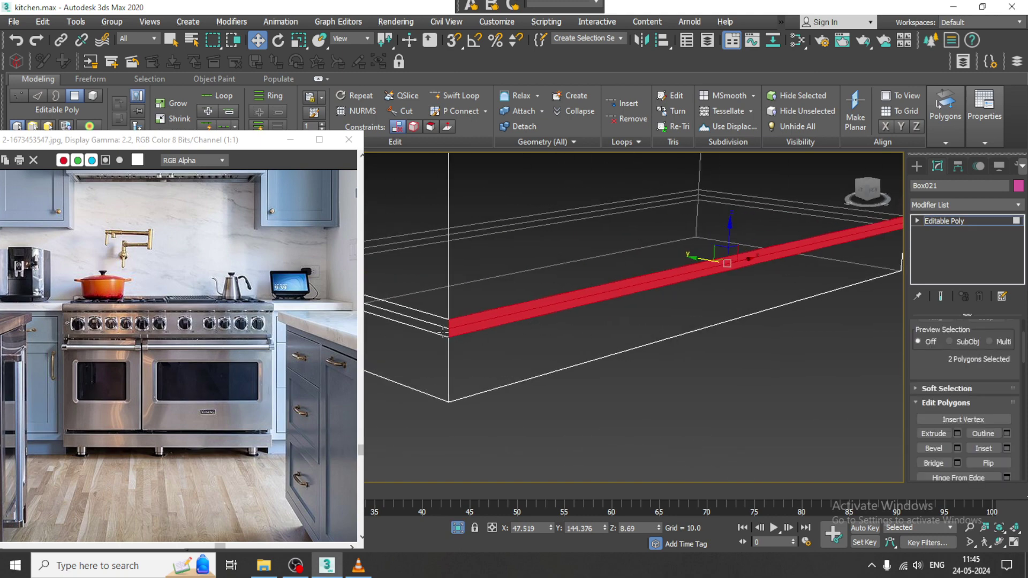
{"action": "left_click", "coordinate": [443, 322], "text": "ctrl"}
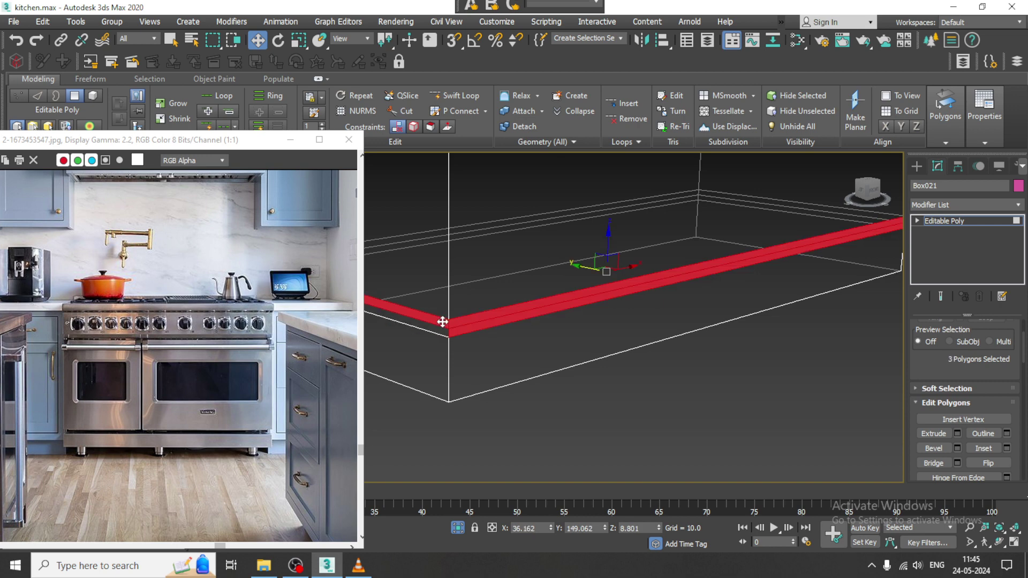
{"action": "left_click", "coordinate": [441, 328], "text": "ctrl"}
Add the strip polygons on the remaining two sides to complete the eight-polygon ring selection above the stove's base.
{"action": "scroll", "coordinate": [471, 329], "scroll_direction": "down", "scroll_amount": 2}
{"action": "middle_click_drag", "start_coordinate": [470, 328], "coordinate": [452, 339], "text": "alt"}
{"action": "scroll", "coordinate": [531, 350], "scroll_direction": "up", "scroll_amount": 2}
{"action": "left_click", "coordinate": [485, 336], "text": "ctrl"}
{"action": "left_click", "coordinate": [488, 340], "text": "ctrl"}
{"action": "scroll", "coordinate": [489, 336], "scroll_direction": "down", "scroll_amount": 3}
{"action": "middle_click_drag", "start_coordinate": [490, 340], "coordinate": [565, 342]}
{"action": "scroll", "coordinate": [490, 337], "scroll_direction": "up", "scroll_amount": 2}
{"action": "scroll", "coordinate": [437, 372], "scroll_direction": "up", "scroll_amount": 3}
{"action": "left_click", "coordinate": [457, 330], "text": "ctrl"}
{"action": "left_click", "coordinate": [459, 336], "text": "ctrl"}
{"action": "scroll", "coordinate": [499, 340], "scroll_direction": "down", "scroll_amount": 3}
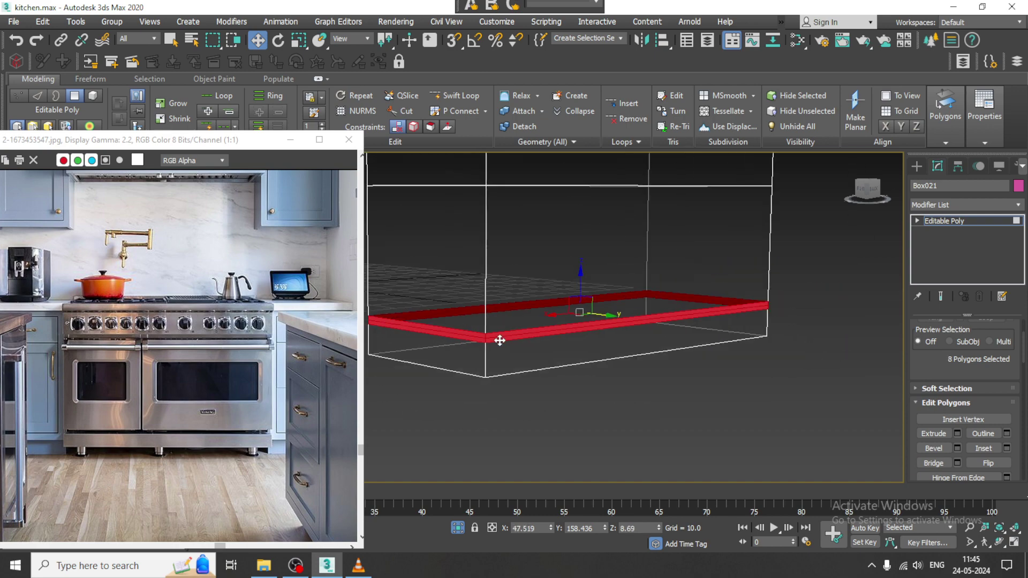
{"action": "middle_click_drag", "start_coordinate": [500, 340], "coordinate": [641, 189], "text": "alt"}
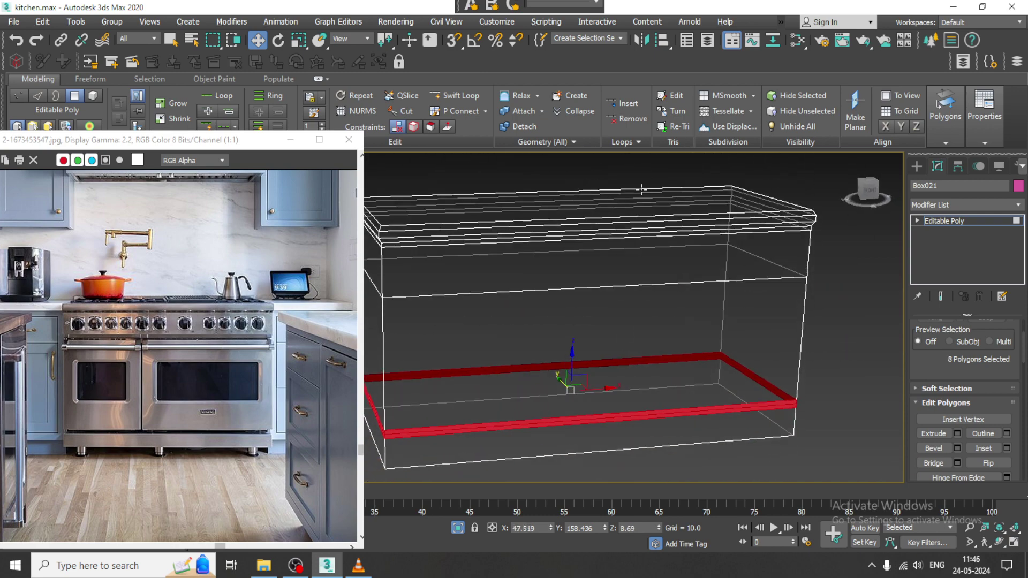
Extrude the eight-polygon ring above the stove's base inward by -1.927 along the local normals.
{"action": "left_click", "coordinate": [958, 433]}
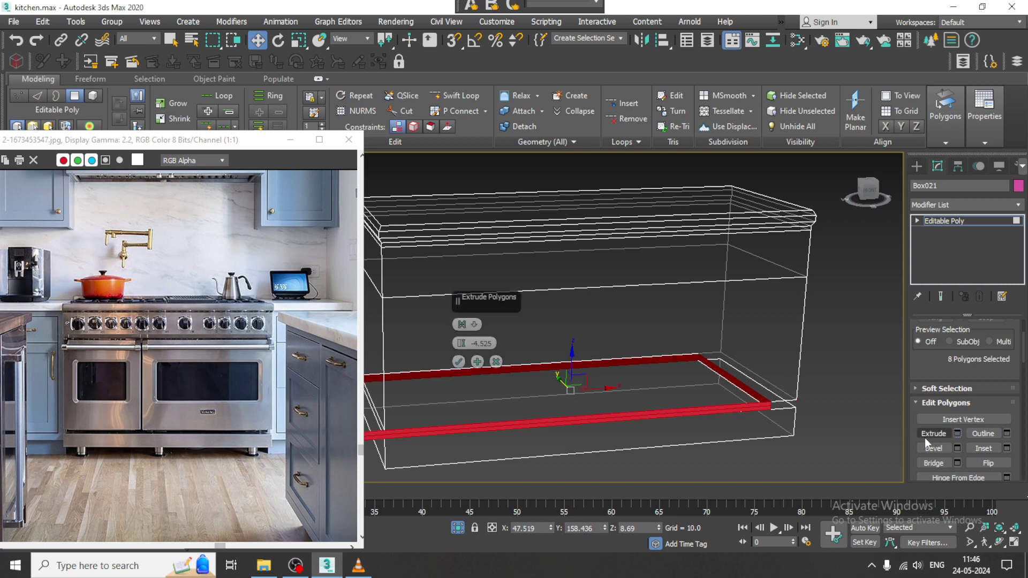
{"action": "left_click", "coordinate": [475, 325]}
{"action": "left_click", "coordinate": [504, 356]}
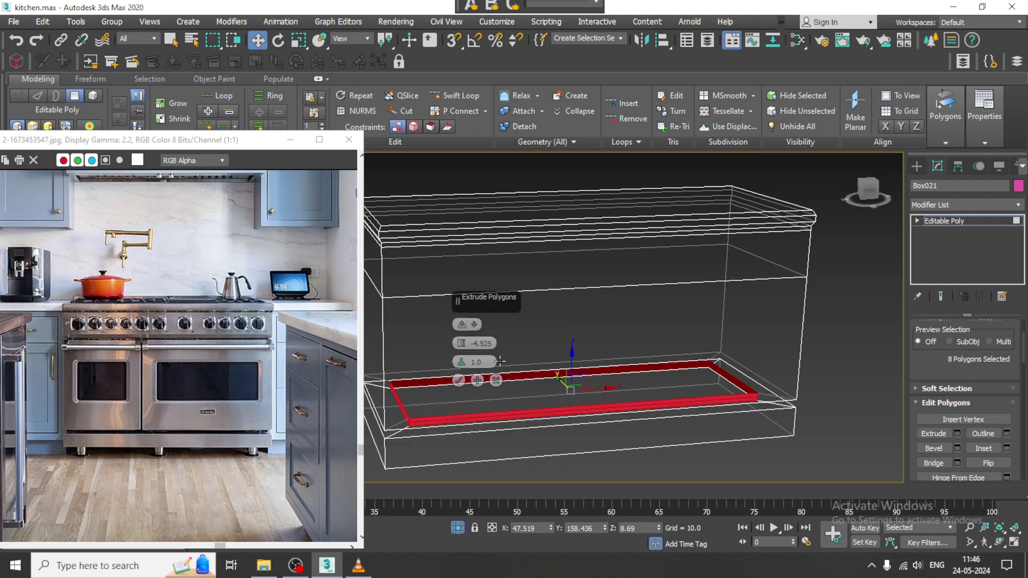
{"action": "left_click_drag", "start_coordinate": [460, 345], "coordinate": [461, 328]}
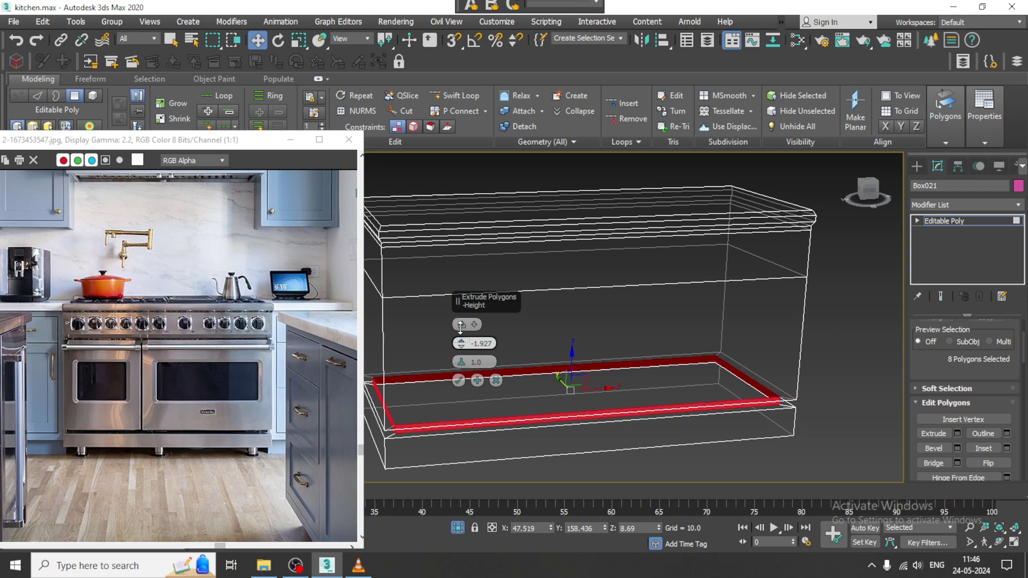
{"action": "left_click", "coordinate": [459, 381]}
End the stove's isolation and return the perspective view to shaded display with the surrounding cabinets.
{"action": "right_click", "coordinate": [594, 319]}
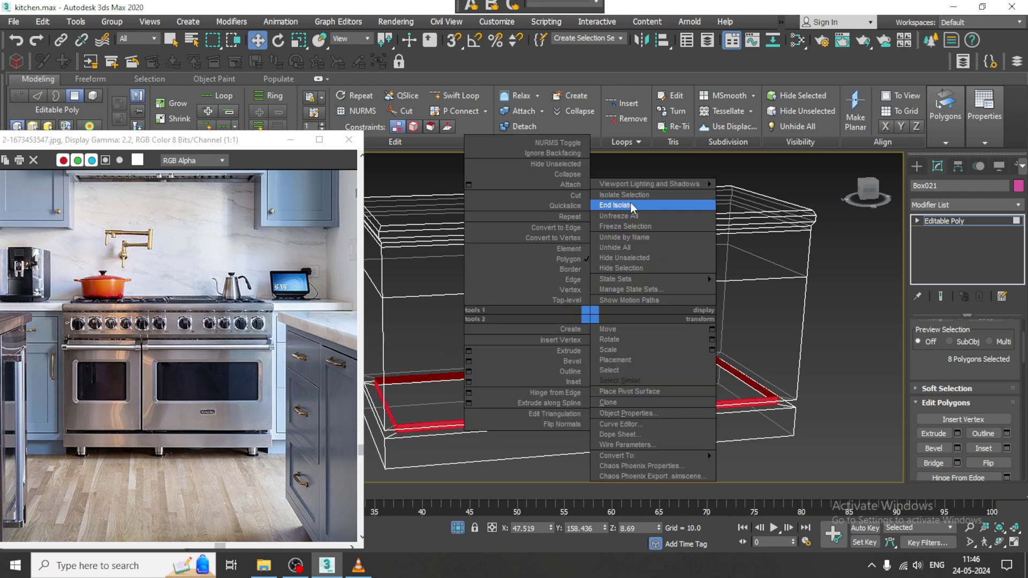
{"action": "left_click", "coordinate": [630, 203]}
{"action": "key", "text": "F3"}
{"action": "scroll", "coordinate": [642, 256], "scroll_direction": "down", "scroll_amount": 5}
{"action": "mouse_move", "coordinate": [643, 276]}
{"action": "middle_mouse_down", "text": "alt"}
{"action": "mouse_move", "coordinate": [695, 322]}
{"action": "mouse_move", "coordinate": [666, 294]}
{"action": "mouse_move", "coordinate": [617, 317]}
{"action": "middle_mouse_up", "text": "alt"}
{"action": "scroll", "coordinate": [695, 321], "scroll_direction": "up", "scroll_amount": 3}
{"action": "scroll", "coordinate": [634, 319], "scroll_direction": "up", "scroll_amount": 3}
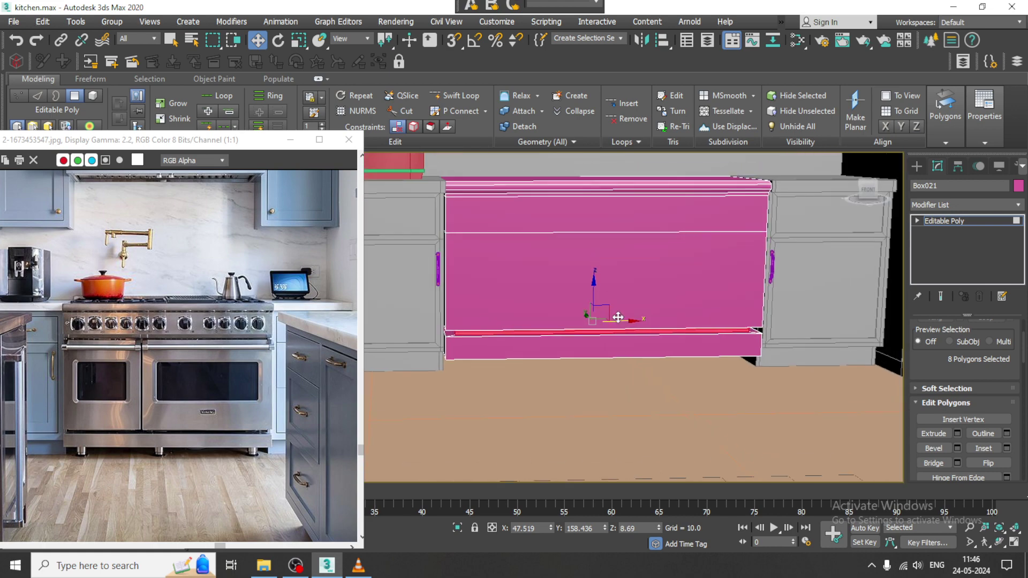
Examine the recessed groove and the stove's fit between the base cabinets in the front and perspective views.
{"action": "key", "text": "alt+w"}
{"action": "middle_click_drag", "start_coordinate": [696, 235], "coordinate": [663, 236]}
{"action": "key", "text": "alt+w"}
{"action": "scroll", "coordinate": [429, 364], "scroll_direction": "up", "scroll_amount": 3}
{"action": "key", "text": "1"}
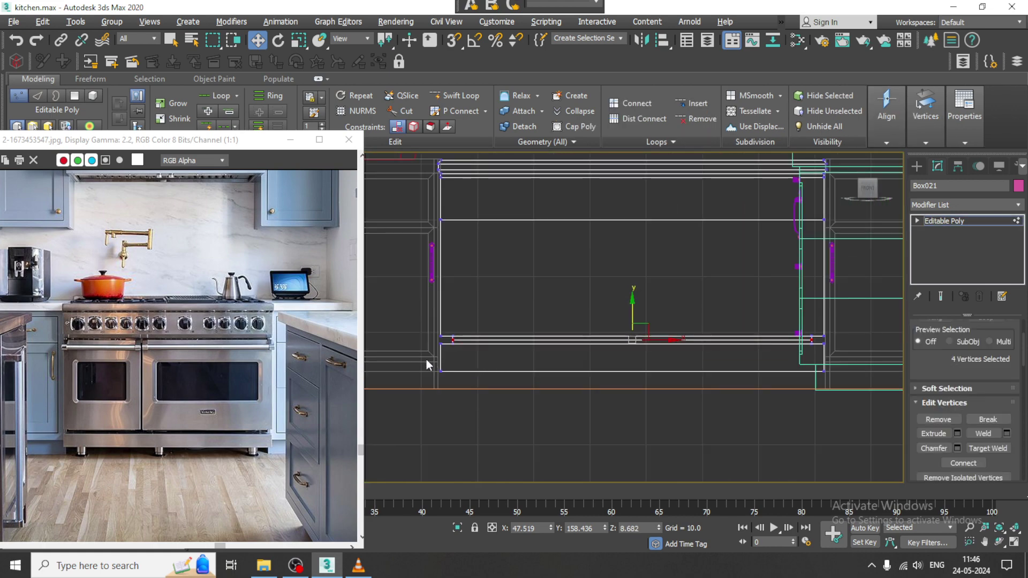
{"action": "key", "text": "alt+w"}
{"action": "middle_click_drag", "start_coordinate": [658, 420], "coordinate": [635, 415]}
{"action": "key", "text": "alt+w"}
{"action": "middle_click_drag", "start_coordinate": [633, 338], "coordinate": [623, 316], "text": "alt"}
{"action": "mouse_move", "coordinate": [623, 317]}
{"action": "middle_mouse_down"}
{"action": "mouse_move", "coordinate": [636, 351]}
{"action": "mouse_move", "coordinate": [619, 352]}
{"action": "mouse_move", "coordinate": [631, 336]}
{"action": "middle_mouse_up"}
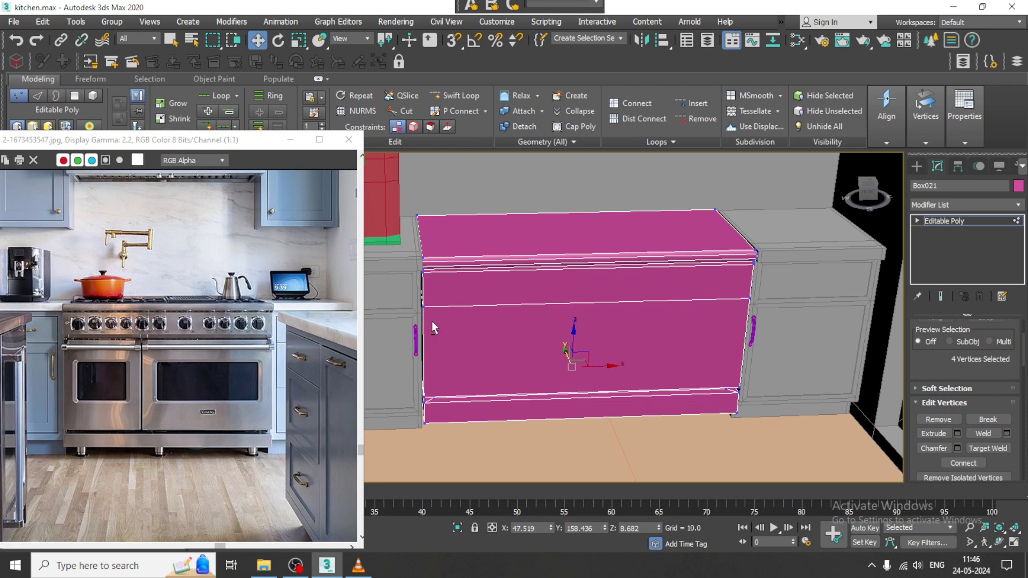
{"action": "middle_click_drag", "start_coordinate": [431, 321], "coordinate": [600, 317], "text": "alt"}
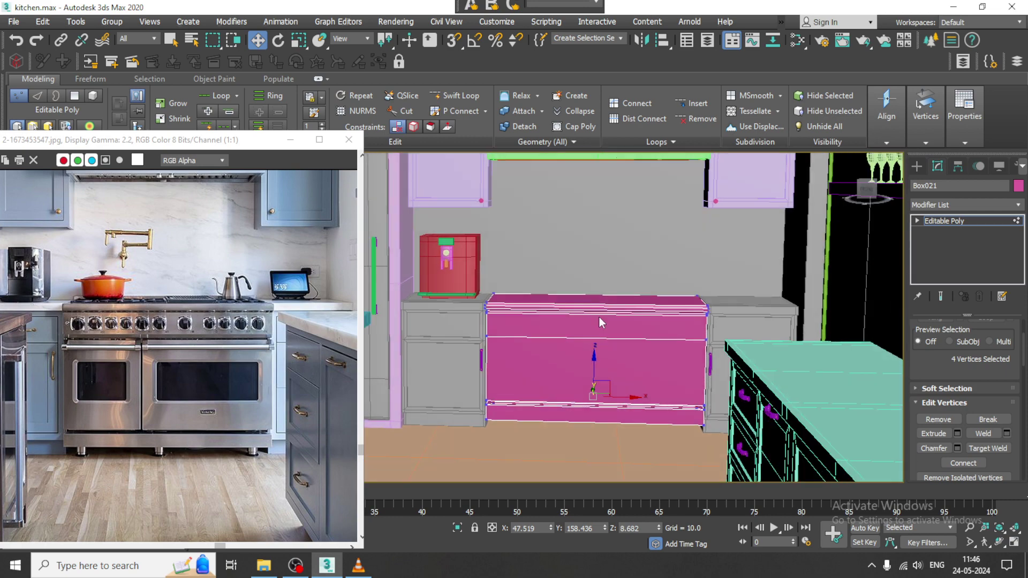
{"action": "scroll", "coordinate": [599, 317], "scroll_direction": "down", "scroll_amount": 5}
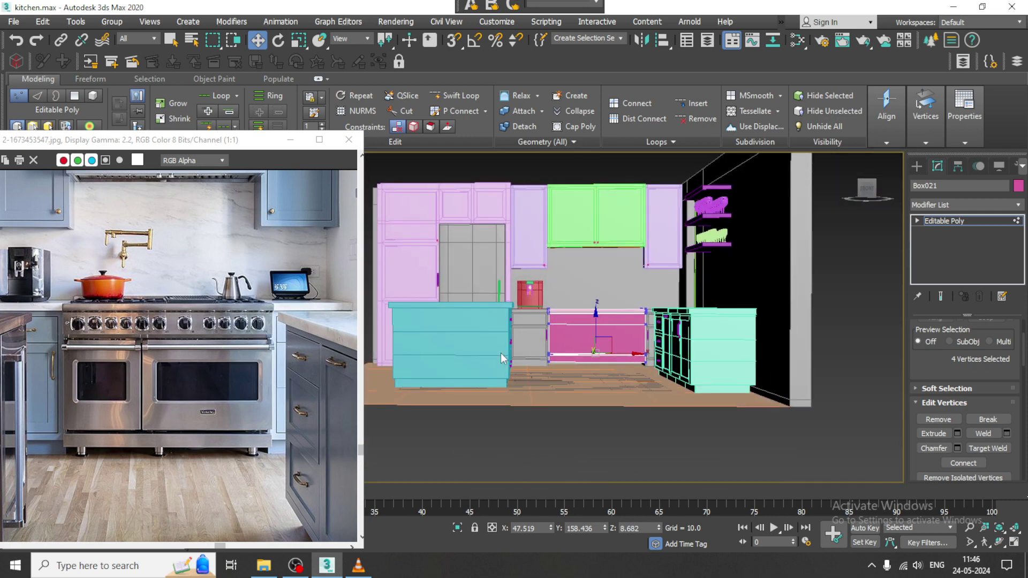
Create a cylinder foot at the stove's front left corner in the top view, about 1.191 in radius and 2.649 high.
{"action": "left_click", "coordinate": [917, 169]}
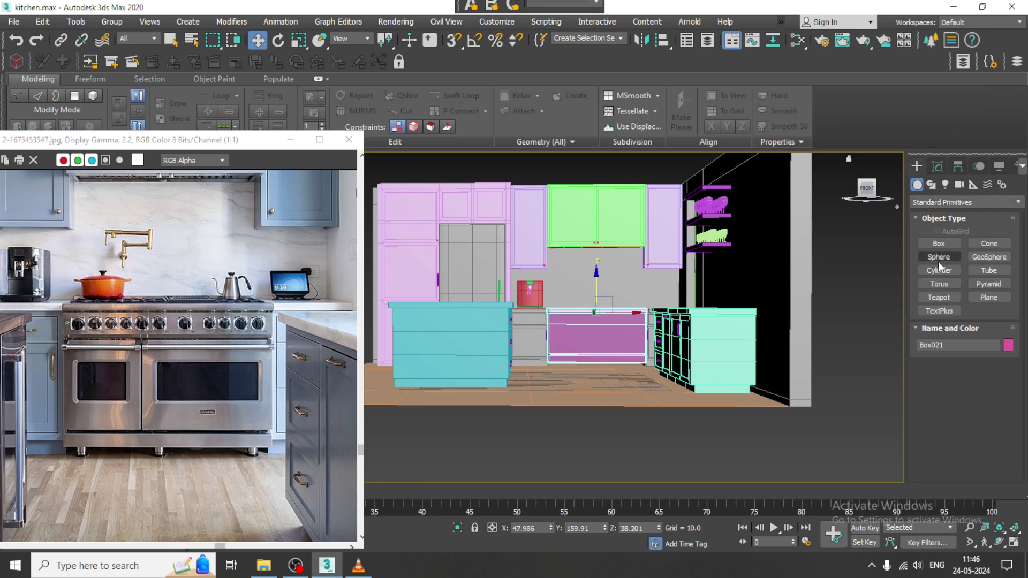
{"action": "left_click", "coordinate": [939, 271]}
{"action": "key", "text": "alt+w"}
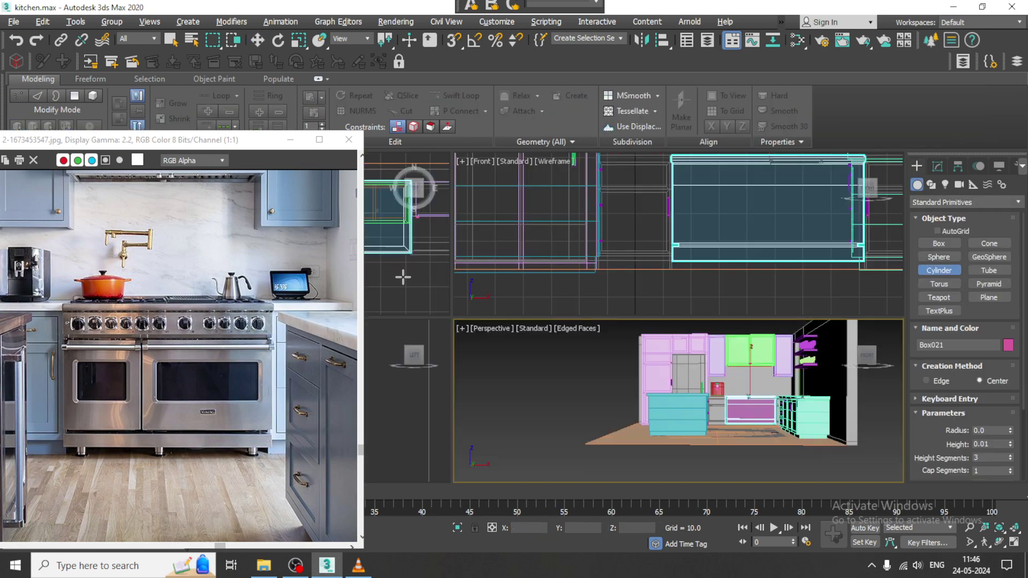
{"action": "middle_click_drag", "start_coordinate": [403, 276], "coordinate": [399, 273]}
{"action": "key", "text": "alt+w"}
{"action": "scroll", "coordinate": [153, 431], "scroll_direction": "up", "scroll_amount": 1}
{"action": "middle_click_drag", "start_coordinate": [138, 432], "coordinate": [170, 427]}
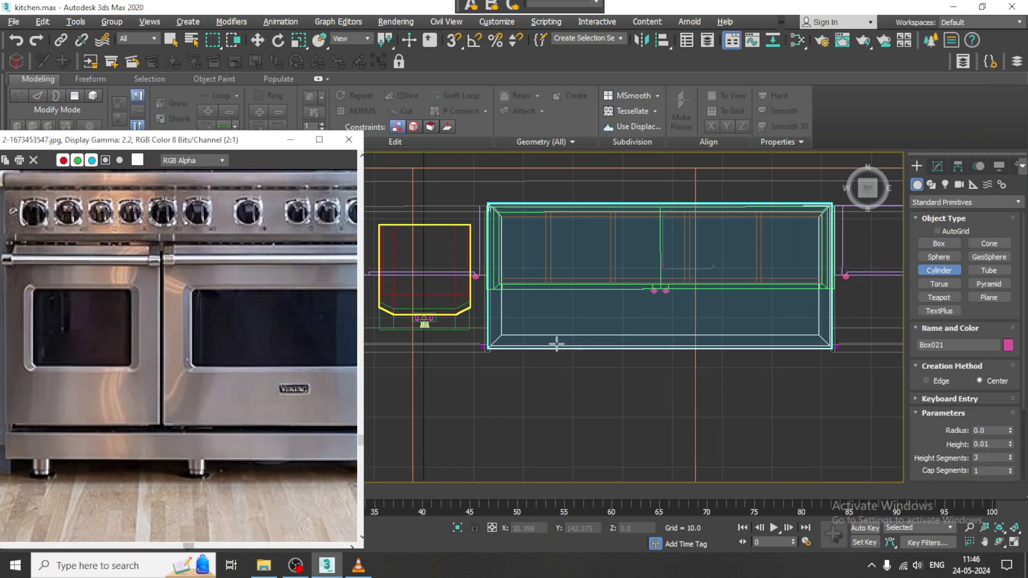
{"action": "scroll", "coordinate": [528, 328], "scroll_direction": "up", "scroll_amount": 2}
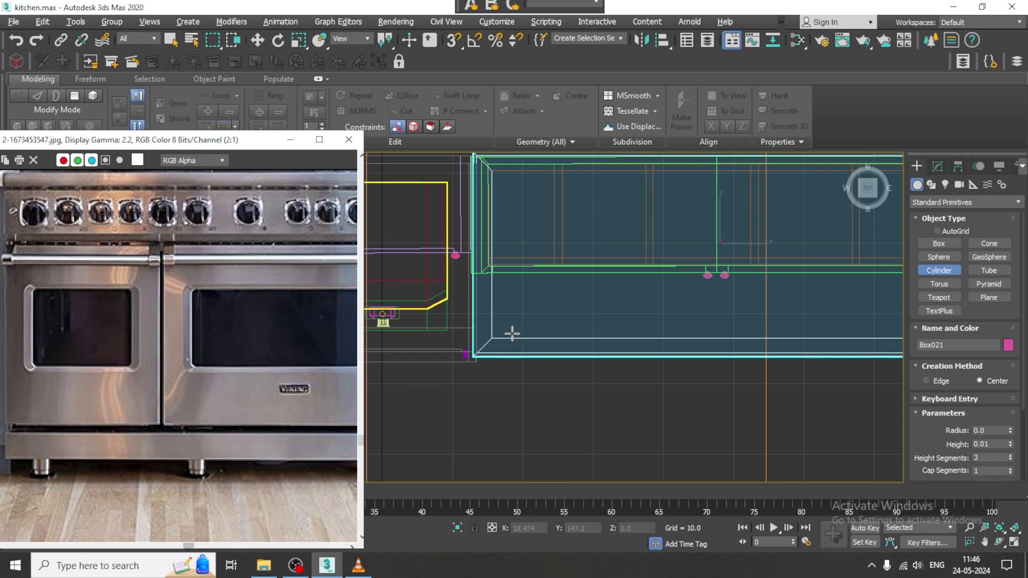
{"action": "left_click_drag", "start_coordinate": [513, 334], "coordinate": [515, 335]}
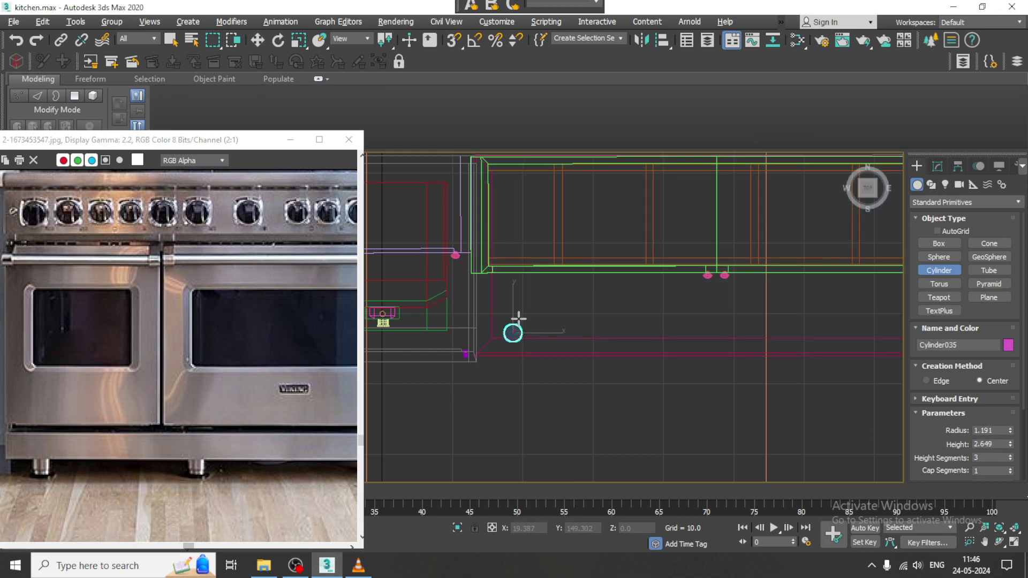
Increase the foot cylinder's height to 3.481 so it reaches into the stove base, and convert it to an editable poly.
{"action": "key", "text": "w"}
{"action": "key", "text": "alt+w"}
{"action": "middle_click", "coordinate": [576, 297]}
{"action": "key", "text": "alt+w"}
{"action": "scroll", "coordinate": [598, 318], "scroll_direction": "up", "scroll_amount": 2}
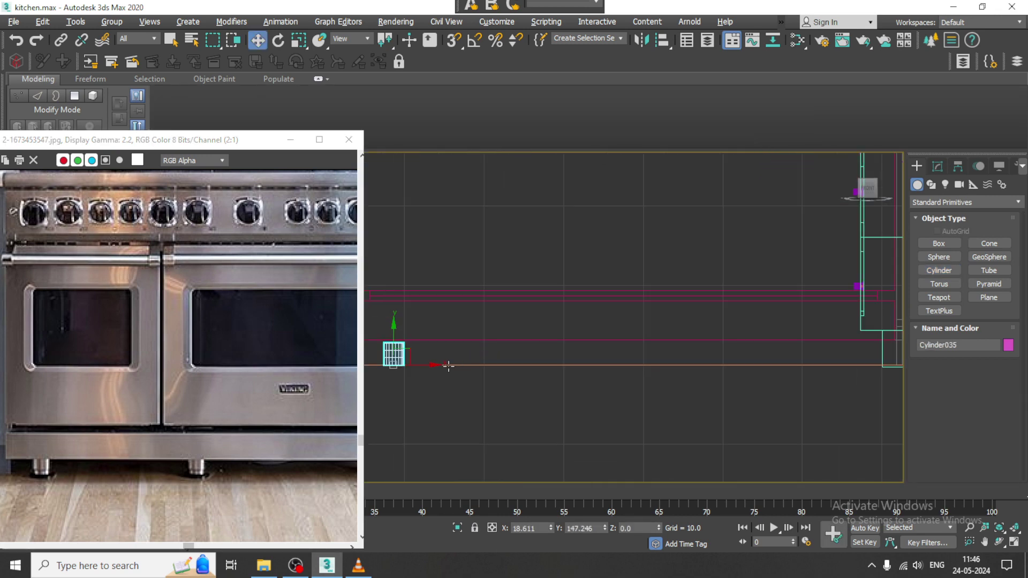
{"action": "scroll", "coordinate": [448, 366], "scroll_direction": "up", "scroll_amount": 3}
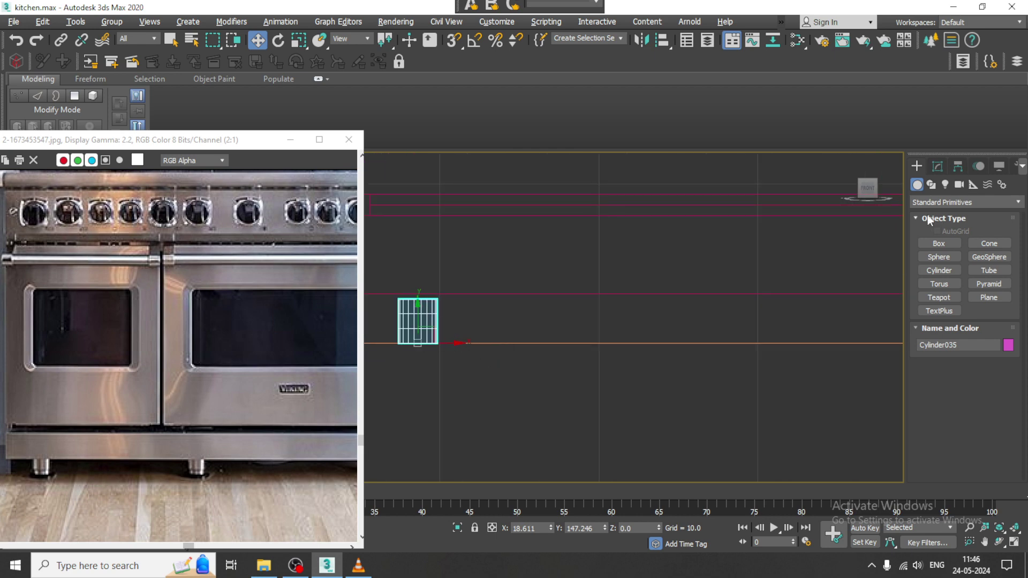
{"action": "left_click", "coordinate": [938, 166]}
{"action": "left_click_drag", "start_coordinate": [1012, 345], "coordinate": [1011, 322]}
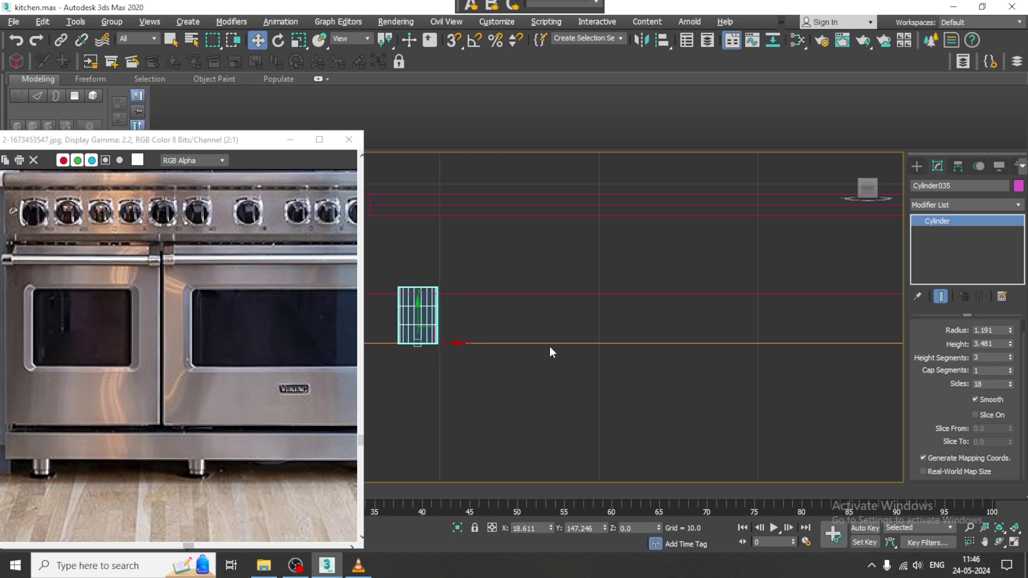
{"action": "right_click", "coordinate": [439, 308]}
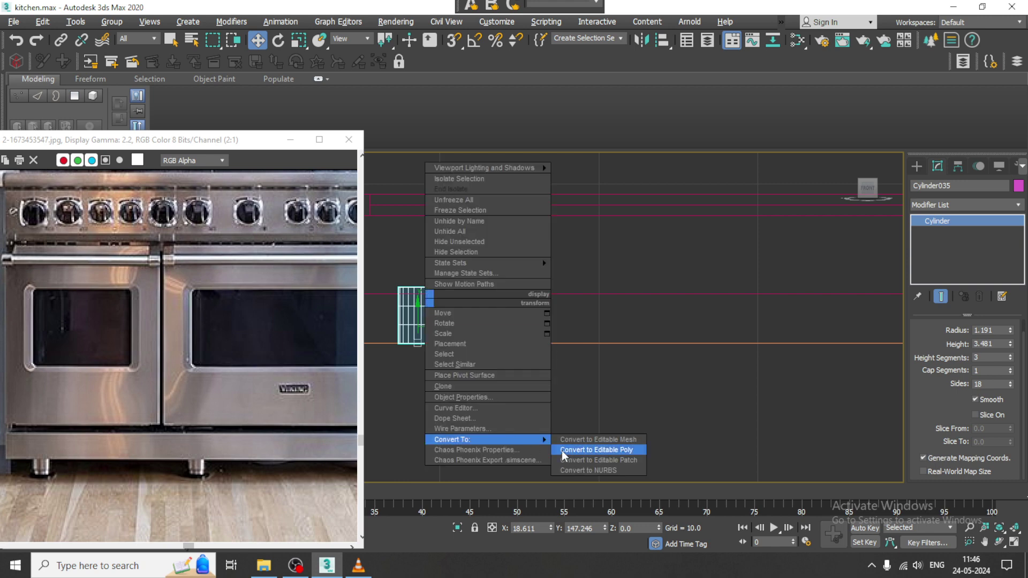
{"action": "left_click", "coordinate": [561, 451]}
{"action": "left_click", "coordinate": [728, 428]}
Move the foot's lower inner ring of 18 vertices down to a height of 0.374 to form a thin bottom band.
{"action": "key", "text": "z"}
{"action": "key", "text": "alt+w"}
{"action": "mouse_move", "coordinate": [663, 387]}
{"action": "middle_mouse_down", "text": "alt"}
{"action": "mouse_move", "coordinate": [654, 389]}
{"action": "mouse_move", "coordinate": [667, 370]}
{"action": "middle_mouse_up", "text": "alt"}
{"action": "scroll", "coordinate": [654, 390], "scroll_direction": "down", "scroll_amount": 5}
{"action": "key", "text": "alt+w"}
{"action": "middle_click_drag", "start_coordinate": [663, 252], "coordinate": [626, 252]}
{"action": "key", "text": "alt+w"}
{"action": "scroll", "coordinate": [493, 317], "scroll_direction": "up", "scroll_amount": 1}
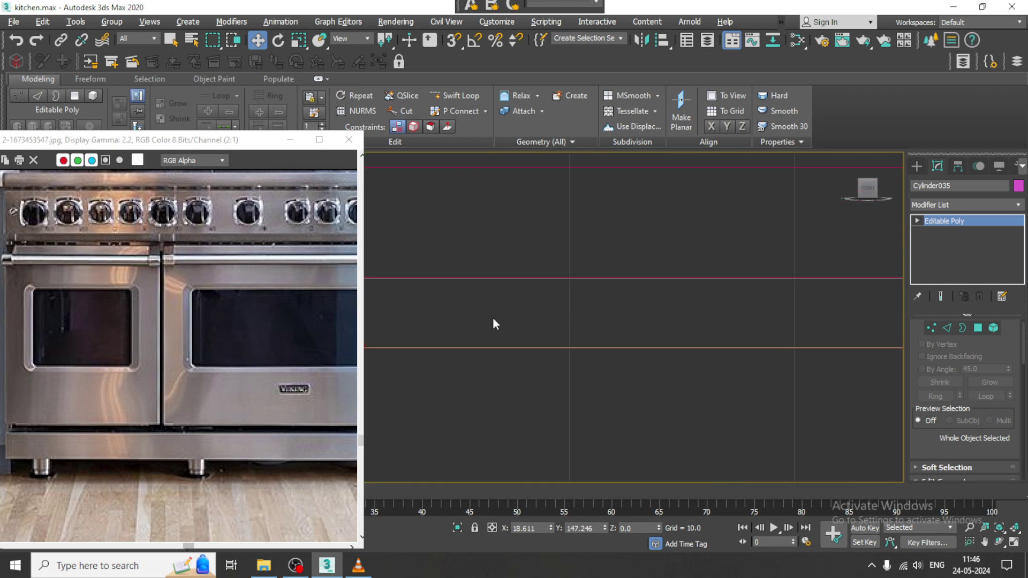
{"action": "middle_click_drag", "start_coordinate": [372, 317], "coordinate": [554, 323]}
{"action": "key", "text": "1"}
{"action": "left_click_drag", "start_coordinate": [436, 309], "coordinate": [538, 331]}
{"action": "scroll", "coordinate": [506, 323], "scroll_direction": "up", "scroll_amount": 1}
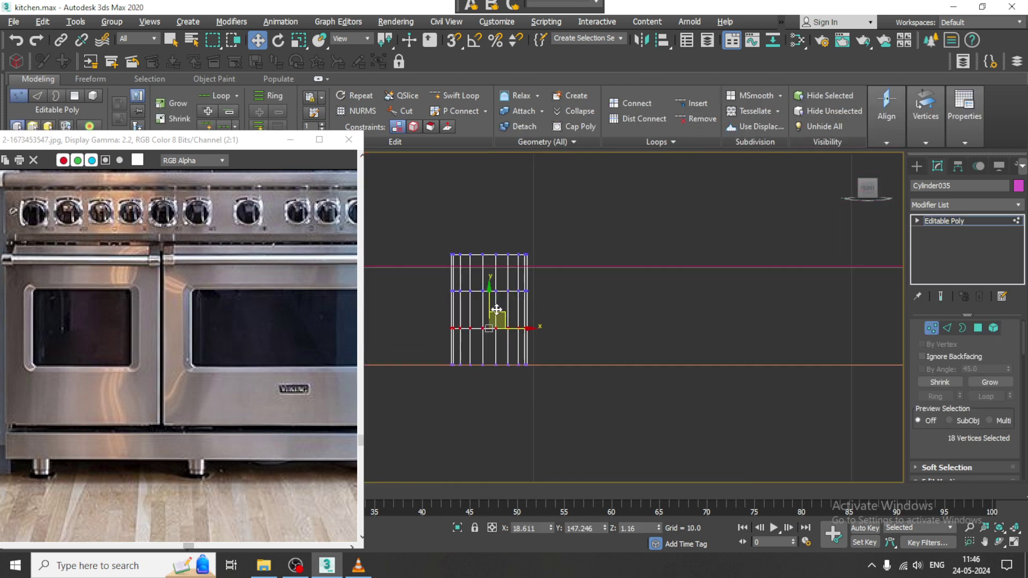
{"action": "left_click_drag", "start_coordinate": [494, 303], "coordinate": [511, 331]}
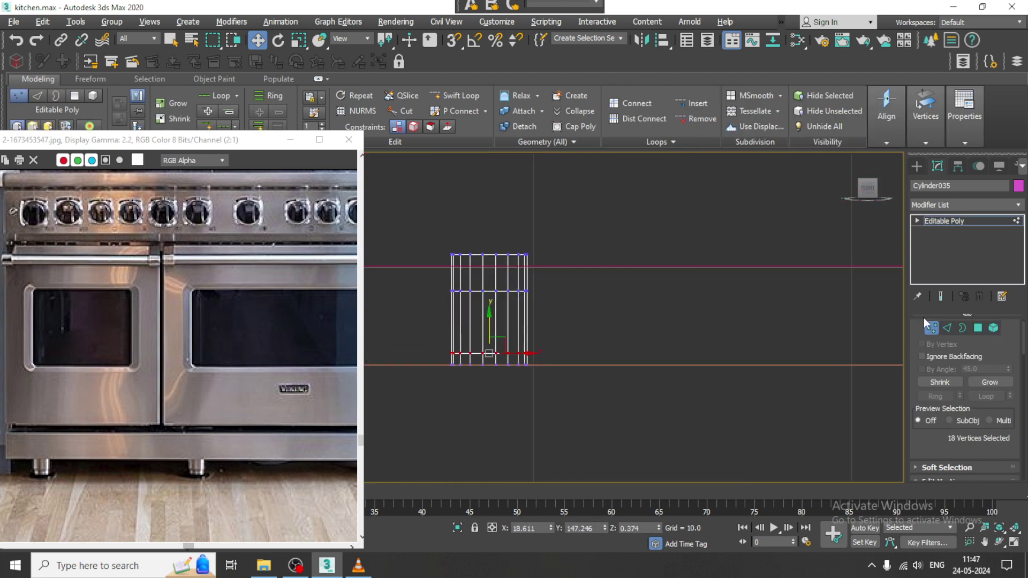
Select the 18 side polygons of the foot's bottom band and extrude them slightly outward by local normal to form a flange.
{"action": "left_click", "coordinate": [979, 328]}
{"action": "scroll", "coordinate": [567, 381], "scroll_direction": "up", "scroll_amount": 2}
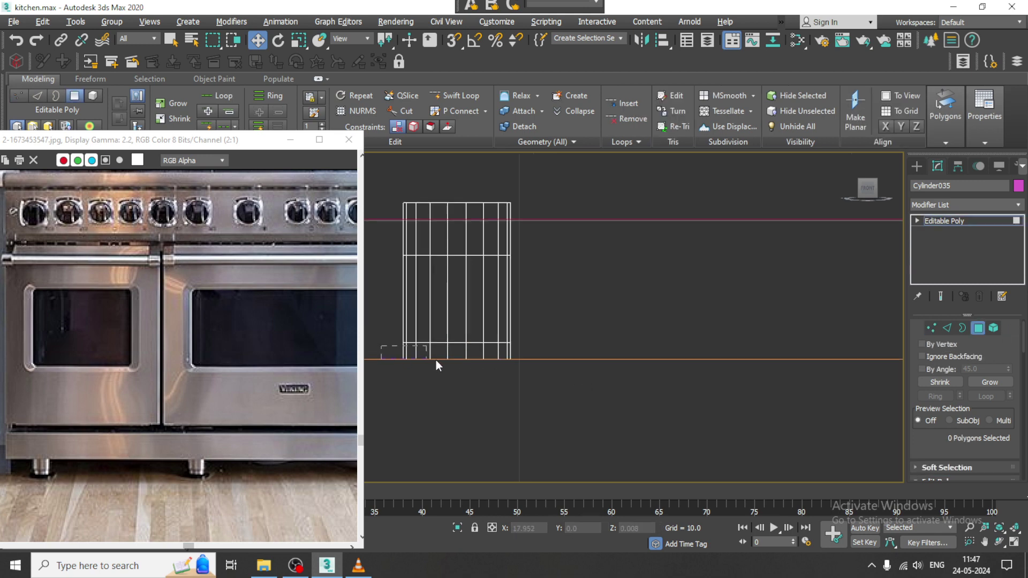
{"action": "left_click_drag", "start_coordinate": [527, 354], "coordinate": [528, 356]}
{"action": "key", "text": "alt+w"}
{"action": "middle_click", "coordinate": [760, 423]}
{"action": "key", "text": "alt+w"}
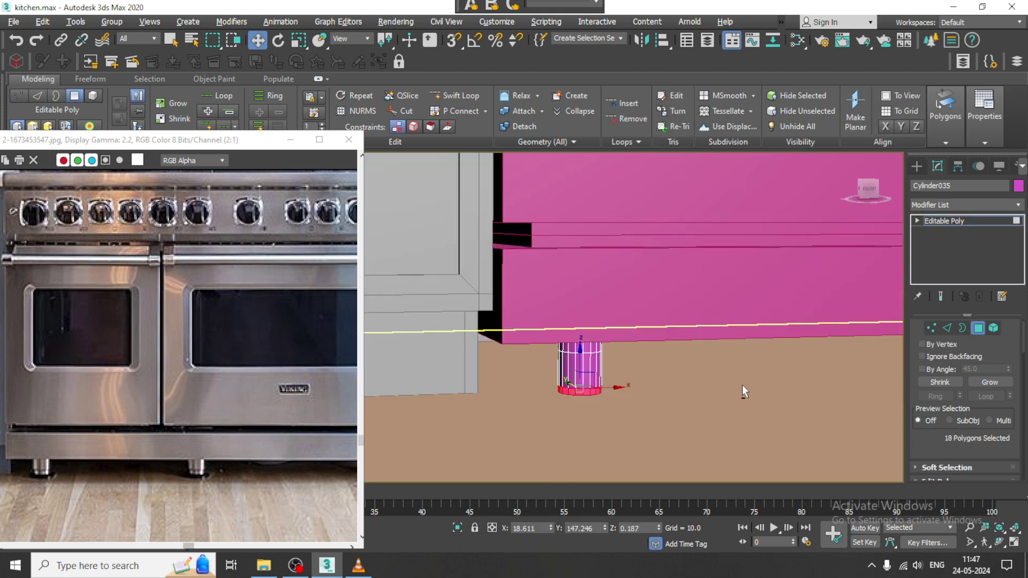
{"action": "middle_click_drag", "start_coordinate": [743, 384], "coordinate": [771, 390], "text": "alt"}
{"action": "scroll", "coordinate": [988, 463], "scroll_direction": "down", "scroll_amount": 3}
{"action": "left_click", "coordinate": [958, 413]}
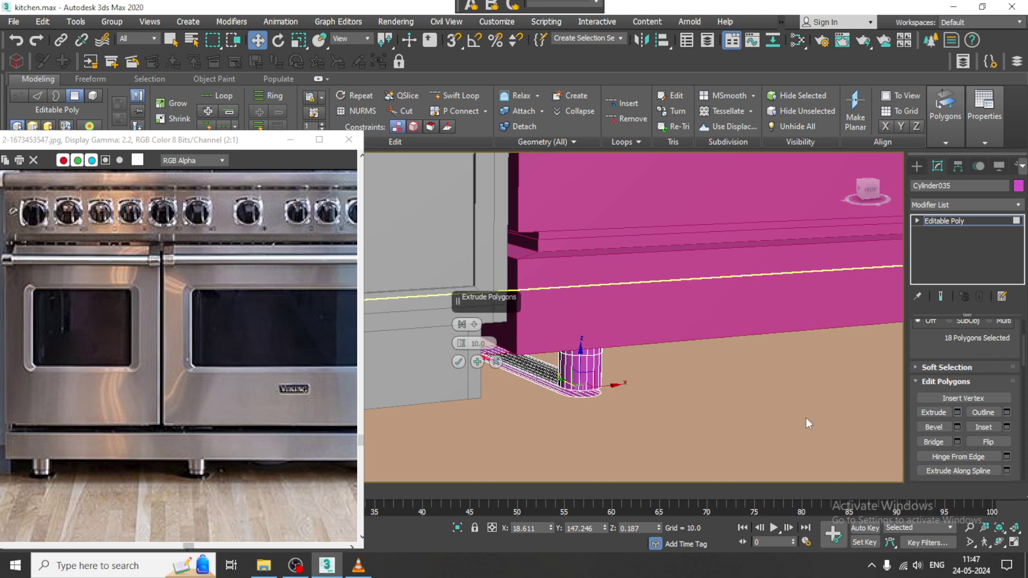
{"action": "left_click", "coordinate": [476, 325]}
{"action": "left_click", "coordinate": [490, 348]}
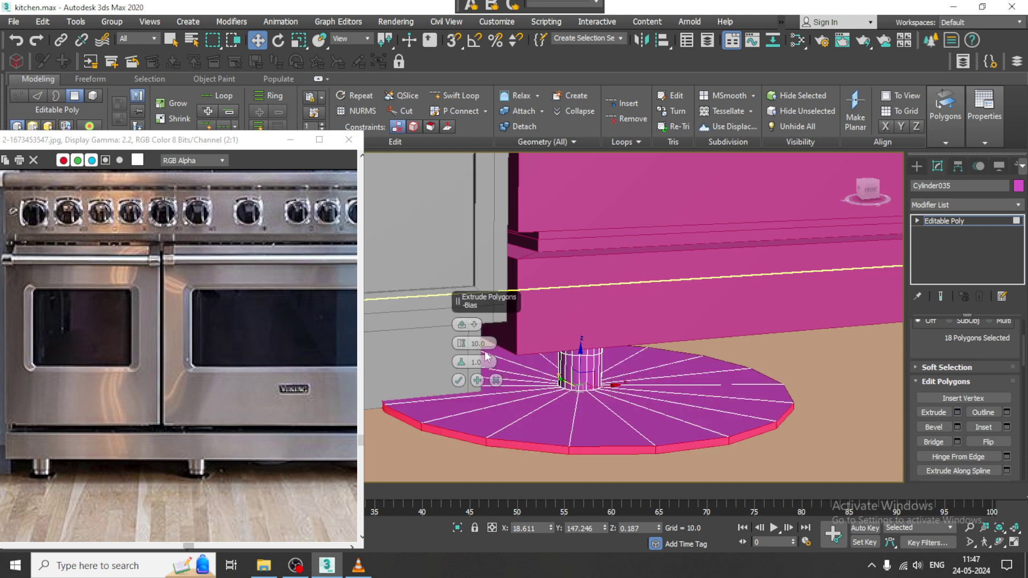
{"action": "left_click_drag", "start_coordinate": [463, 346], "coordinate": [486, 399]}
{"action": "left_click", "coordinate": [457, 379]}
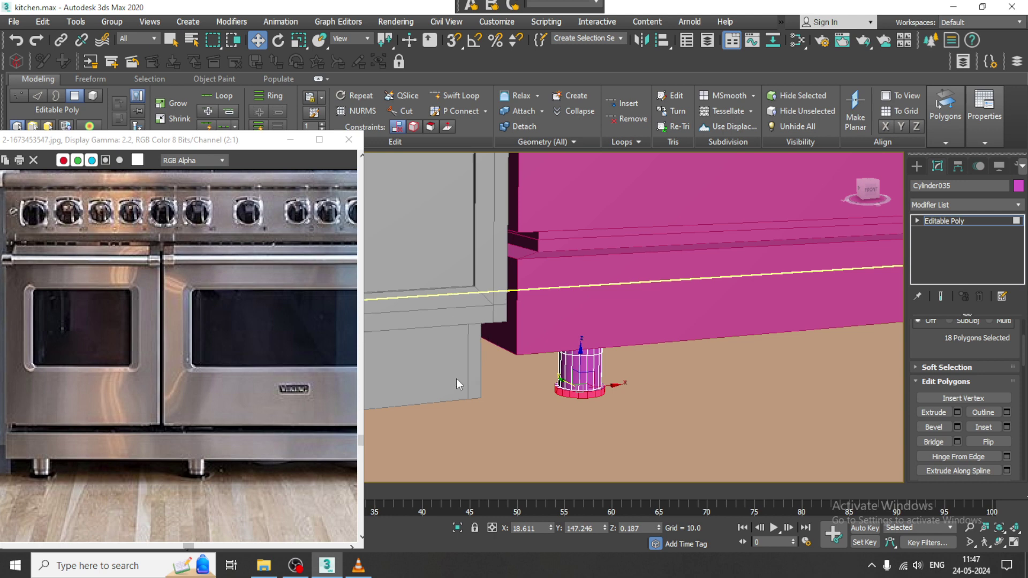
{"action": "left_click", "coordinate": [967, 224]}
Copy the foot along the stove's front edge, placing one below the divider between the ovens and one near the right corner.
{"action": "key", "text": "alt+w"}
{"action": "key", "text": "alt+w"}
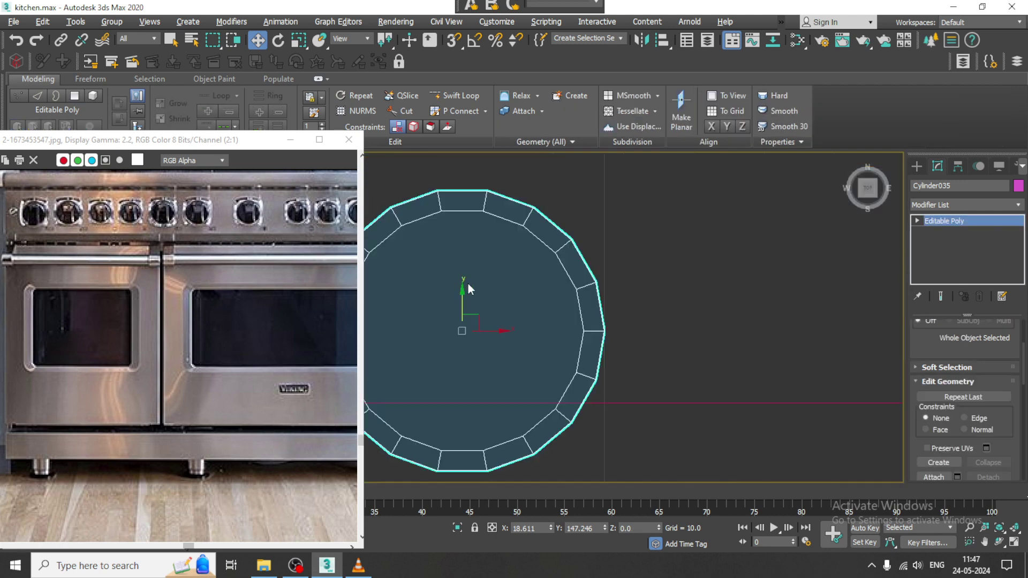
{"action": "scroll", "coordinate": [468, 284], "scroll_direction": "down", "scroll_amount": 8}
{"action": "scroll", "coordinate": [589, 364], "scroll_direction": "down", "scroll_amount": 5}
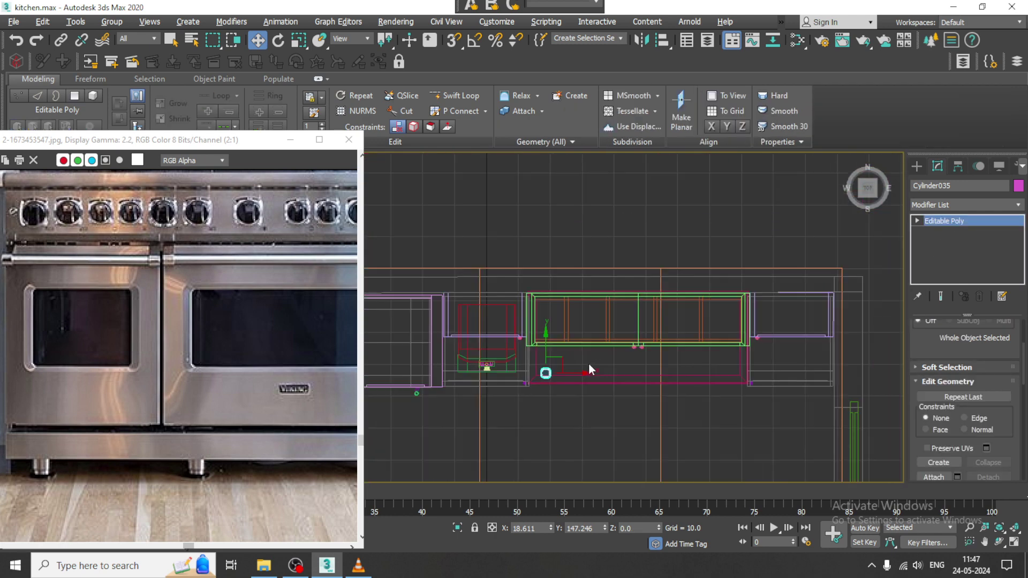
{"action": "scroll", "coordinate": [346, 373], "scroll_direction": "down", "scroll_amount": 1}
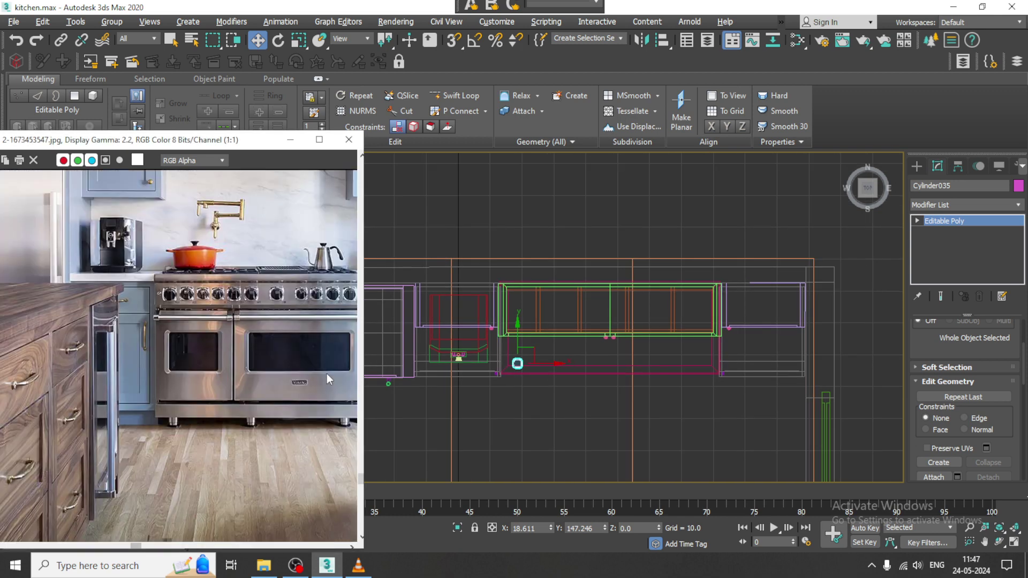
{"action": "left_click_drag", "start_coordinate": [263, 412], "coordinate": [254, 412]}
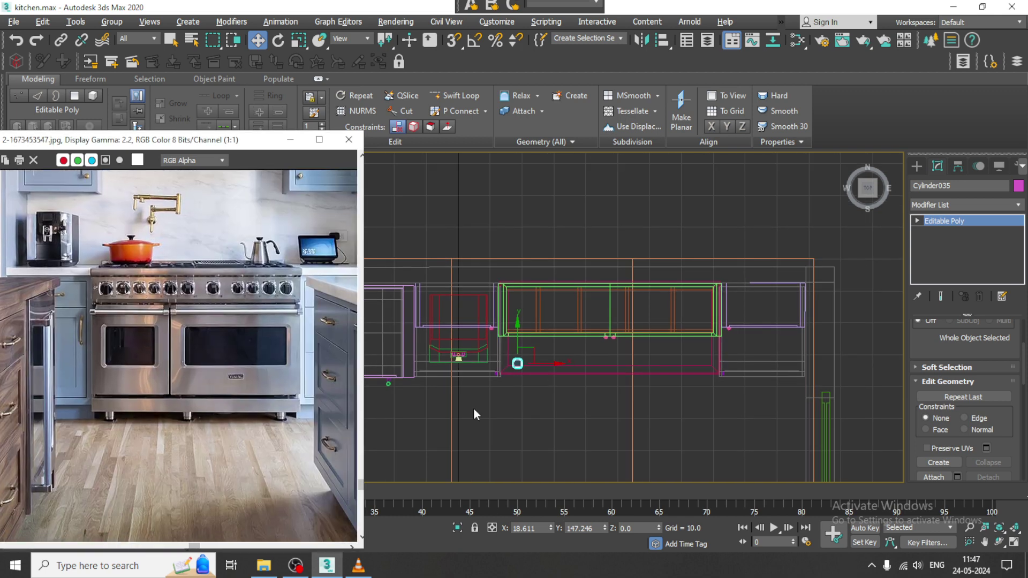
{"action": "left_click_drag", "start_coordinate": [591, 370], "coordinate": [728, 377], "text": "shift"}
{"action": "left_click", "coordinate": [523, 339]}
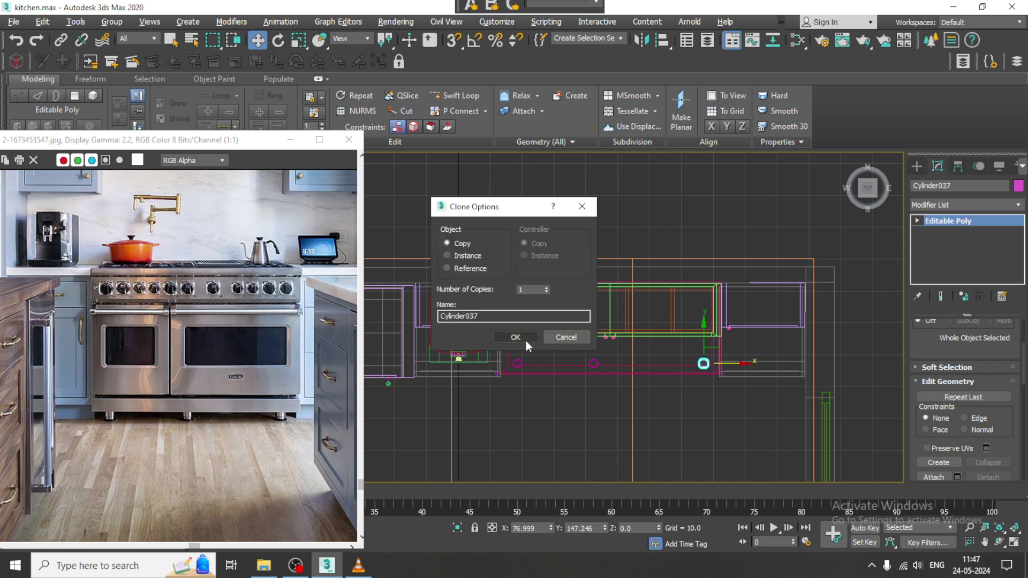
{"action": "left_click", "coordinate": [516, 338]}
Select all three front feet and copy them 22.001 along Y to the back of the stove.
{"action": "left_click", "coordinate": [593, 364], "text": "ctrl"}
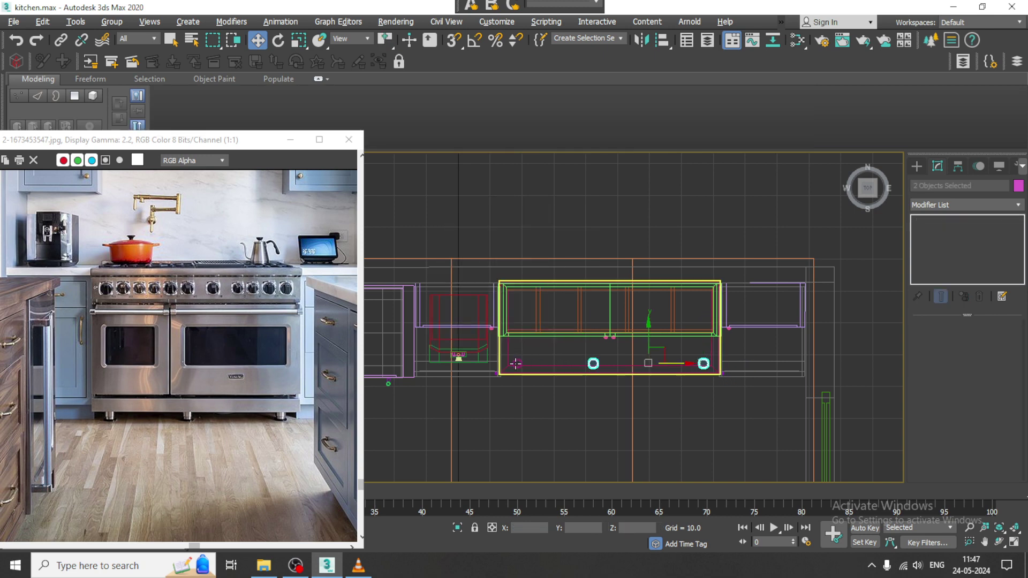
{"action": "left_click", "coordinate": [518, 363], "text": "ctrl"}
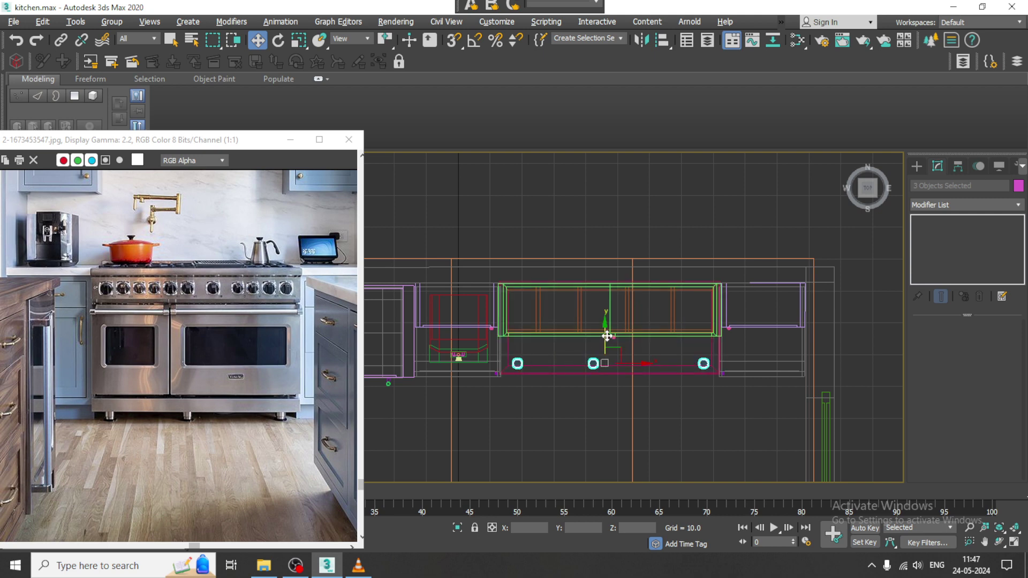
{"action": "mouse_move", "coordinate": [604, 334]}
{"action": "left_mouse_down", "text": "shift"}
{"action": "mouse_move", "coordinate": [604, 266]}
{"action": "mouse_move", "coordinate": [680, 266]}
{"action": "mouse_move", "coordinate": [614, 268]}
{"action": "left_mouse_up", "text": "shift"}
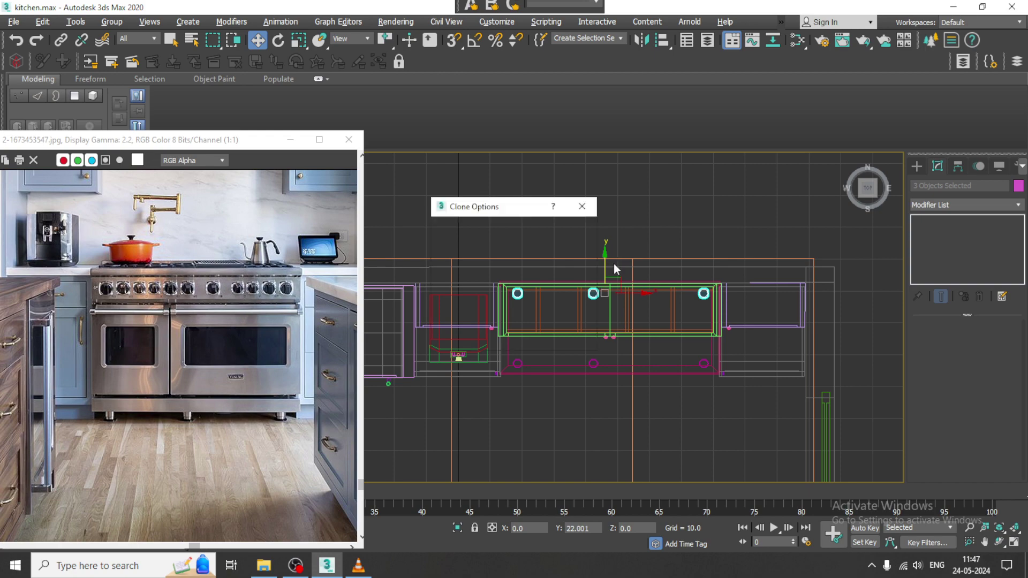
{"action": "left_click", "coordinate": [519, 335]}
{"action": "key", "text": "alt+w"}
{"action": "key", "text": "alt+w"}
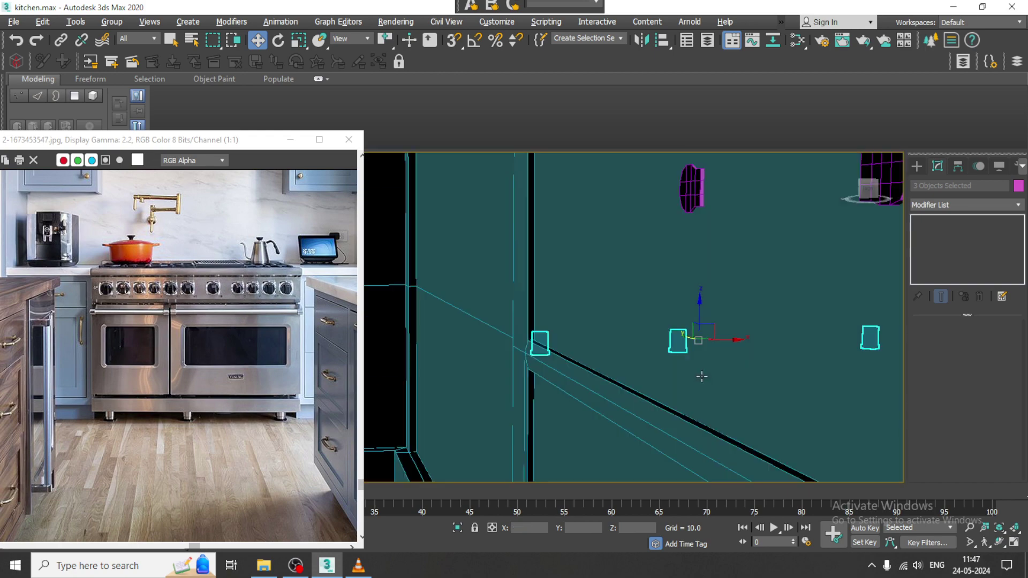
Collapse the modeling ribbon, clear the selection of the back feet and switch to Expert Mode for a larger viewport.
{"action": "scroll", "coordinate": [674, 407], "scroll_direction": "down", "scroll_amount": 10}
{"action": "middle_click_drag", "start_coordinate": [672, 392], "coordinate": [718, 412], "text": "alt"}
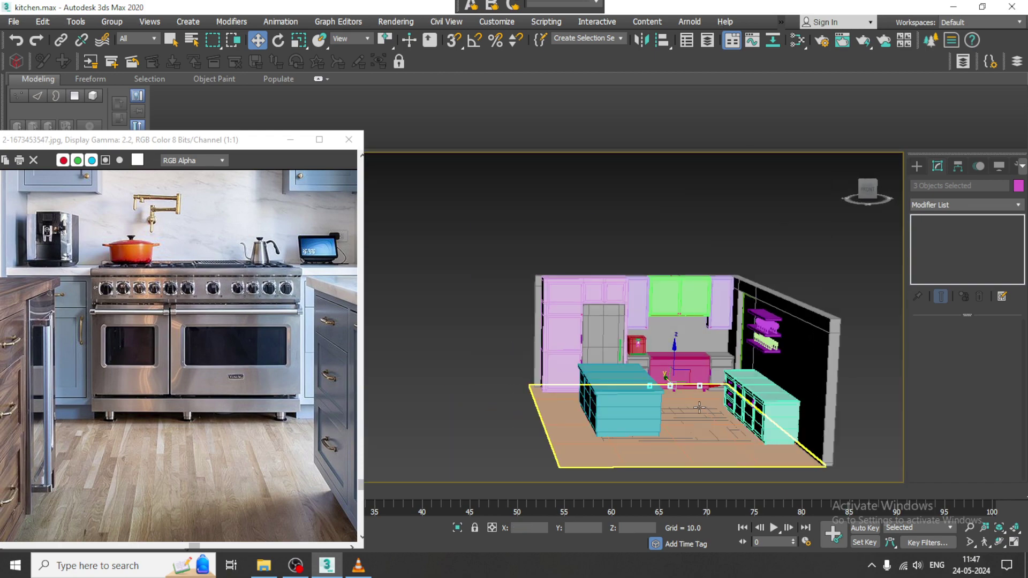
{"action": "scroll", "coordinate": [718, 402], "scroll_direction": "up", "scroll_amount": 5}
{"action": "mouse_move", "coordinate": [624, 379]}
{"action": "middle_mouse_down", "text": "alt"}
{"action": "mouse_move", "coordinate": [622, 349]}
{"action": "mouse_move", "coordinate": [641, 384]}
{"action": "middle_mouse_up", "text": "alt"}
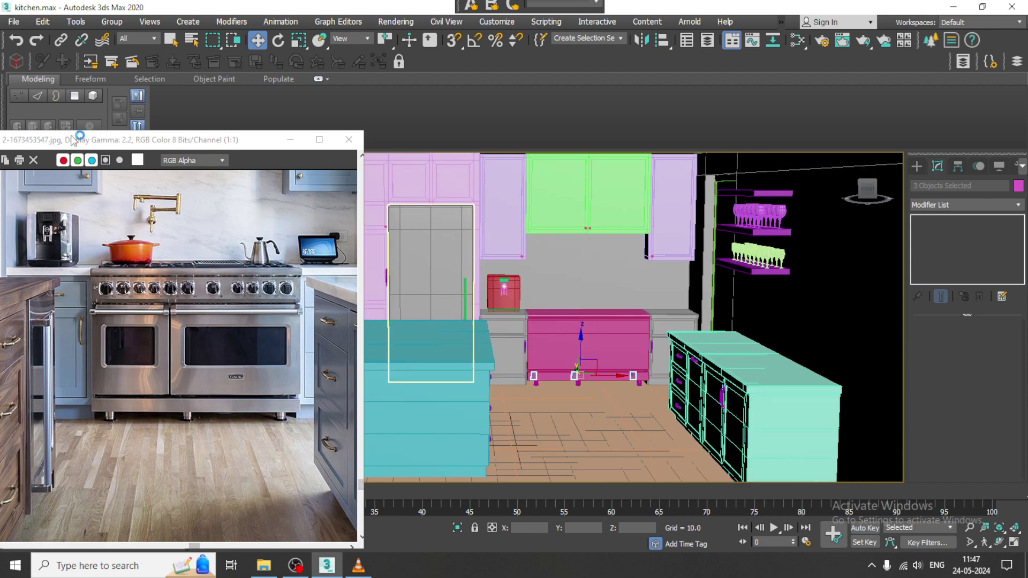
{"action": "left_click", "coordinate": [44, 81]}
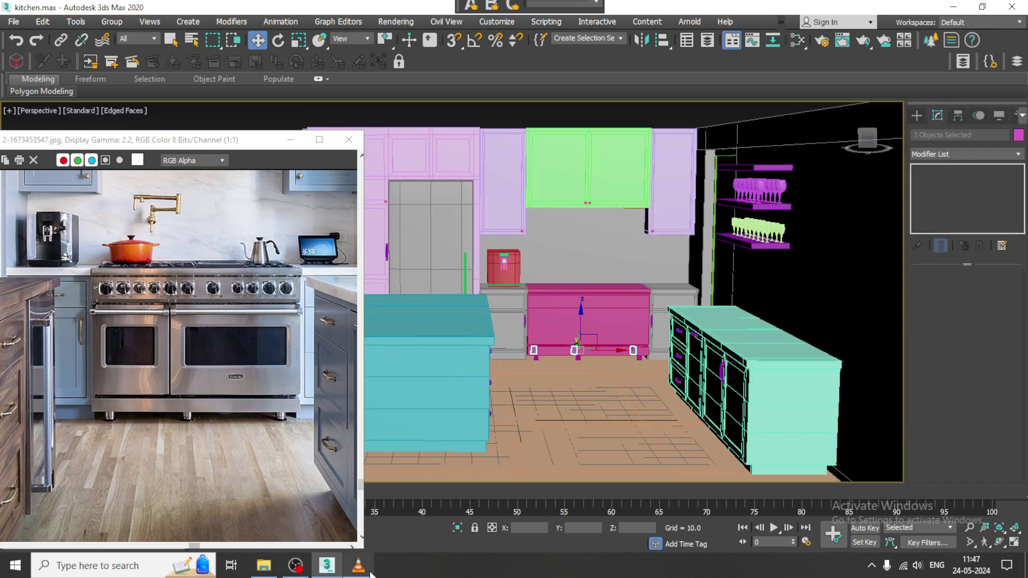
{"action": "left_click", "coordinate": [294, 566]}
{"action": "left_click", "coordinate": [291, 568]}
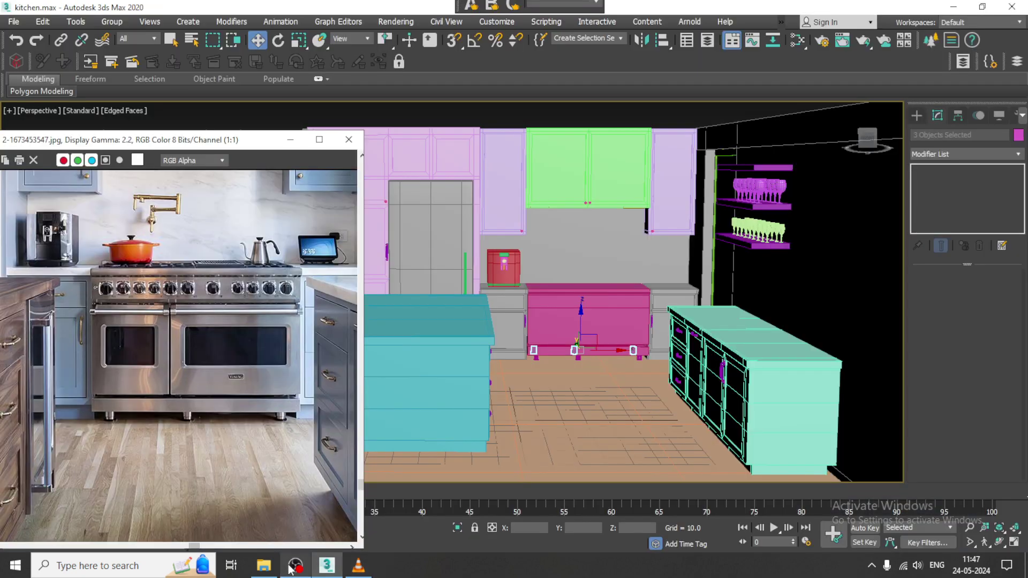
{"action": "left_click", "coordinate": [206, 102]}
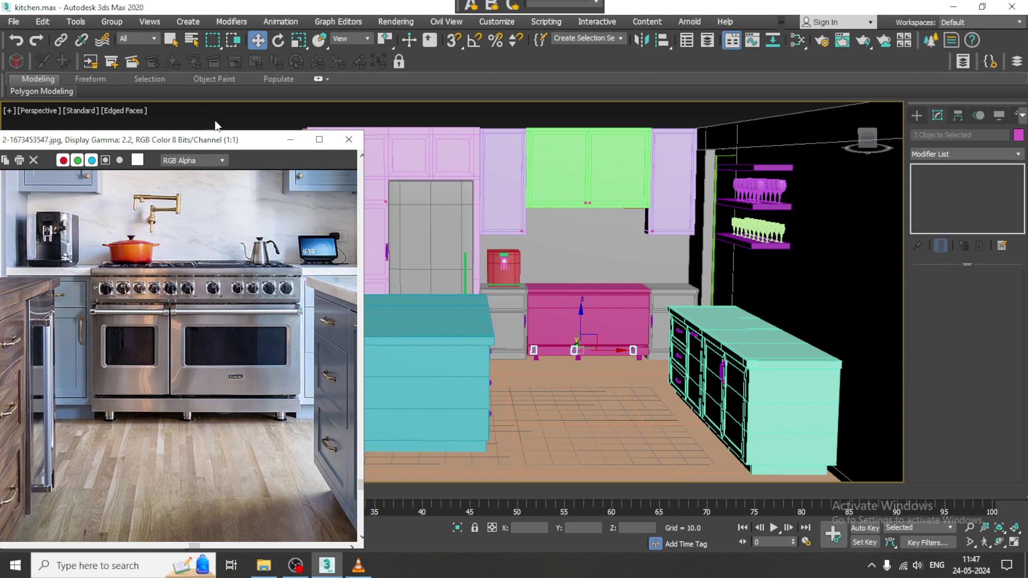
{"action": "key", "text": "ctrl+x"}
Shrink the reference photo window, zoom the photo out to show the whole kitchen, and move the window clear of the model.
{"action": "left_click_drag", "start_coordinate": [267, 67], "coordinate": [273, 34]}
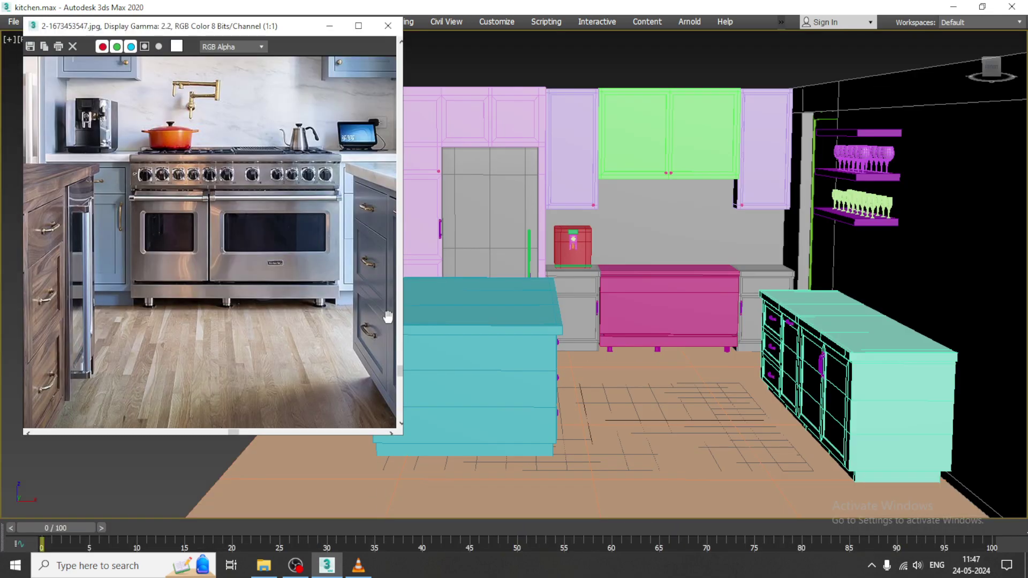
{"action": "left_click_drag", "start_coordinate": [403, 434], "coordinate": [323, 312]}
{"action": "scroll", "coordinate": [159, 141], "scroll_direction": "down", "scroll_amount": 1}
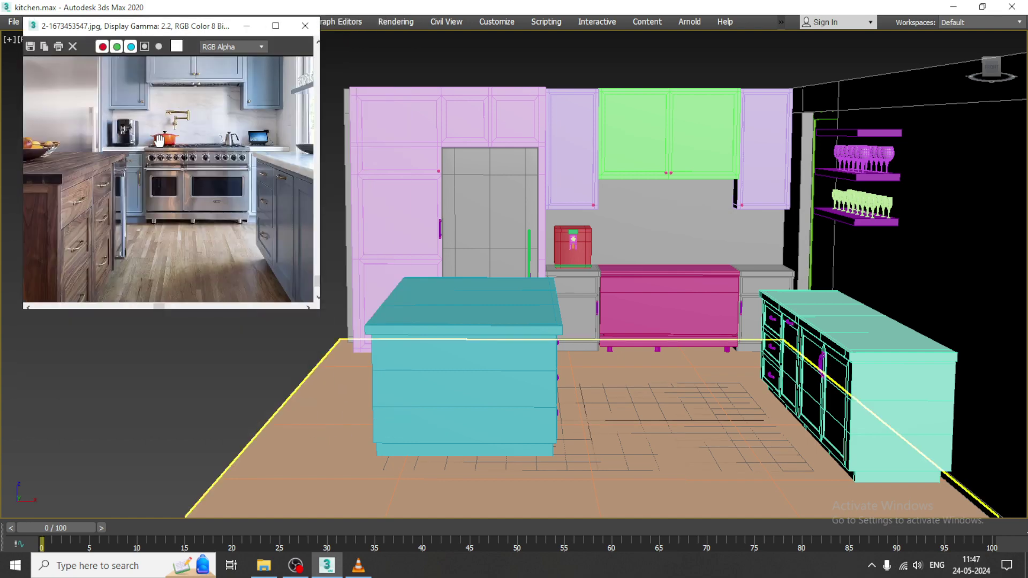
{"action": "left_click_drag", "start_coordinate": [128, 27], "coordinate": [107, 10]}
Turn off the Edged Faces display in the perspective view to compare the plain shaded kitchen with the reference photo.
{"action": "scroll", "coordinate": [593, 327], "scroll_direction": "up", "scroll_amount": 4}
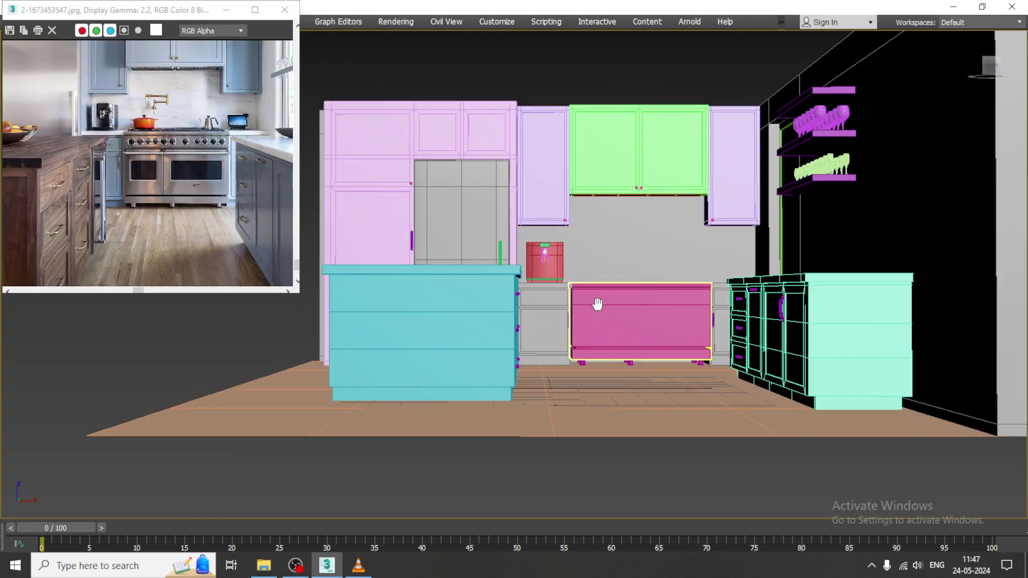
{"action": "middle_click_drag", "start_coordinate": [593, 327], "coordinate": [572, 316]}
{"action": "scroll", "coordinate": [593, 338], "scroll_direction": "up", "scroll_amount": 5}
{"action": "scroll", "coordinate": [570, 316], "scroll_direction": "up", "scroll_amount": 1}
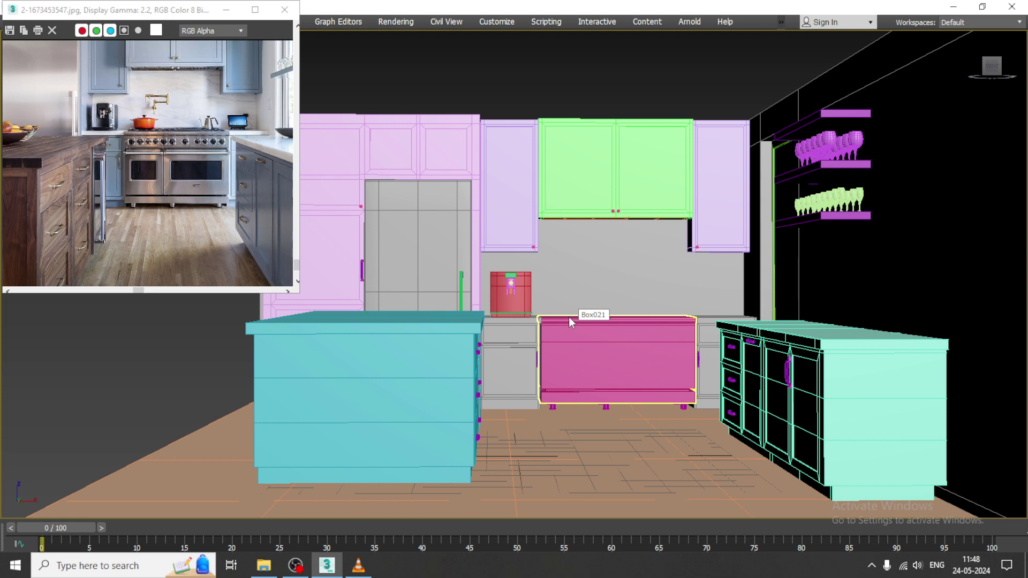
{"action": "key", "text": "F4"}
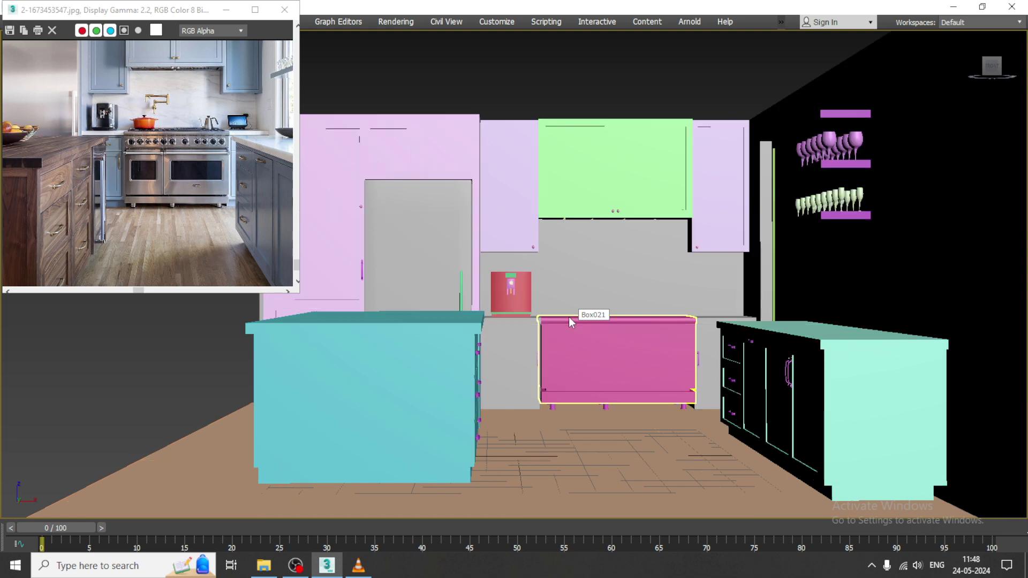